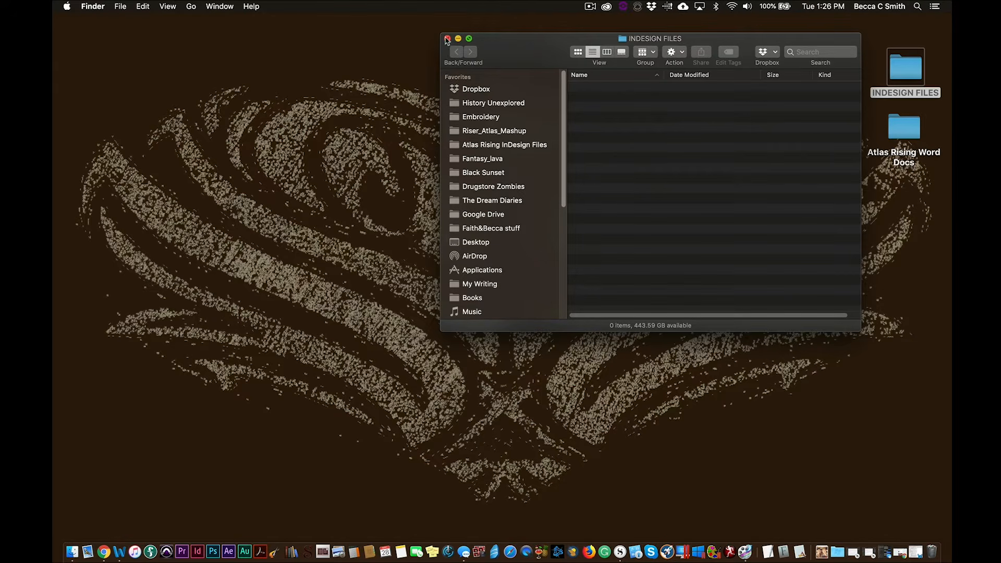
Step: Close the INDESIGN FILES window and examine the chapter documents in the Atlas Rising Word Docs folder
{"action": "left_click", "coordinate": [446, 39]}
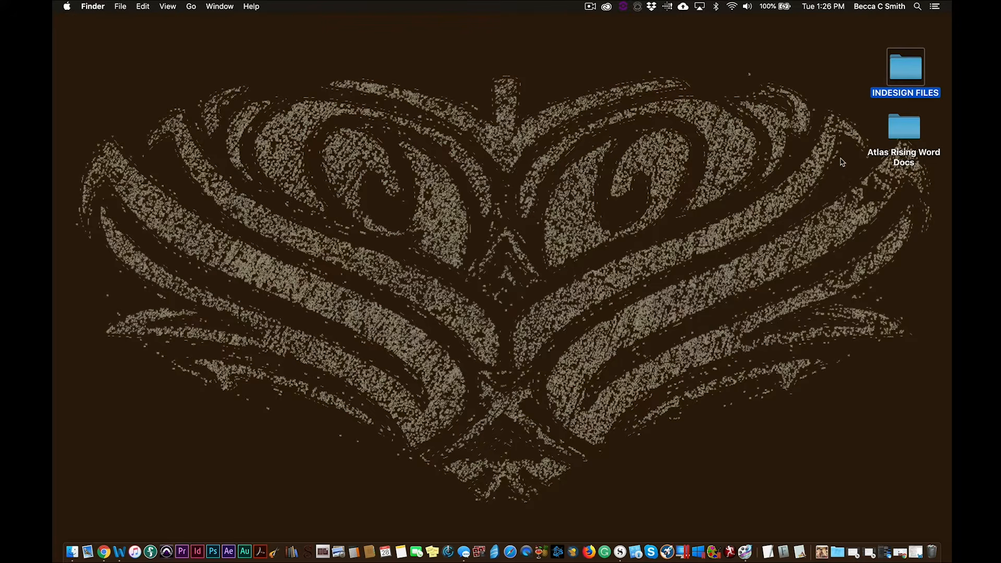
{"action": "left_click", "coordinate": [911, 130]}
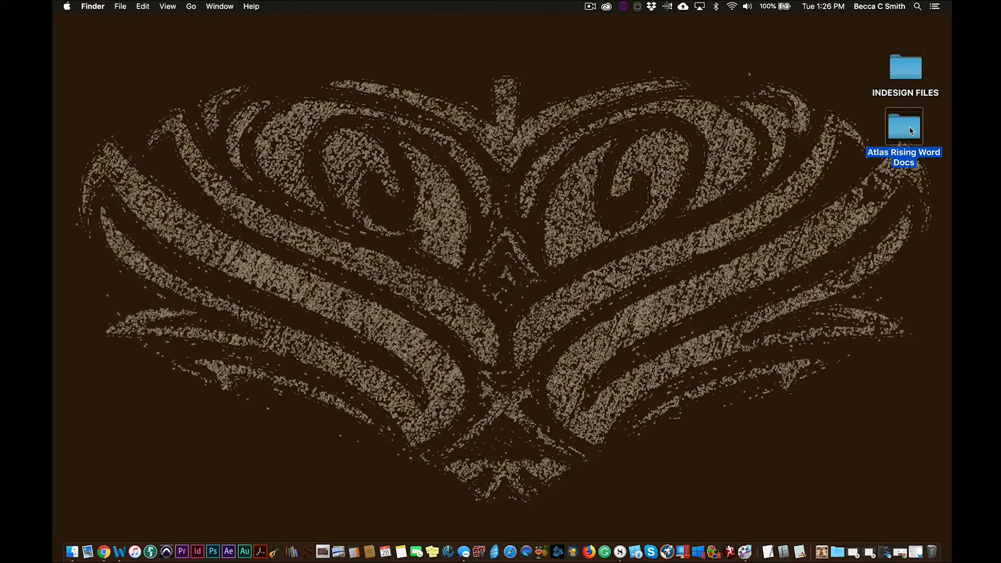
{"action": "double_click", "coordinate": [911, 131]}
{"action": "left_click_drag", "start_coordinate": [742, 35], "coordinate": [690, 36]}
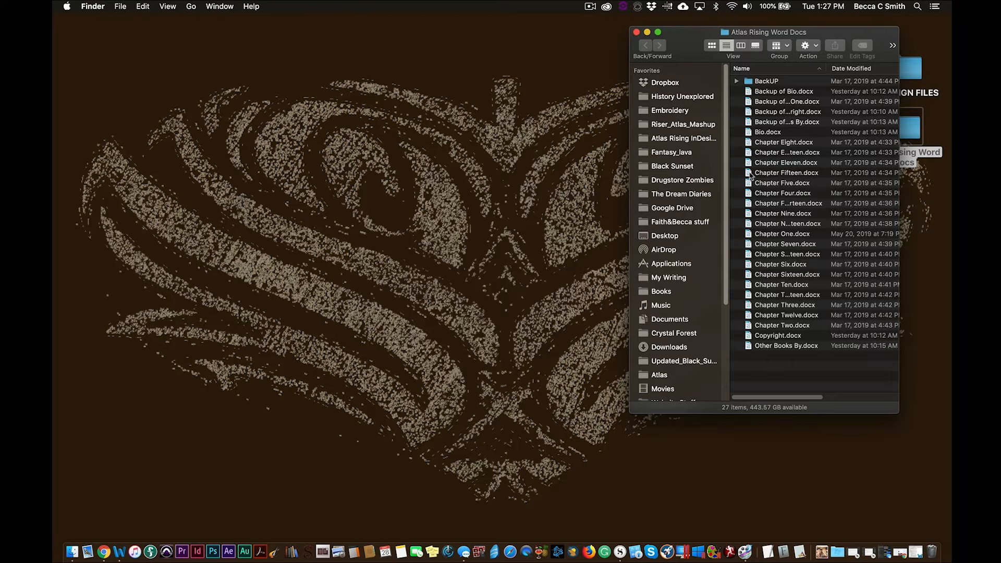
{"action": "left_click", "coordinate": [636, 32]}
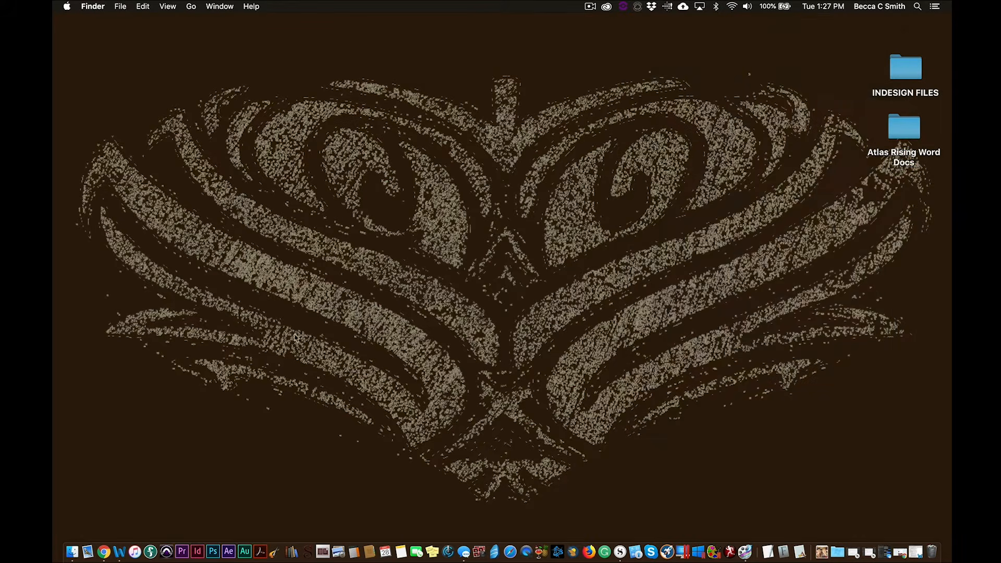
Step: Switch to InDesign and start a new document with a width of 5.5 in and a height of 8.5 in
{"action": "left_click", "coordinate": [197, 551]}
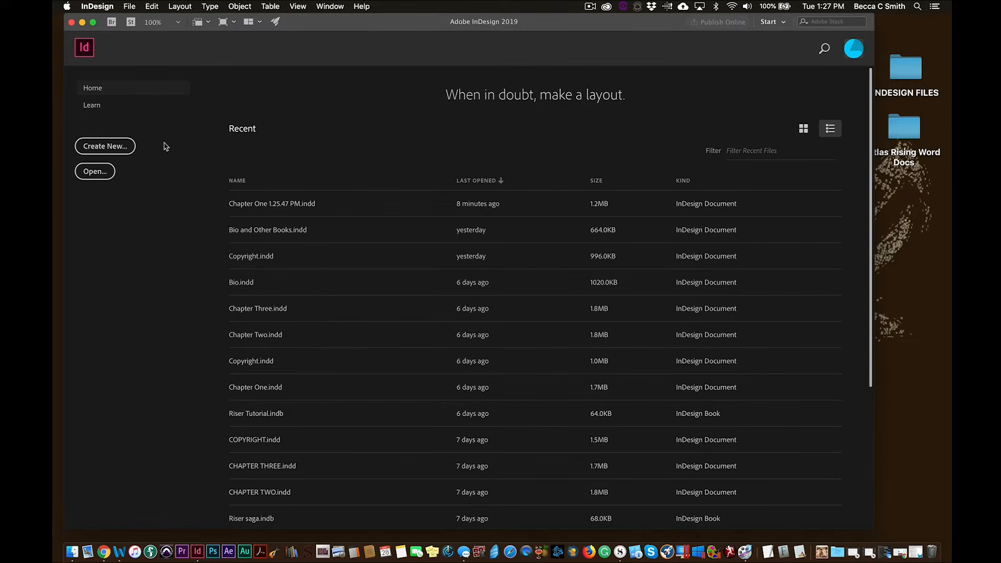
{"action": "left_click", "coordinate": [120, 147]}
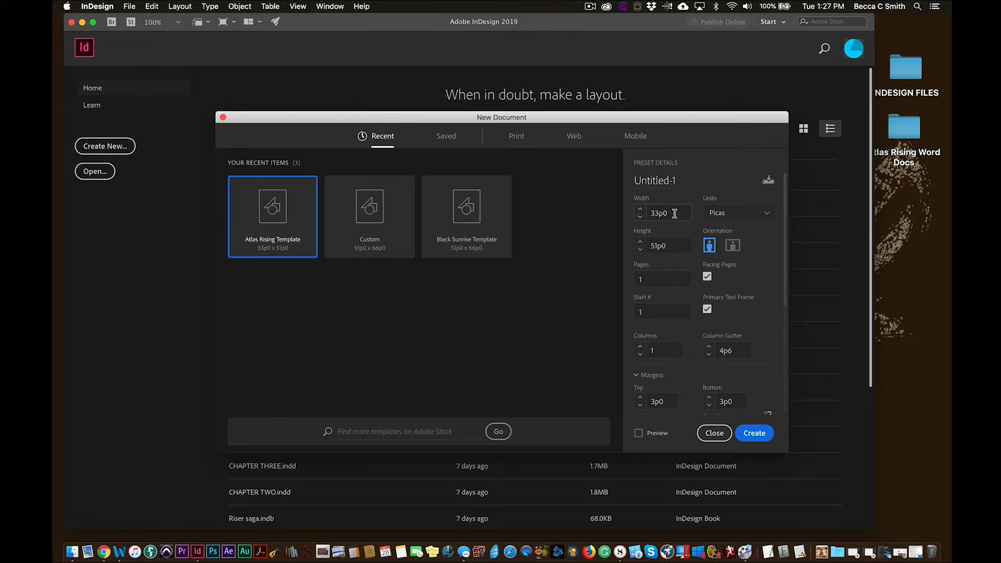
{"action": "double_click", "coordinate": [668, 212]}
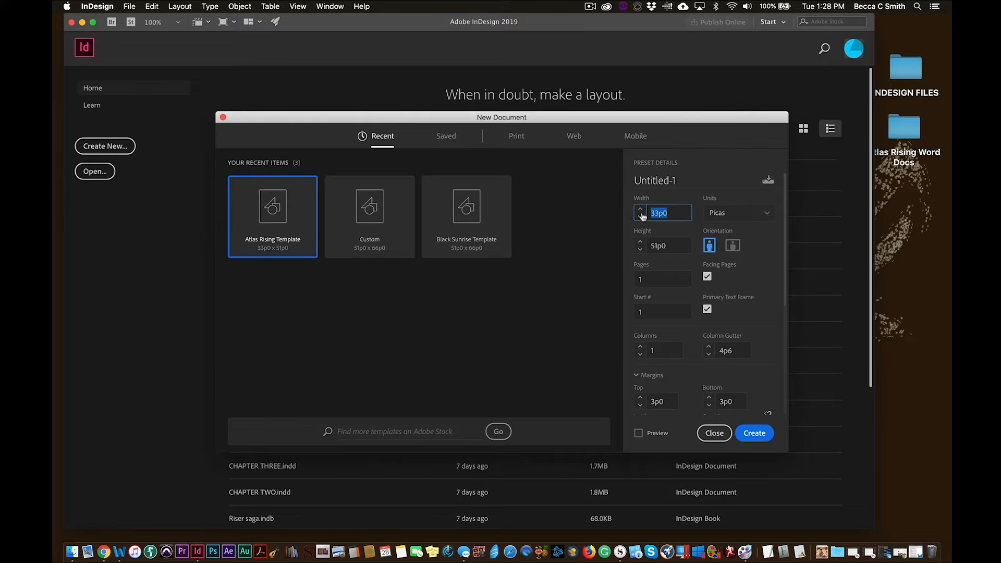
{"action": "type", "text": "5.5in"}
{"action": "key", "text": "Tab"}
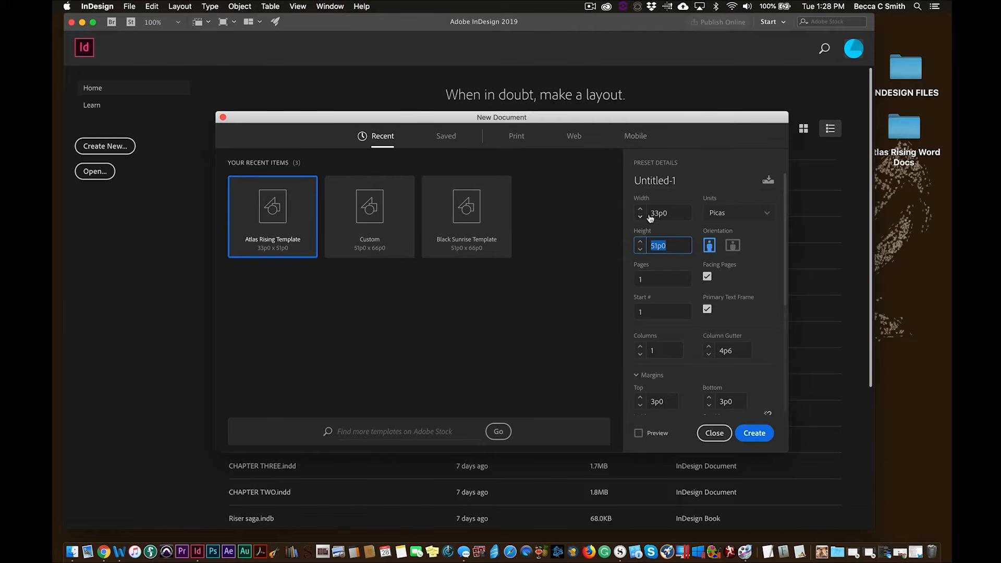
{"action": "type", "text": "8.5in"}
{"action": "key", "text": "Tab"}
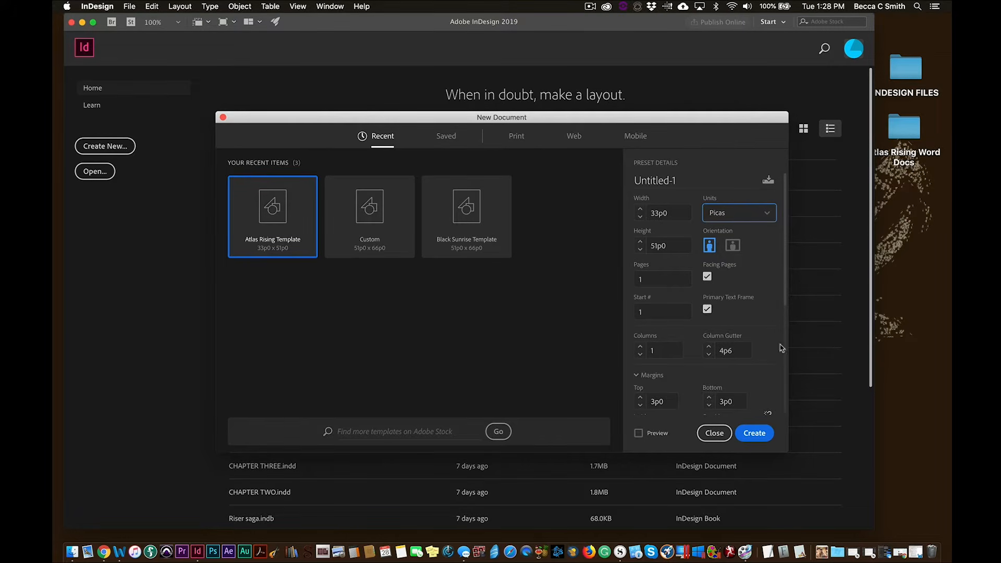
Step: Set the new document's column gutter to 0.75 in
{"action": "left_click_drag", "start_coordinate": [739, 352], "coordinate": [715, 353]}
{"action": "type", "text": "75"}
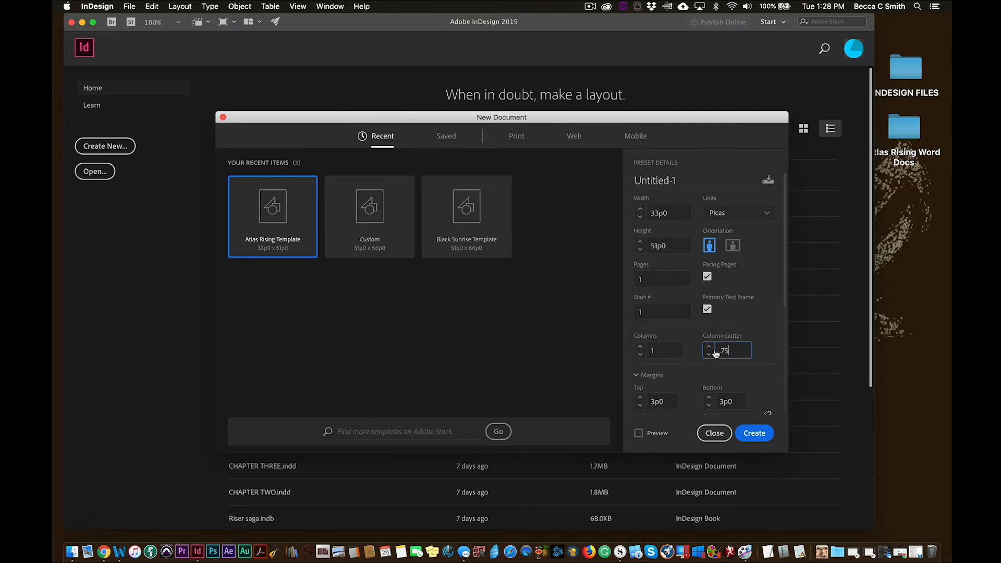
{"action": "type", "text": "in"}
{"action": "key", "text": "Tab"}
Step: Unlink the margin values and set both the top and bottom margins to 0.5 in
{"action": "scroll", "coordinate": [719, 354], "scroll_direction": "down", "scroll_amount": 3}
{"action": "left_click", "coordinate": [767, 353]}
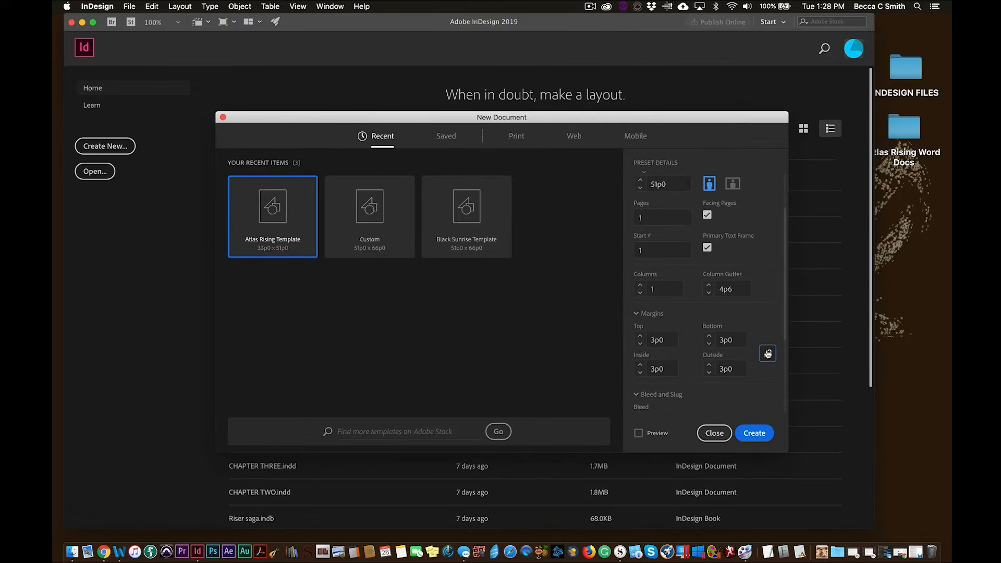
{"action": "left_click", "coordinate": [766, 352]}
{"action": "left_click_drag", "start_coordinate": [668, 339], "coordinate": [646, 342]}
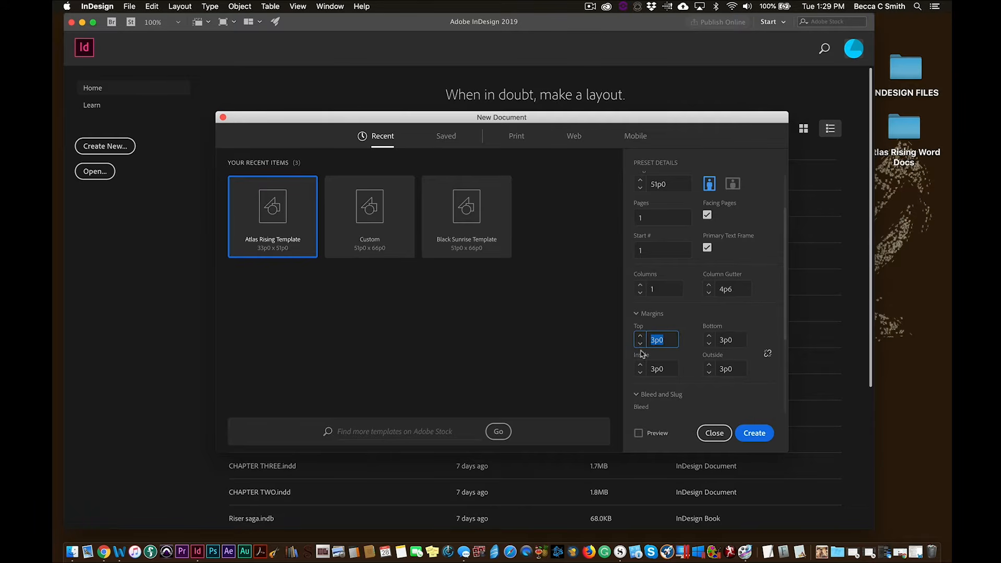
{"action": "type", "text": ".5in"}
{"action": "key", "text": "Tab"}
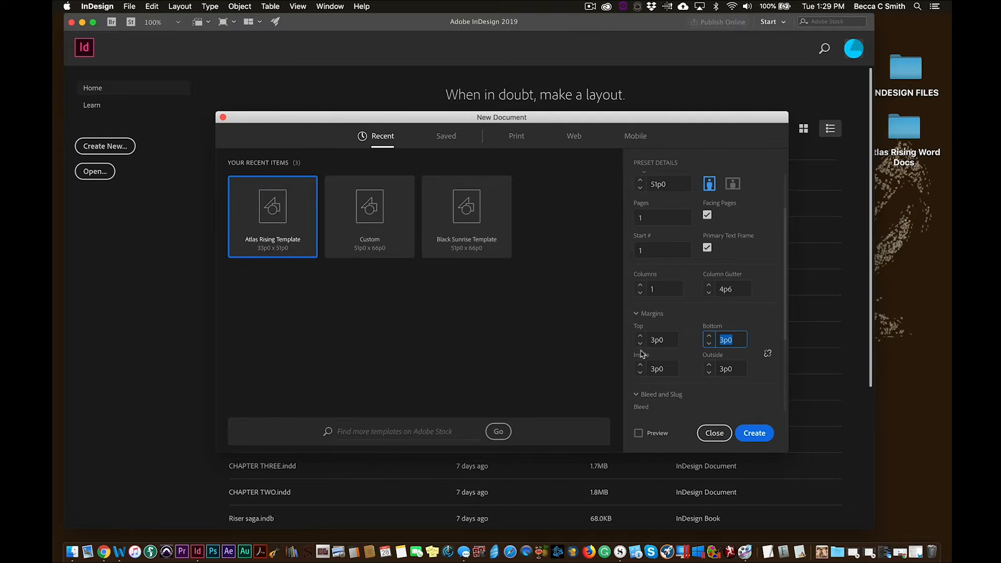
{"action": "type", "text": ".5in"}
{"action": "key", "text": "Tab"}
Step: Set the inside margin to 0.75 in and the outside margin to 0.5 in
{"action": "scroll", "coordinate": [642, 353], "scroll_direction": "down", "scroll_amount": 2}
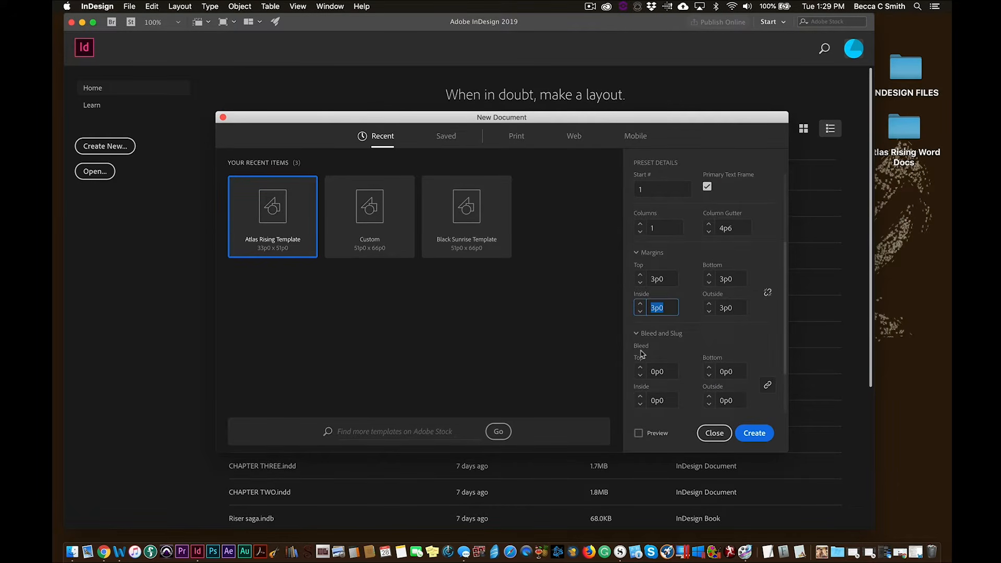
{"action": "type", "text": ".75in"}
{"action": "key", "text": "Tab"}
{"action": "scroll", "coordinate": [642, 354], "scroll_direction": "down", "scroll_amount": 3}
{"action": "type", "text": ".5in"}
{"action": "key", "text": "Tab"}
{"action": "scroll", "coordinate": [684, 320], "scroll_direction": "down", "scroll_amount": 1}
{"action": "scroll", "coordinate": [684, 320], "scroll_direction": "up", "scroll_amount": 5}
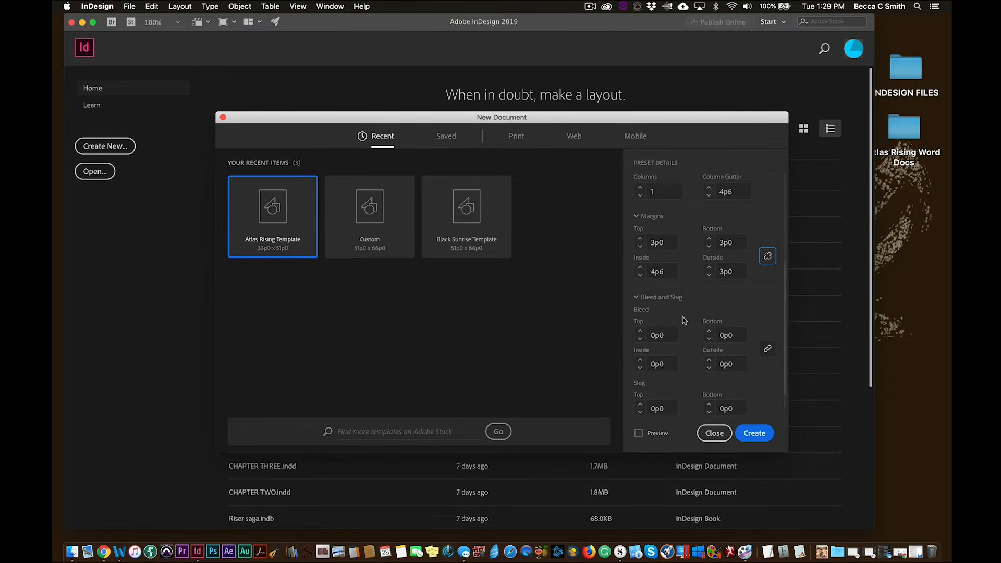
{"action": "scroll", "coordinate": [683, 317], "scroll_direction": "up", "scroll_amount": 2}
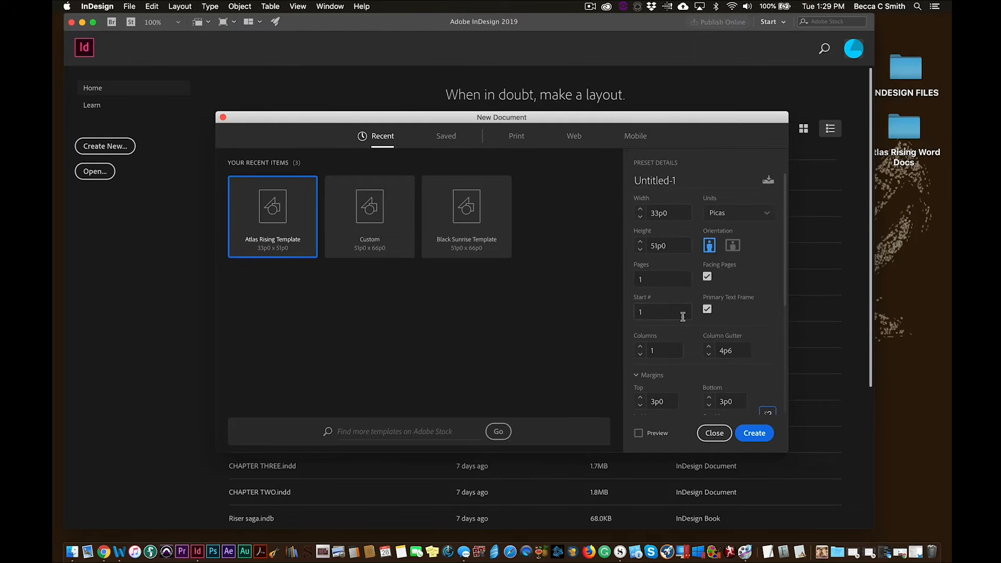
Step: Save these settings as a document preset named Test Preset and create the document from it
{"action": "left_click", "coordinate": [768, 181]}
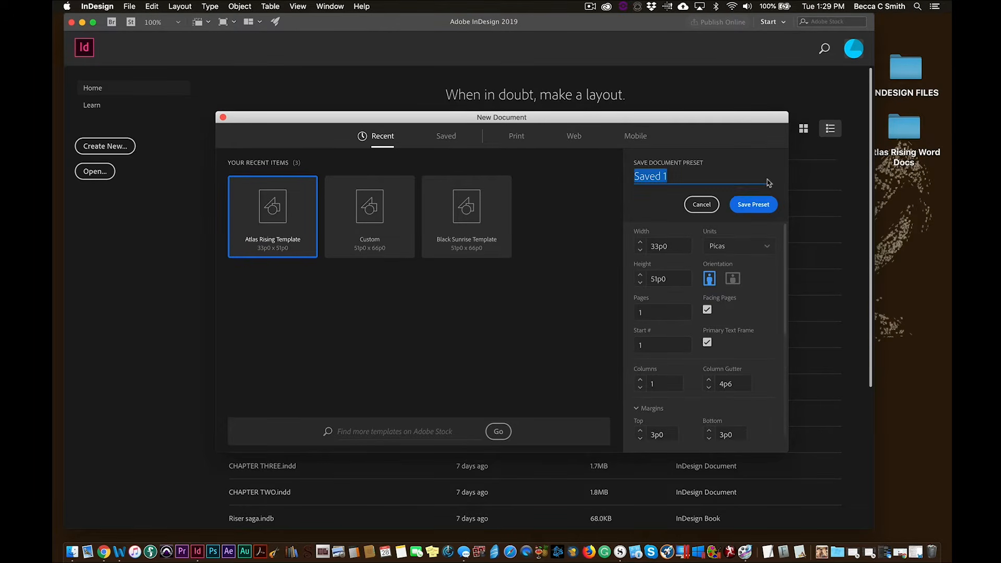
{"action": "type", "text": "Test"}
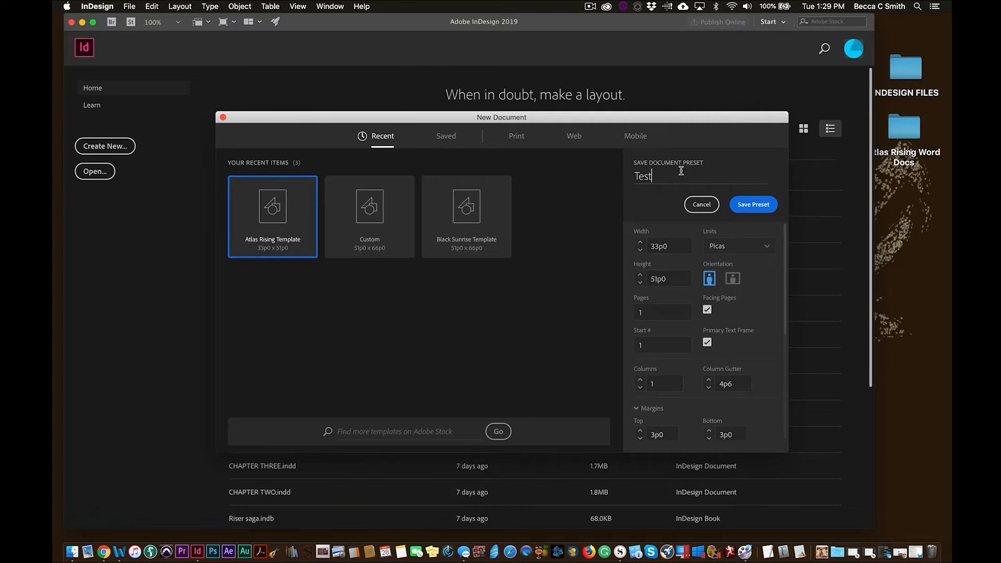
{"action": "type", "text": " Preset"}
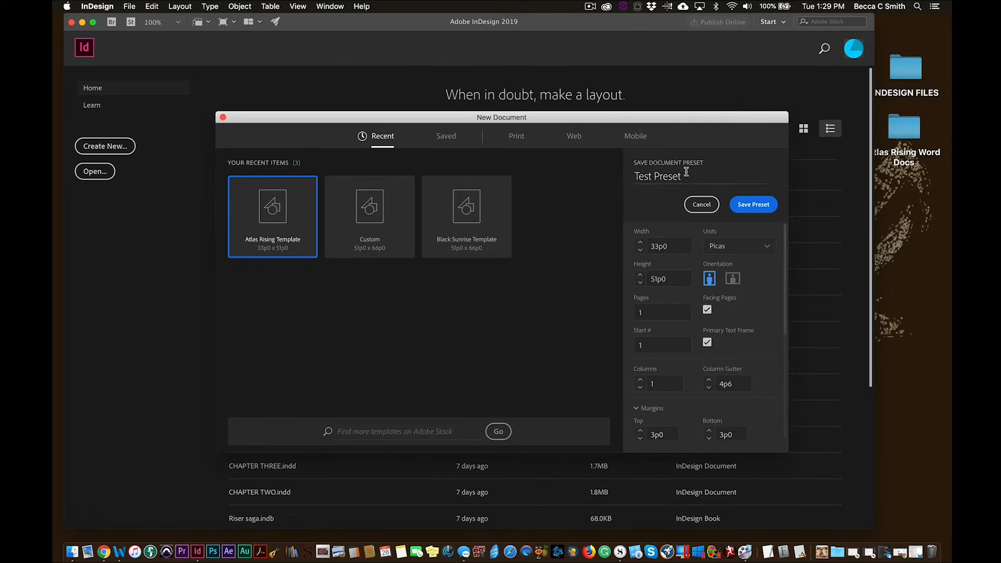
{"action": "left_click", "coordinate": [752, 205]}
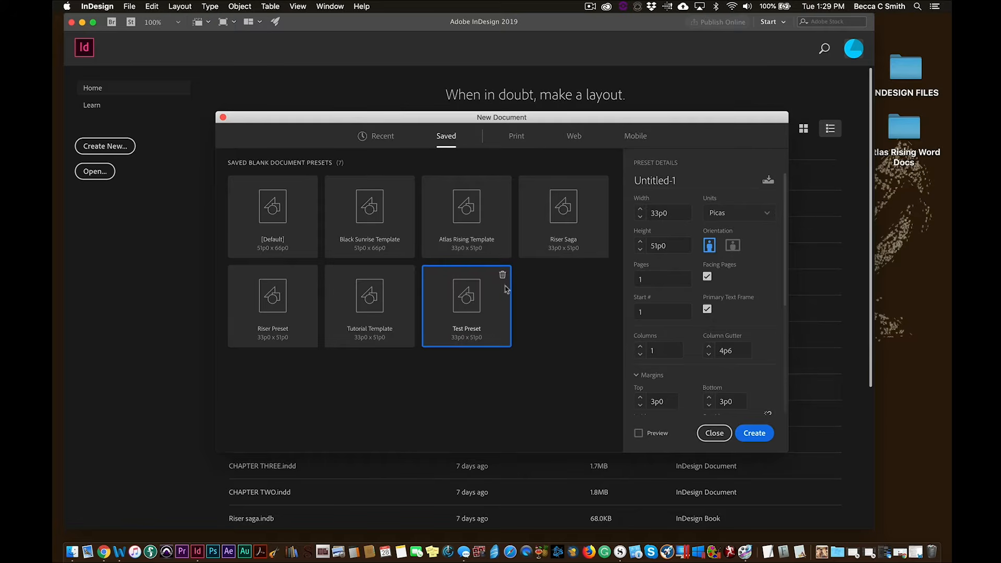
{"action": "left_click", "coordinate": [754, 433]}
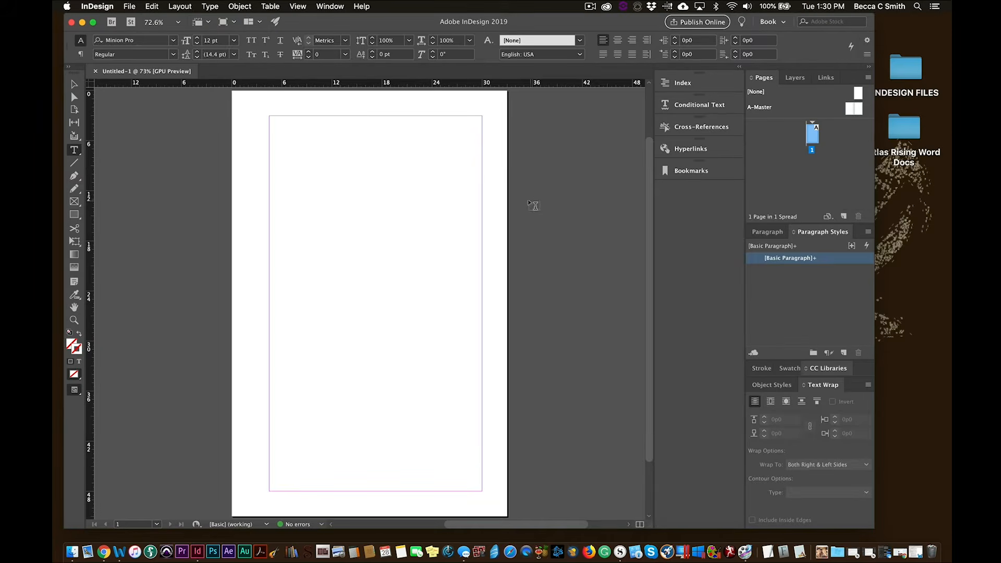
Step: Select the Book workspace and check that Paragraph Styles is enabled
{"action": "left_click", "coordinate": [784, 23]}
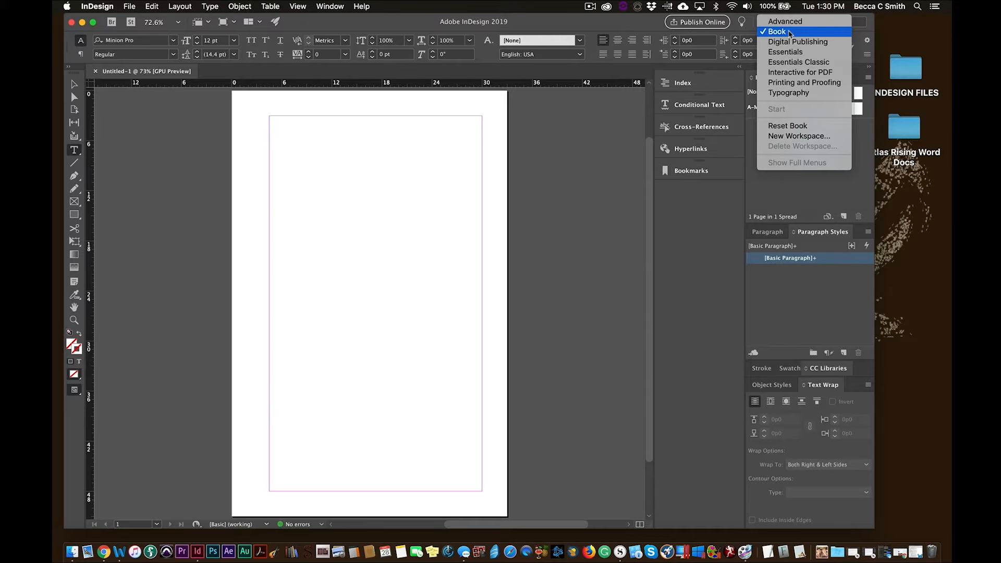
{"action": "left_click", "coordinate": [789, 33]}
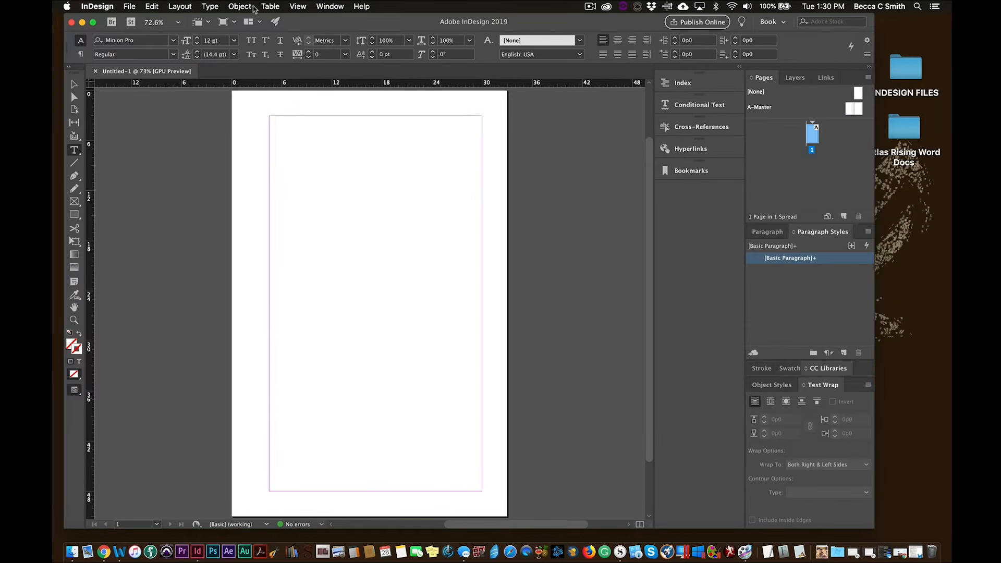
{"action": "left_click", "coordinate": [211, 6]}
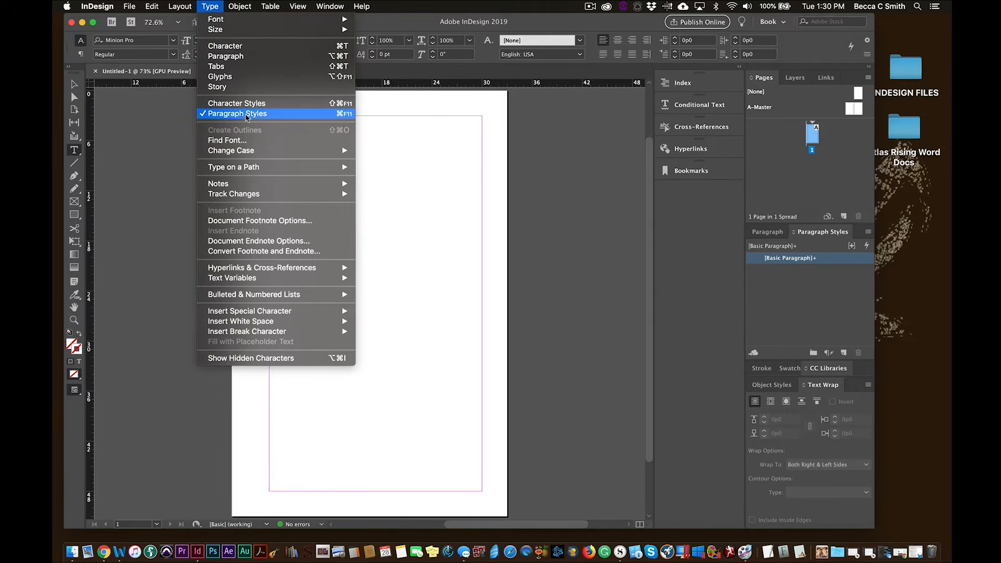
{"action": "left_click", "coordinate": [211, 6]}
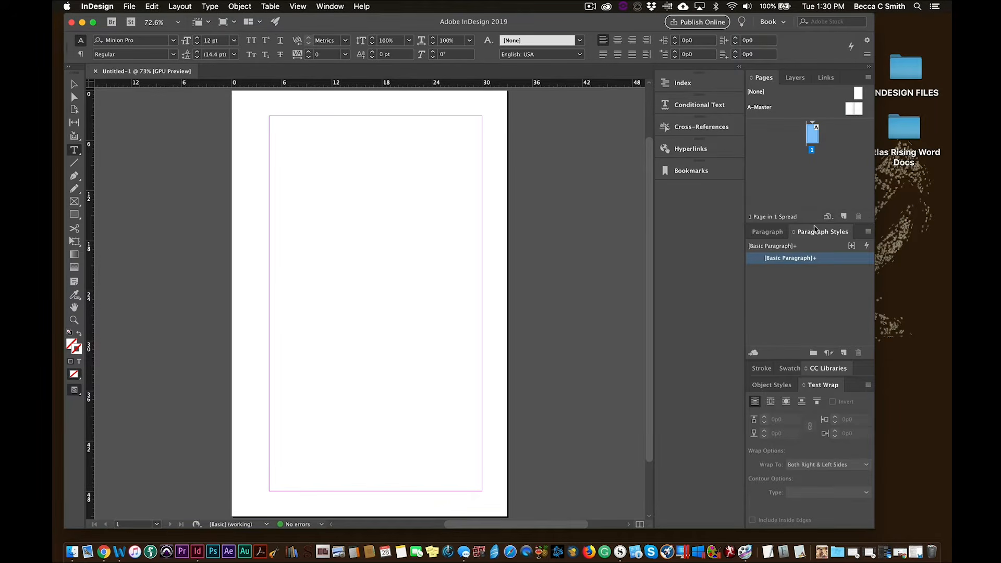
{"action": "mouse_move", "coordinate": [816, 231]}
{"action": "left_mouse_down"}
{"action": "mouse_move", "coordinate": [767, 243]}
{"action": "mouse_move", "coordinate": [664, 234]}
{"action": "mouse_move", "coordinate": [766, 258]}
{"action": "mouse_move", "coordinate": [779, 233]}
{"action": "mouse_move", "coordinate": [845, 250]}
{"action": "left_mouse_up"}
Step: Open the Atlas Rising Word Docs folder, and save the InDesign document as Chapter One in the INDESIGN FILES folder
{"action": "double_click", "coordinate": [904, 128]}
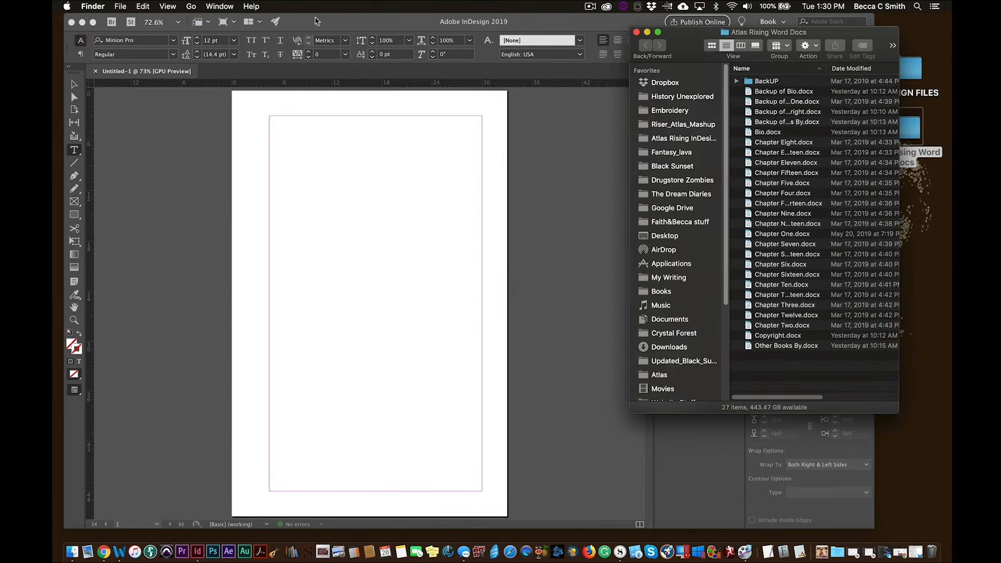
{"action": "left_click", "coordinate": [314, 21]}
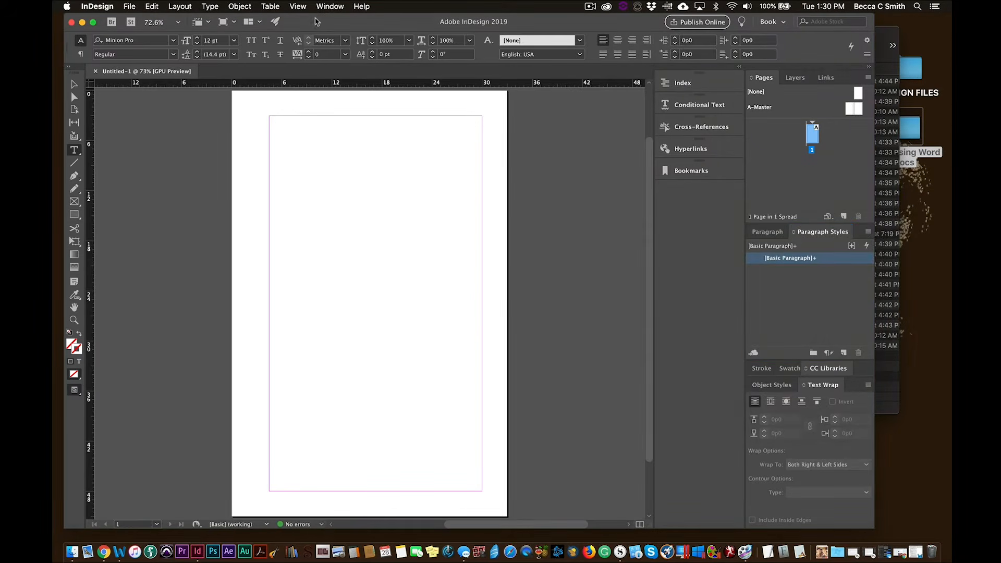
{"action": "left_click", "coordinate": [132, 6]}
{"action": "left_click", "coordinate": [162, 78]}
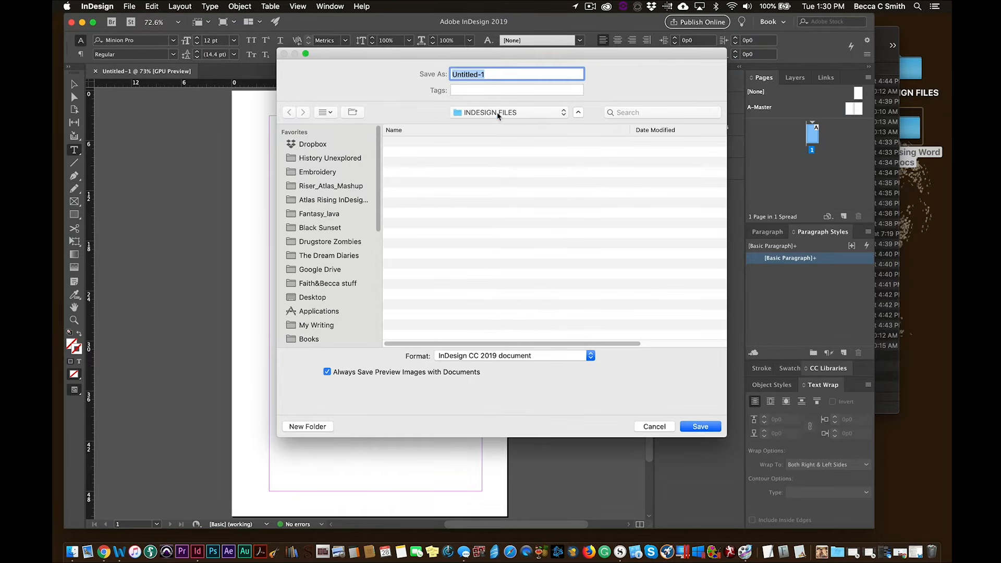
{"action": "left_click", "coordinate": [498, 115]}
{"action": "left_click", "coordinate": [498, 113]}
{"action": "type", "text": "Chapter One"}
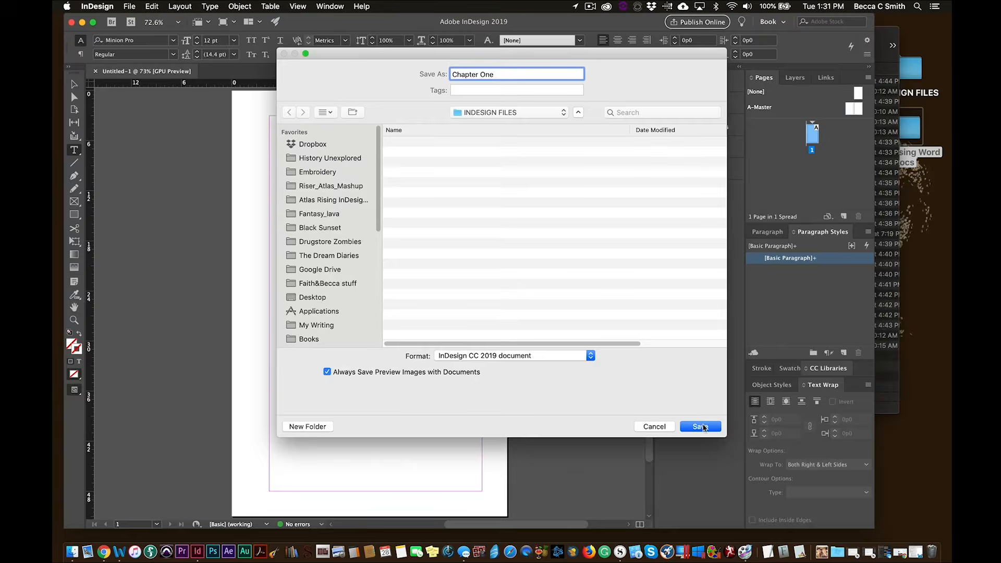
{"action": "left_click", "coordinate": [699, 426]}
Step: Place Chapter One.docx from the Atlas Rising Word Docs folder into the text frame on page 1
{"action": "left_click", "coordinate": [894, 33]}
{"action": "left_click_drag", "start_coordinate": [893, 32], "coordinate": [938, 34]}
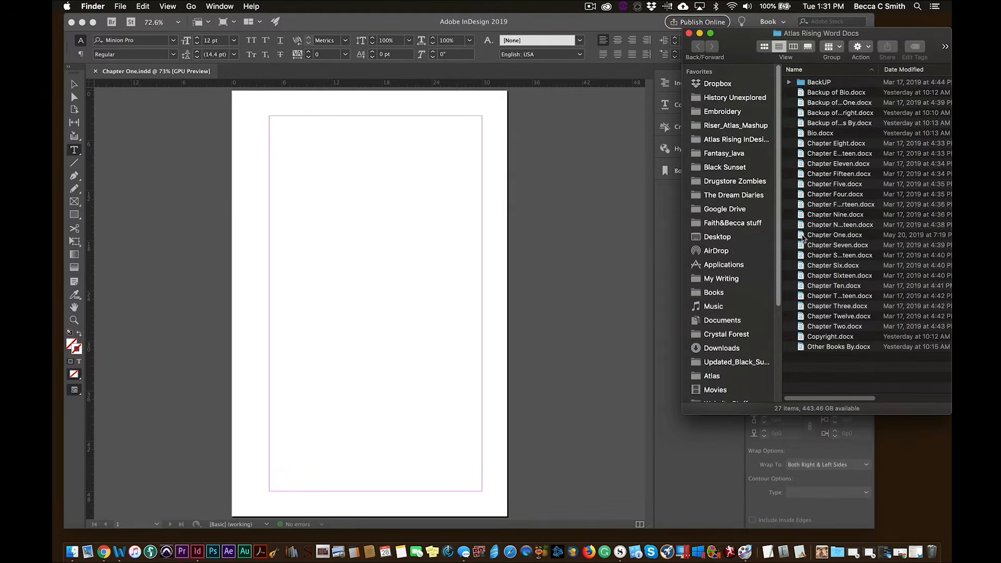
{"action": "left_click_drag", "start_coordinate": [800, 237], "coordinate": [308, 186]}
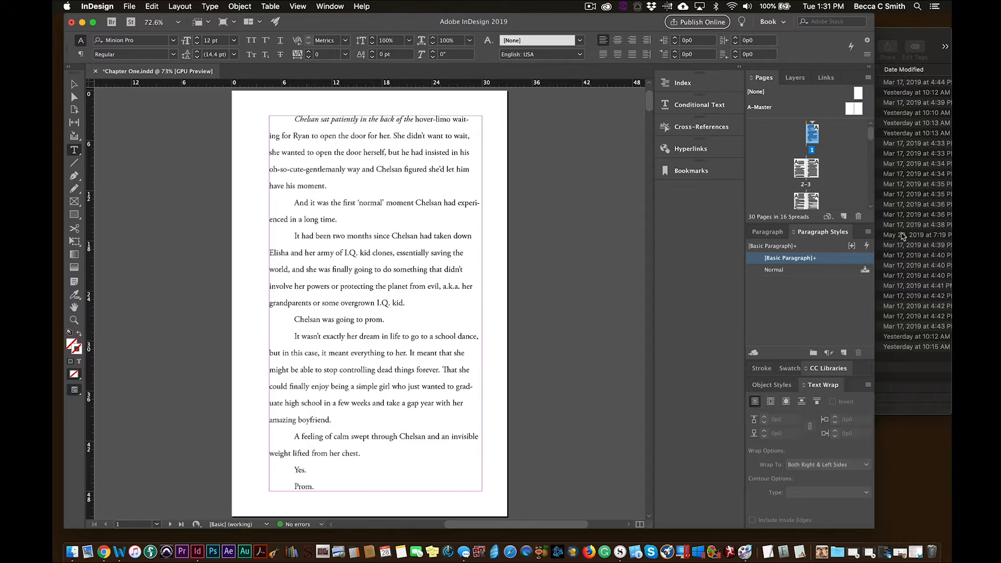
Step: Open Chapter One.docx from the Atlas Rising Word Docs folder in Word and copy its entire text
{"action": "left_click", "coordinate": [902, 235]}
{"action": "double_click", "coordinate": [802, 236]}
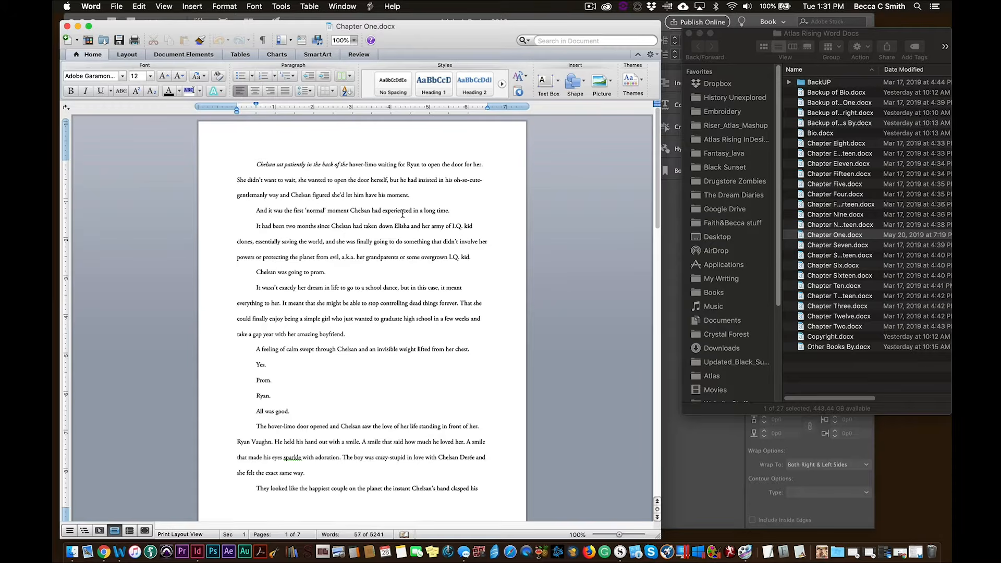
{"action": "key", "text": "super+a"}
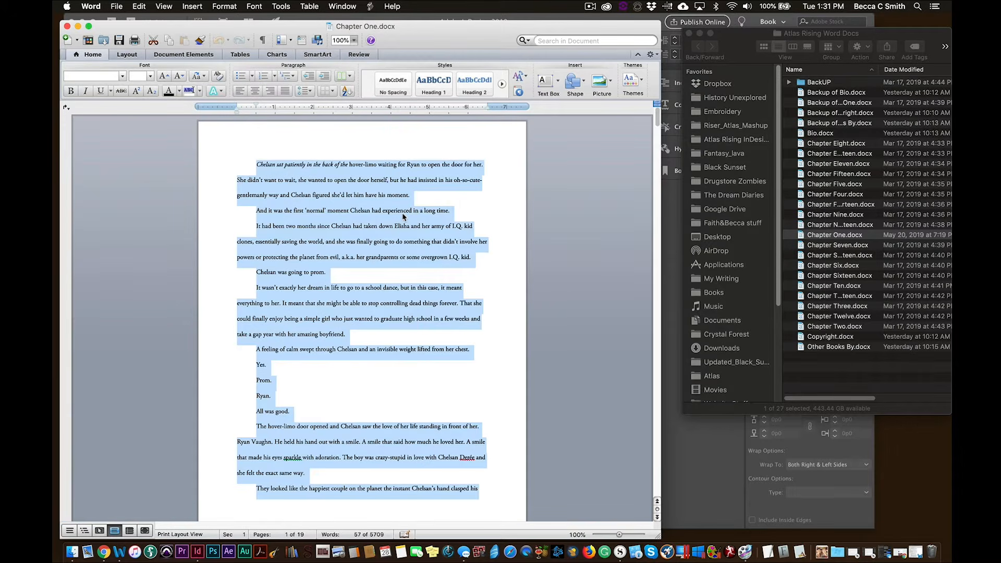
{"action": "key", "text": "super+c"}
Step: Switch to InDesign, paste the copied chapter text into the empty text frame on page 1, and return to the chapter's start
{"action": "key", "text": "super+Tab"}
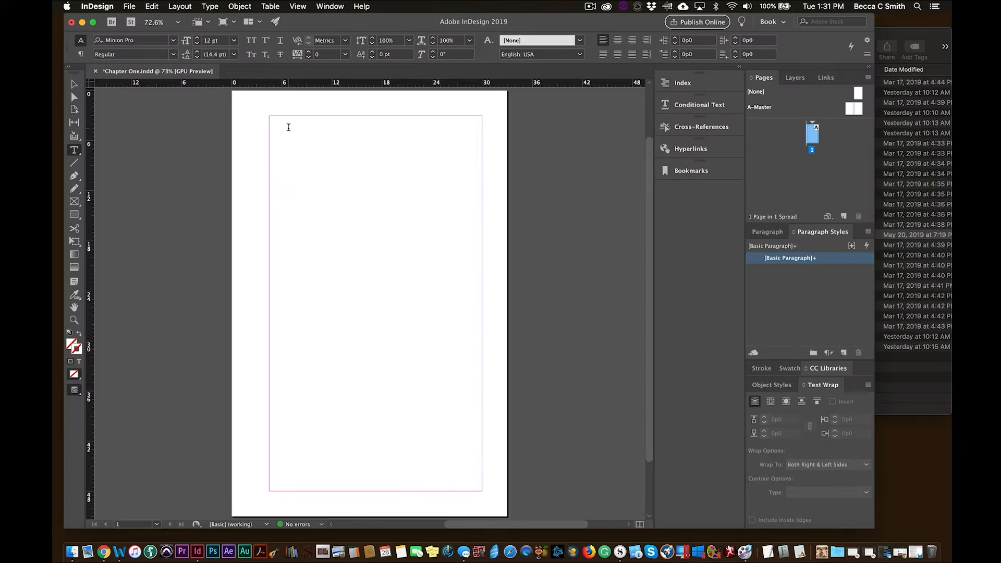
{"action": "left_click", "coordinate": [282, 126]}
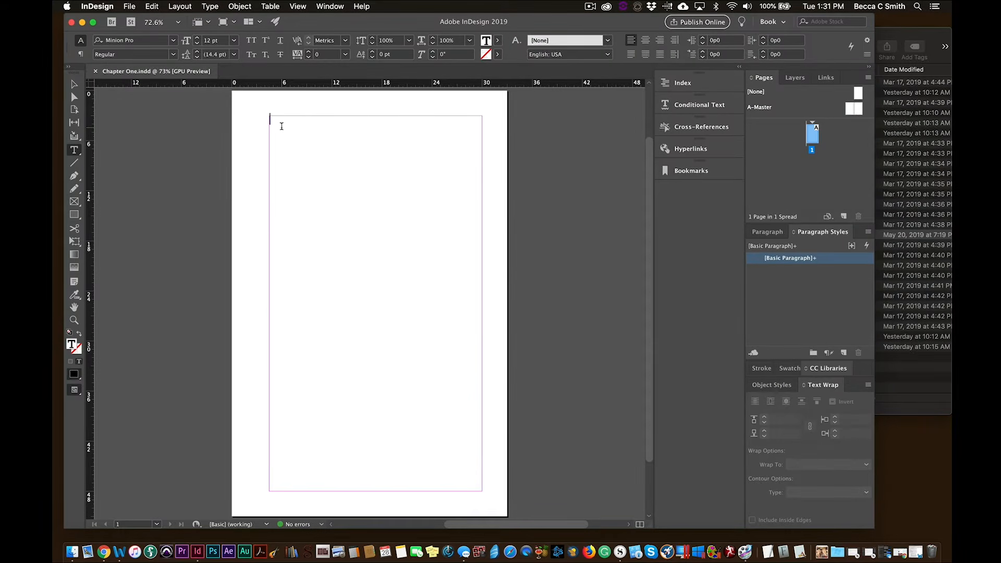
{"action": "key", "text": "super+v"}
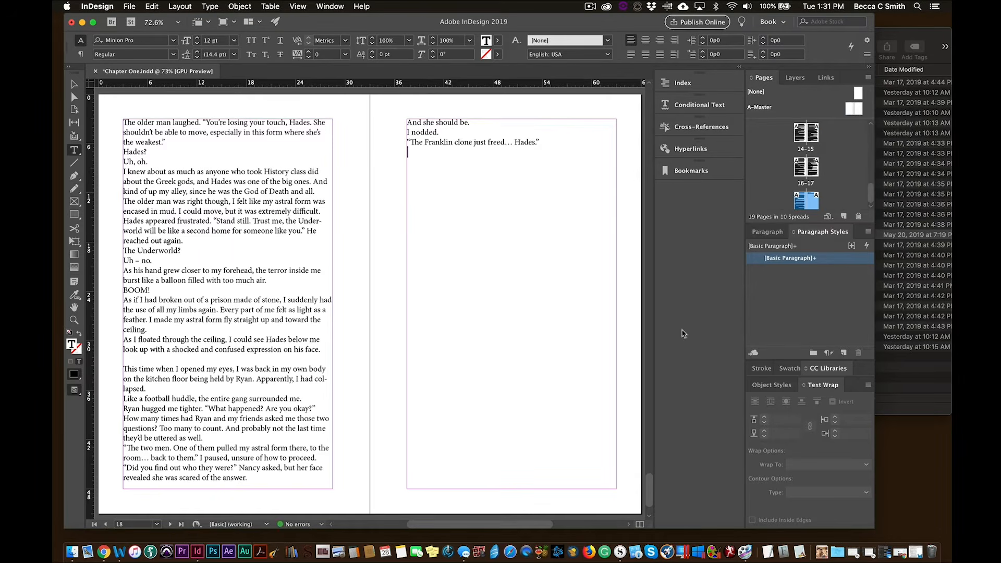
{"action": "left_click_drag", "start_coordinate": [651, 505], "coordinate": [662, 112]}
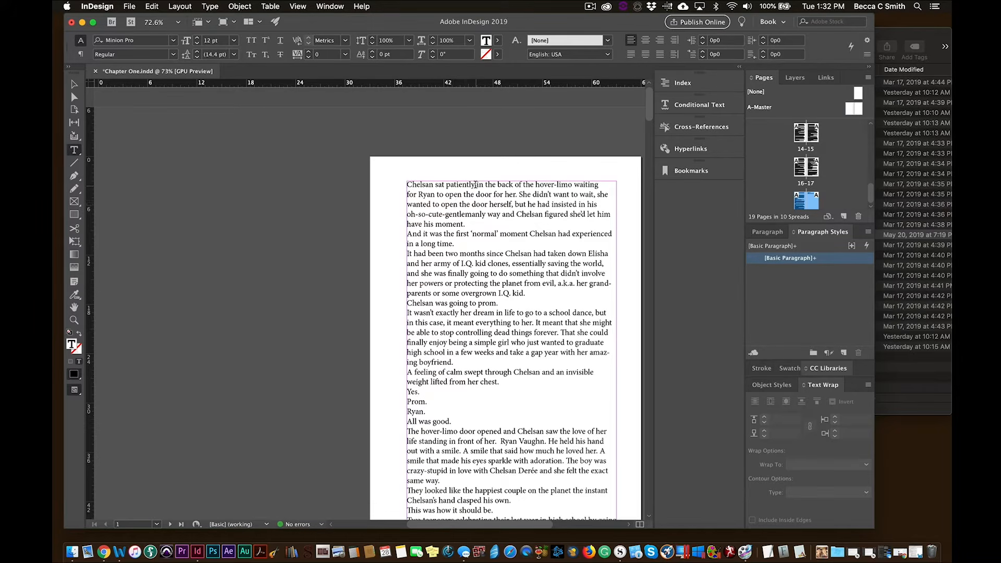
Step: Try the Italic font style on the first three words of the chapter, and undo it
{"action": "left_click_drag", "start_coordinate": [475, 184], "coordinate": [404, 184]}
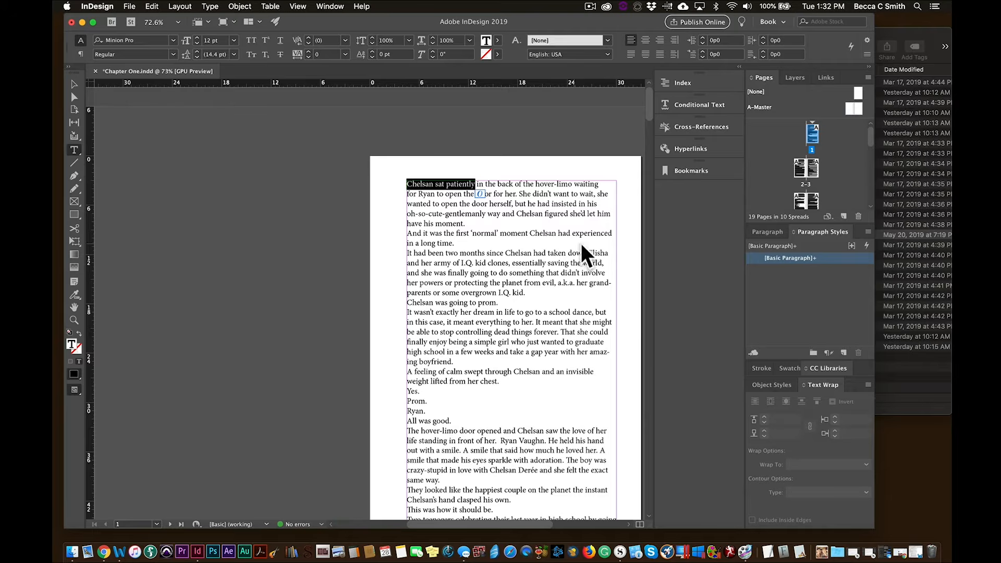
{"action": "left_click", "coordinate": [174, 55]}
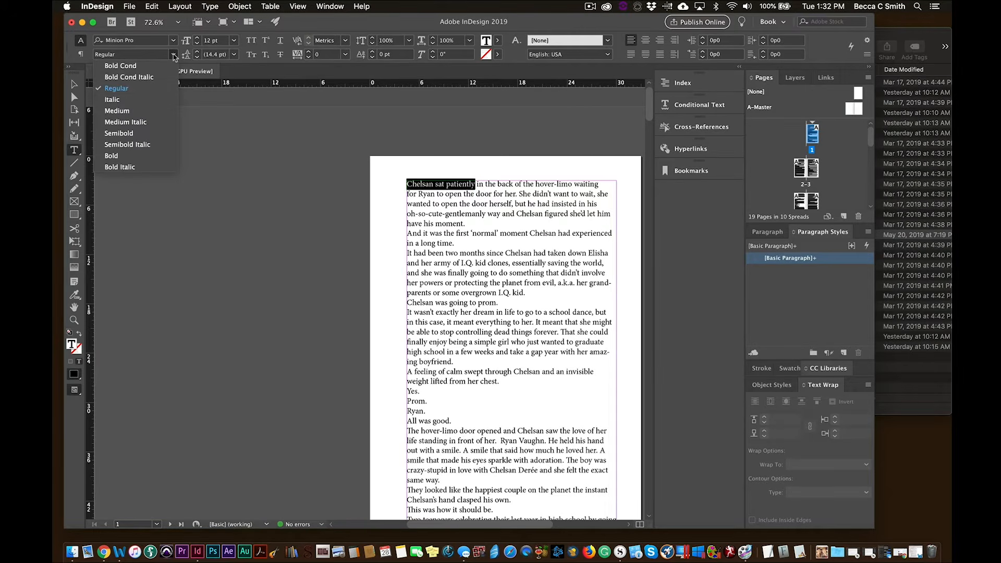
{"action": "left_click", "coordinate": [157, 100]}
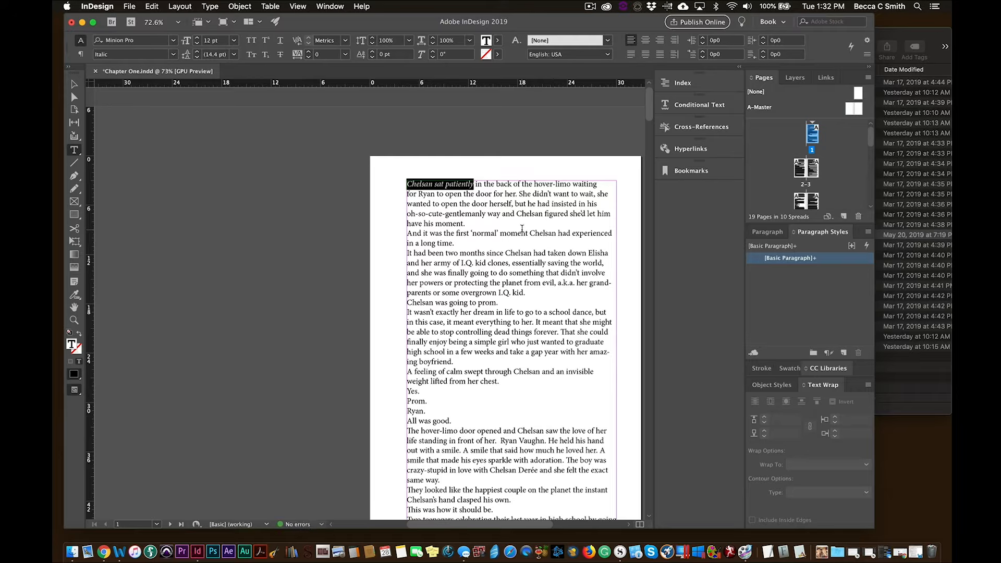
{"action": "key", "text": "super+z"}
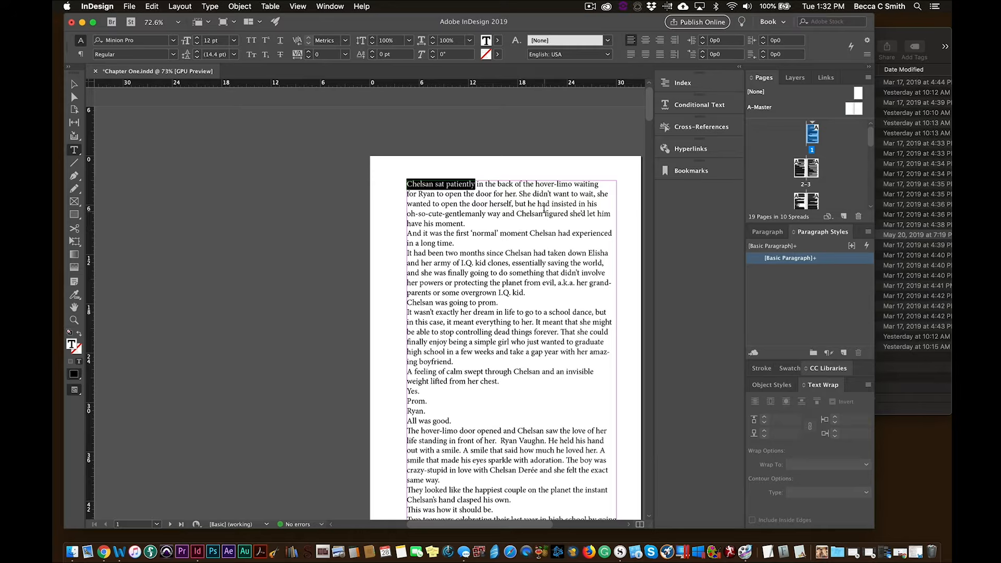
Step: Undo the paste and place Chapter One.docx from the Atlas Rising Word Docs folder into the page 1 text frame instead
{"action": "key", "text": "super+z"}
{"action": "left_click", "coordinate": [941, 33]}
{"action": "left_click_drag", "start_coordinate": [834, 235], "coordinate": [352, 171]}
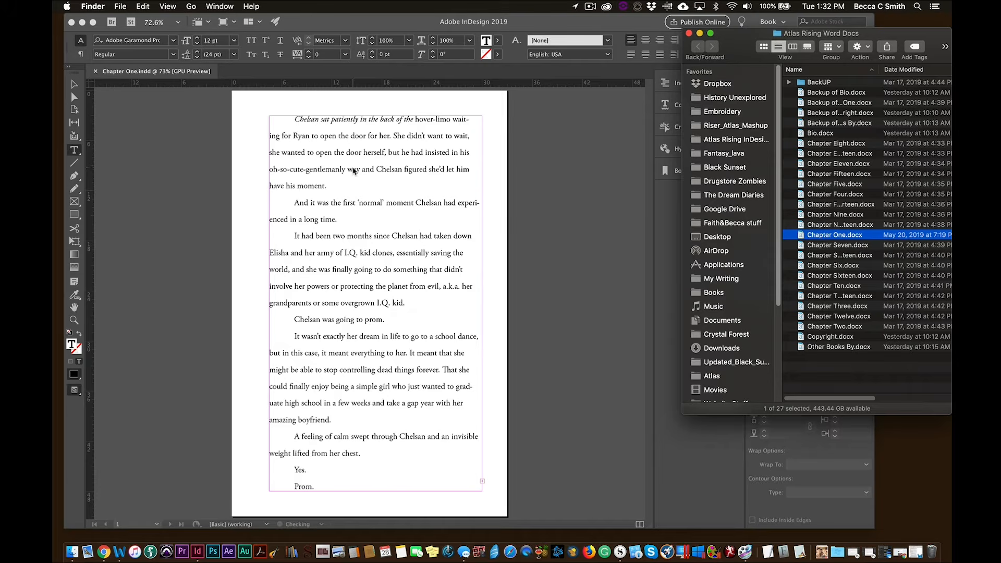
Step: Lower the top edge of the page 1 text frame so that the frame is about 22p6 high
{"action": "left_click", "coordinate": [73, 81]}
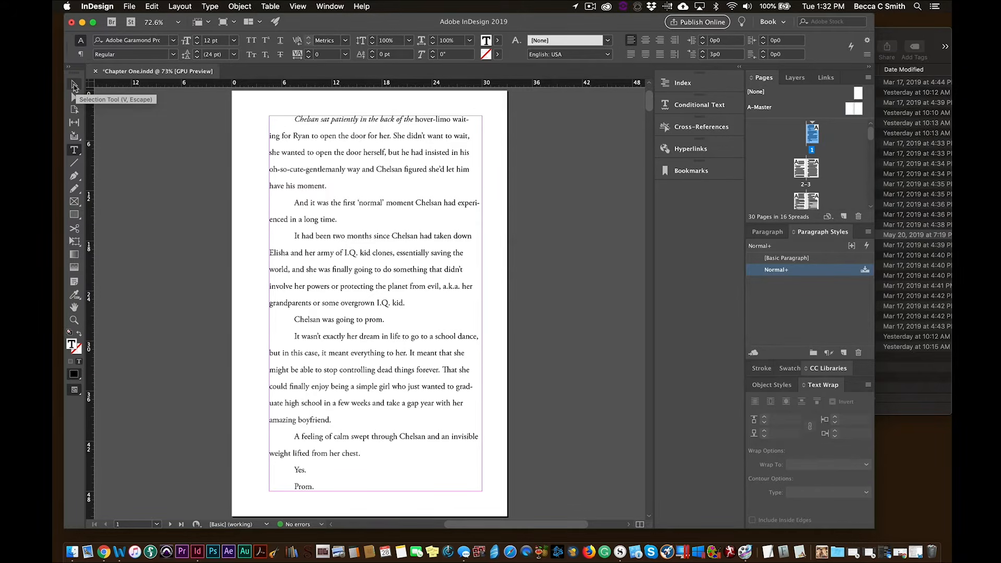
{"action": "left_click", "coordinate": [74, 85]}
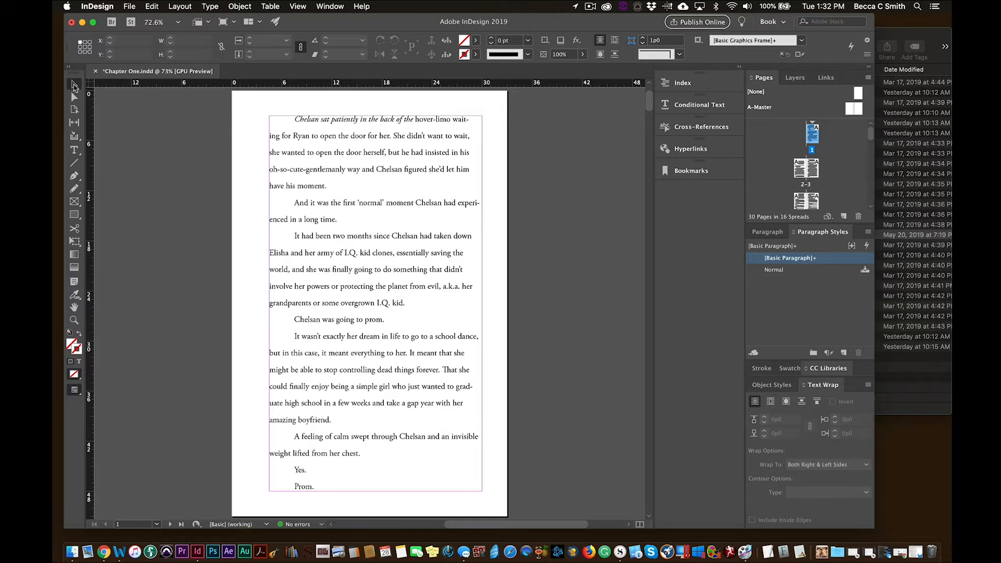
{"action": "left_click", "coordinate": [372, 119]}
{"action": "left_click_drag", "start_coordinate": [375, 116], "coordinate": [374, 303]}
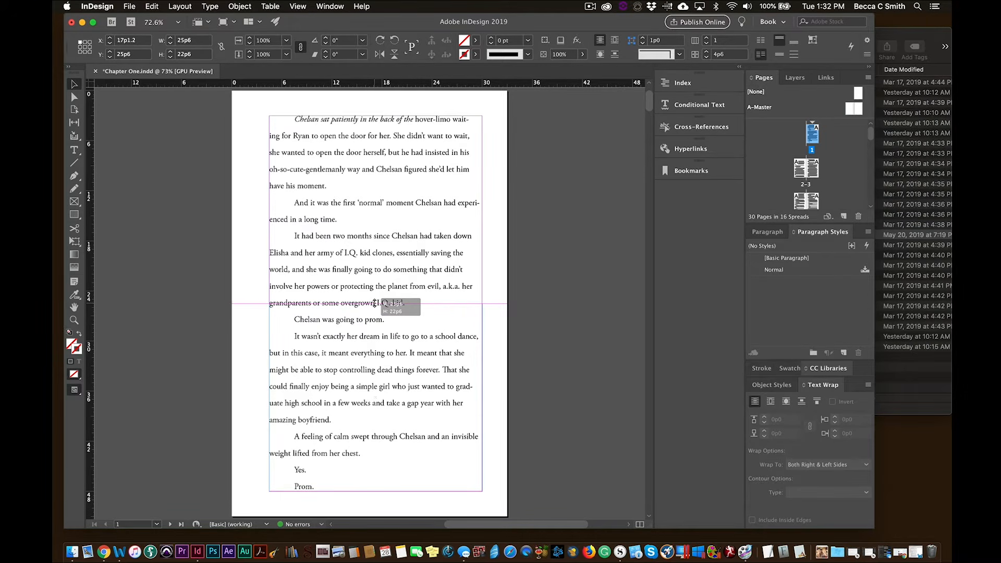
{"action": "left_click_drag", "start_coordinate": [374, 304], "coordinate": [374, 303]}
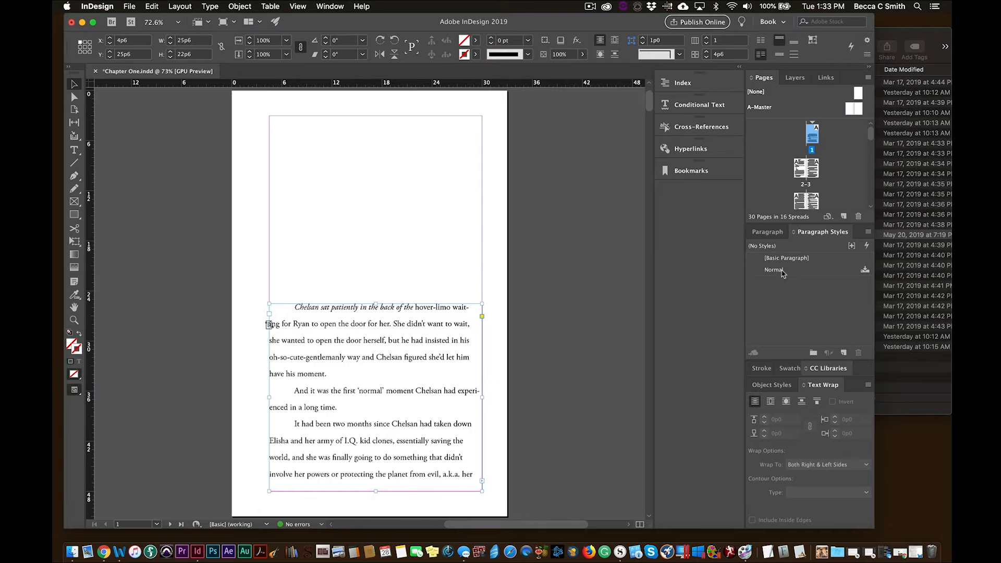
Step: Open the Normal paragraph style for editing and rename it Tutorial Text
{"action": "right_click", "coordinate": [782, 275]}
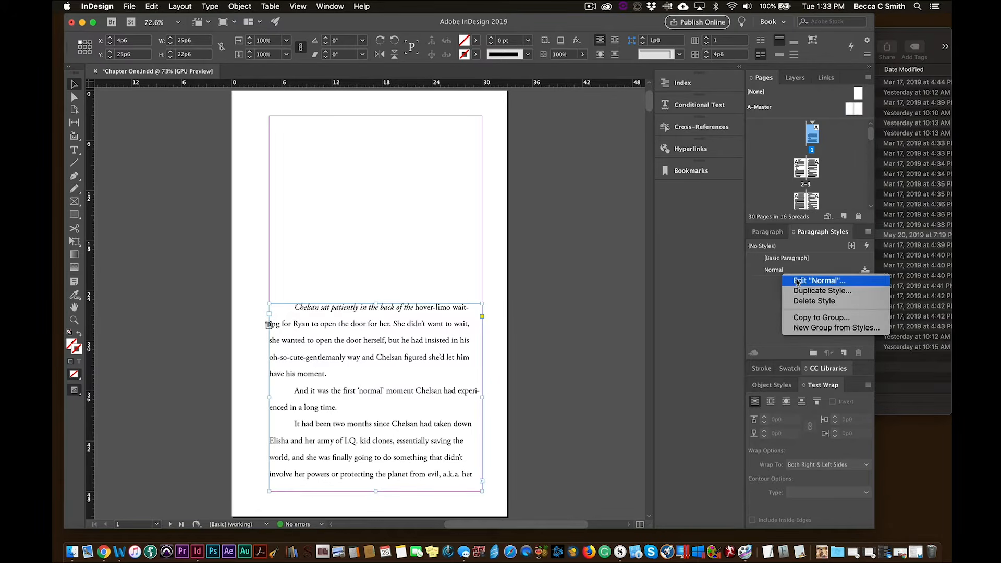
{"action": "left_click", "coordinate": [800, 282]}
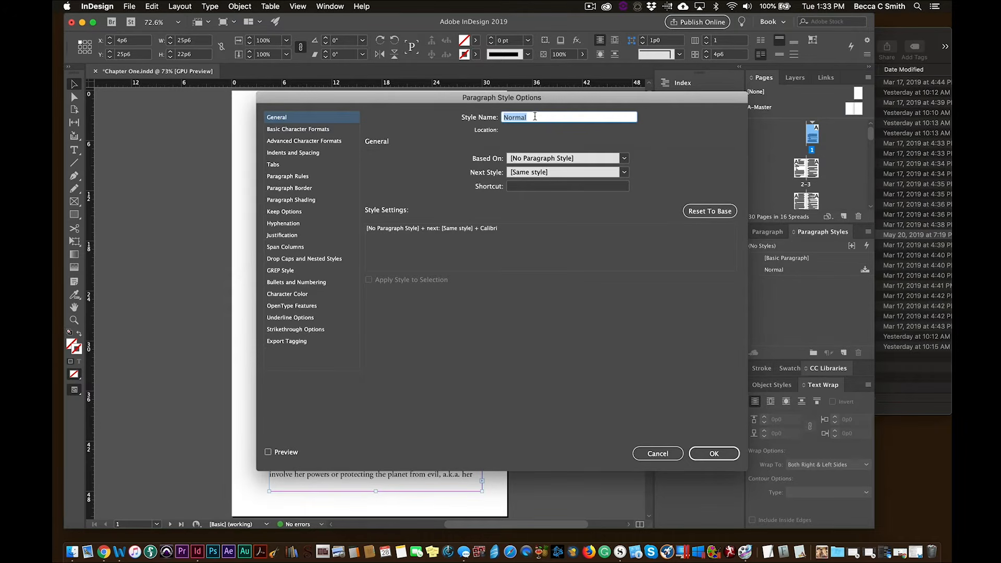
{"action": "type", "text": "Tutorial Text"}
Step: Set the Tutorial Text style's font family to Adobe Garamond Pro and its leading to 18 pt
{"action": "left_click", "coordinate": [296, 130]}
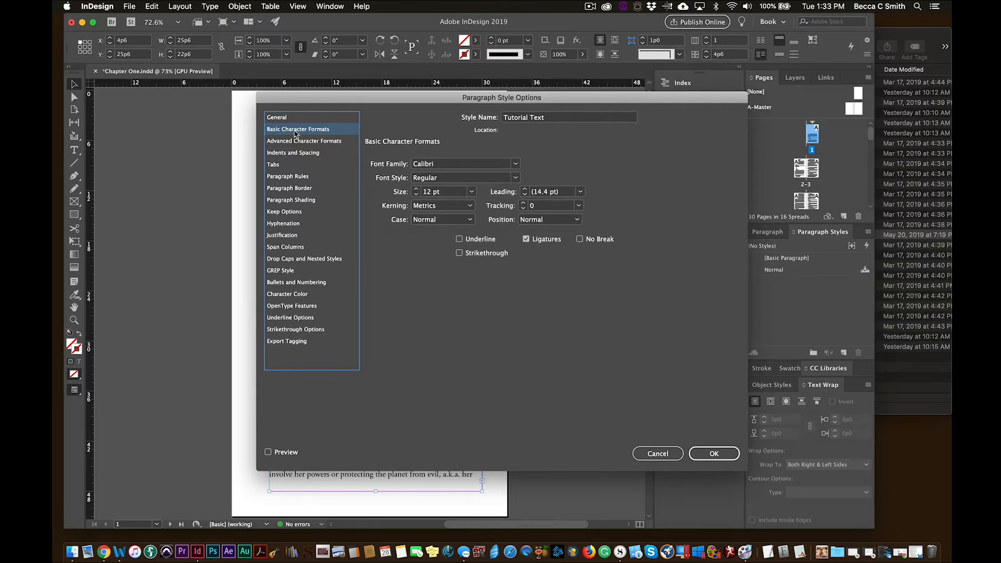
{"action": "left_click", "coordinate": [515, 163]}
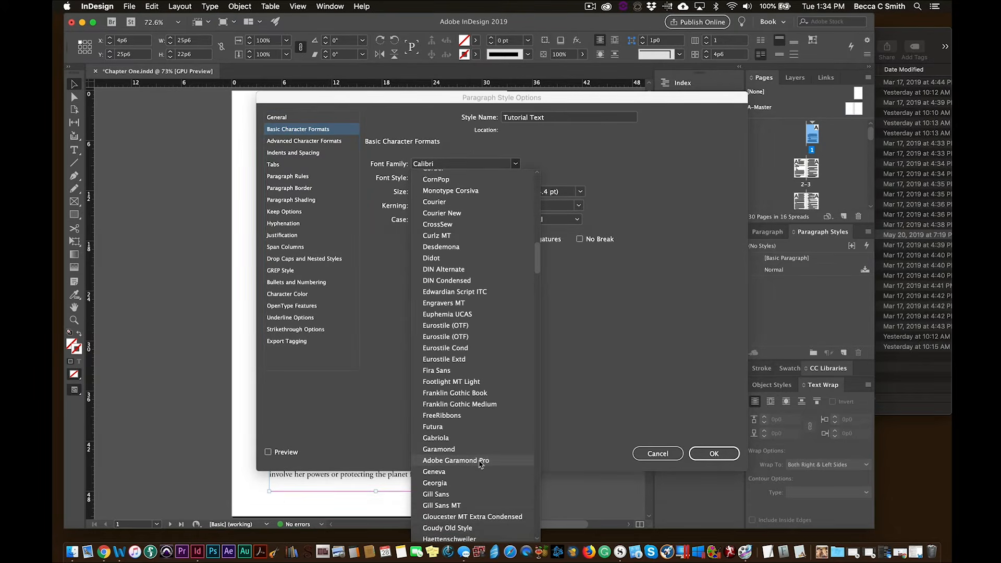
{"action": "left_click", "coordinate": [479, 462]}
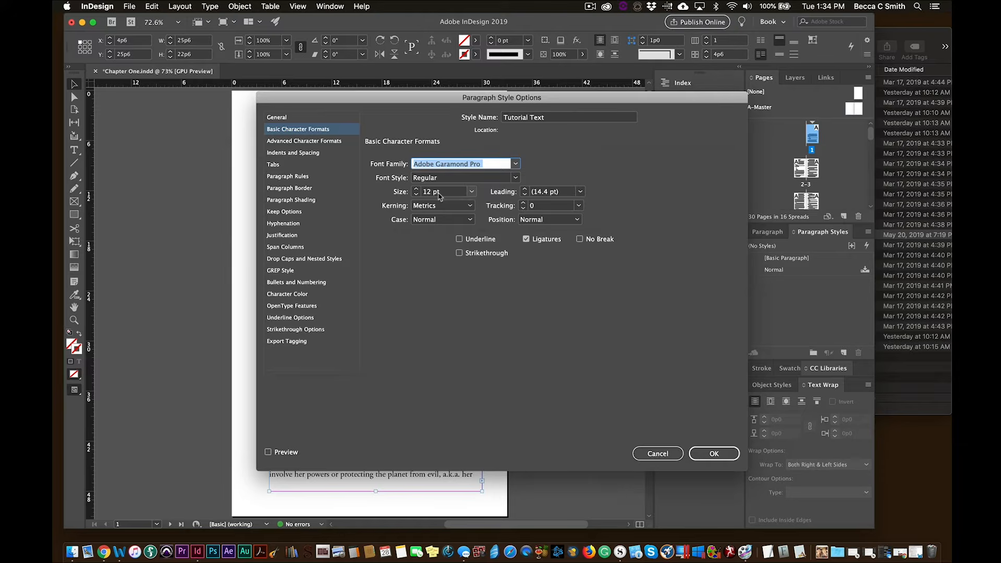
{"action": "left_click", "coordinate": [580, 192]}
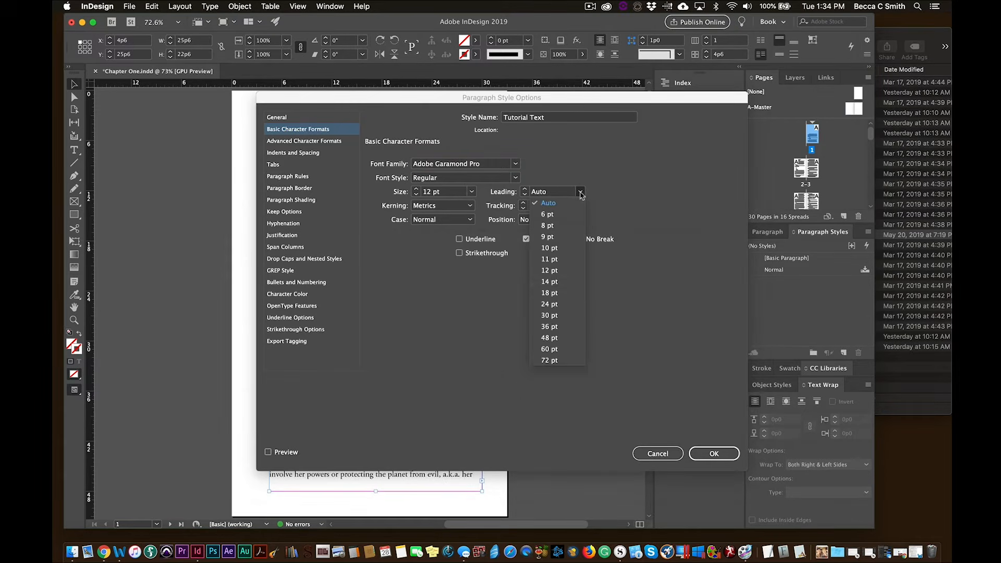
{"action": "left_click", "coordinate": [570, 297]}
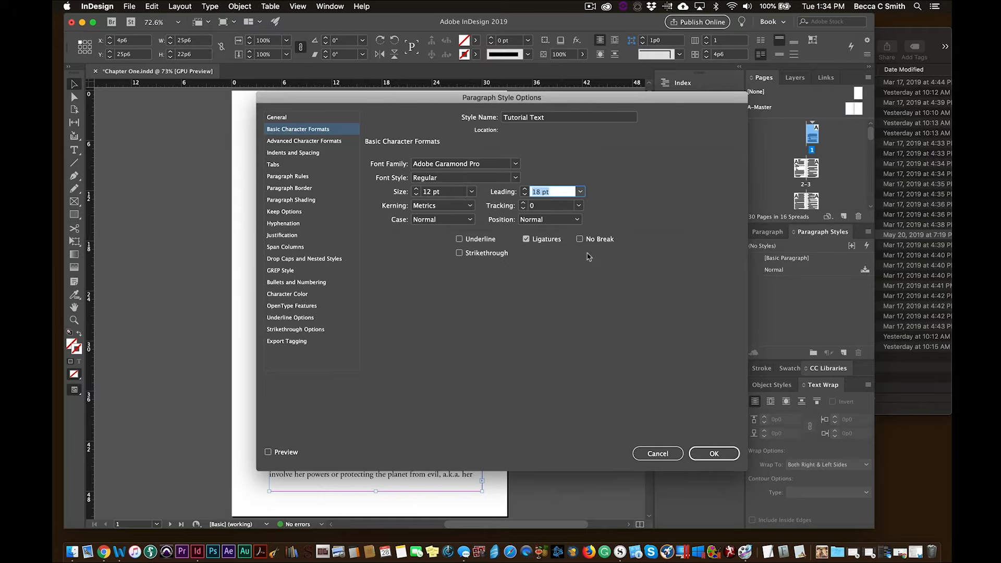
Step: Give the Tutorial Text style a first line indent of .3in and Left Justify alignment
{"action": "left_click", "coordinate": [292, 153]}
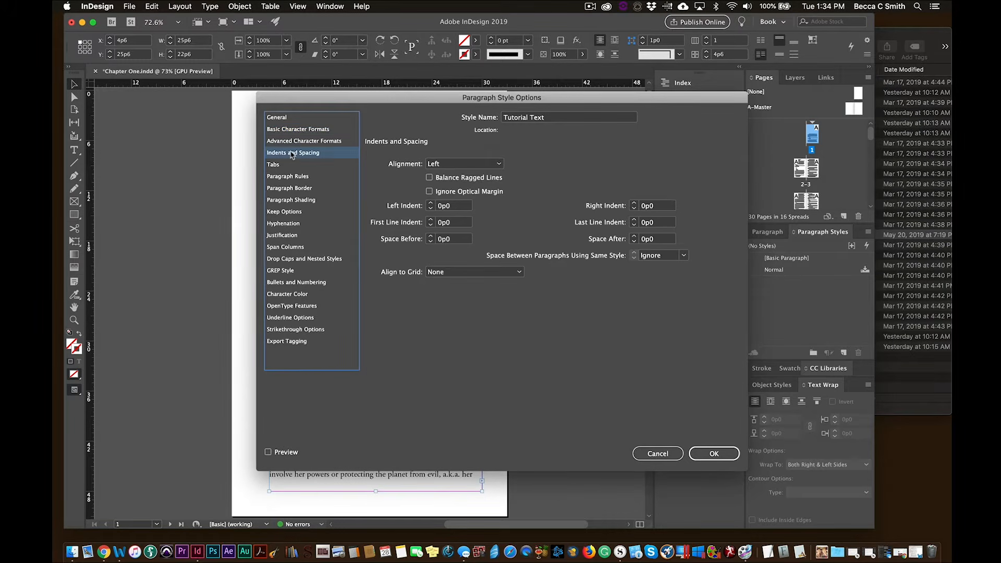
{"action": "left_click", "coordinate": [453, 223]}
{"action": "double_click", "coordinate": [452, 223]}
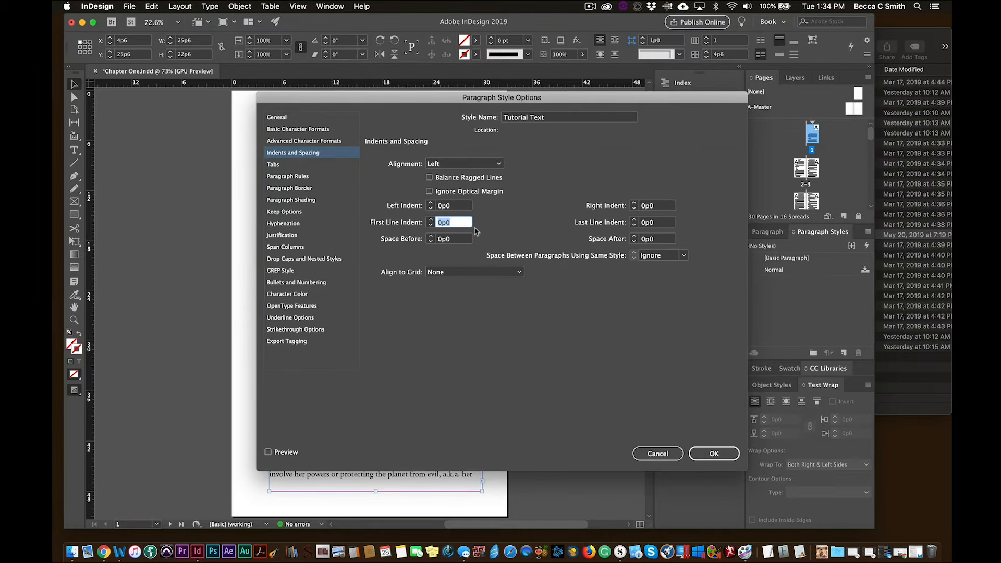
{"action": "key", "text": "BackSpace"}
{"action": "type", "text": ".3in"}
{"action": "key", "text": "Tab"}
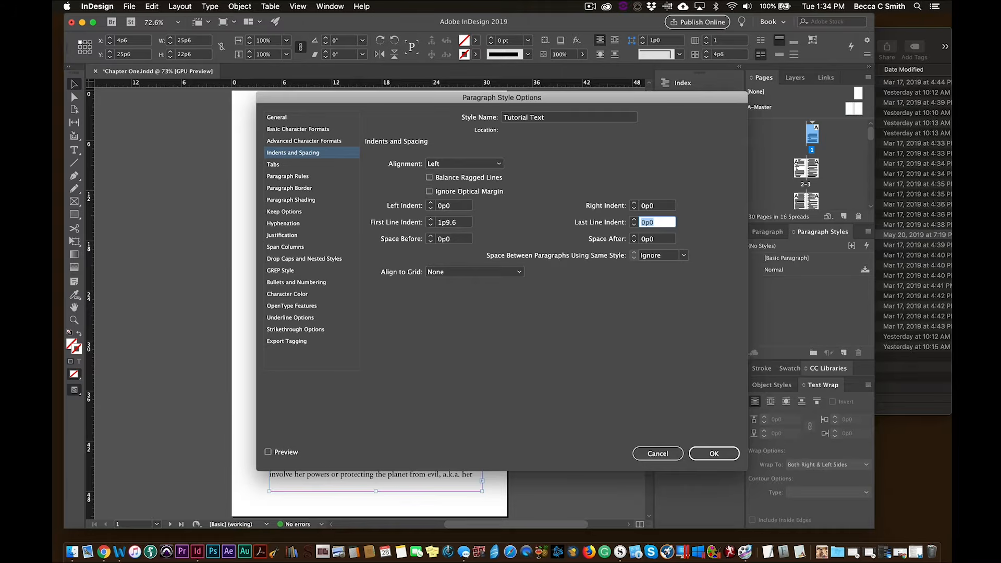
{"action": "left_click", "coordinate": [499, 163]}
{"action": "left_click", "coordinate": [490, 214]}
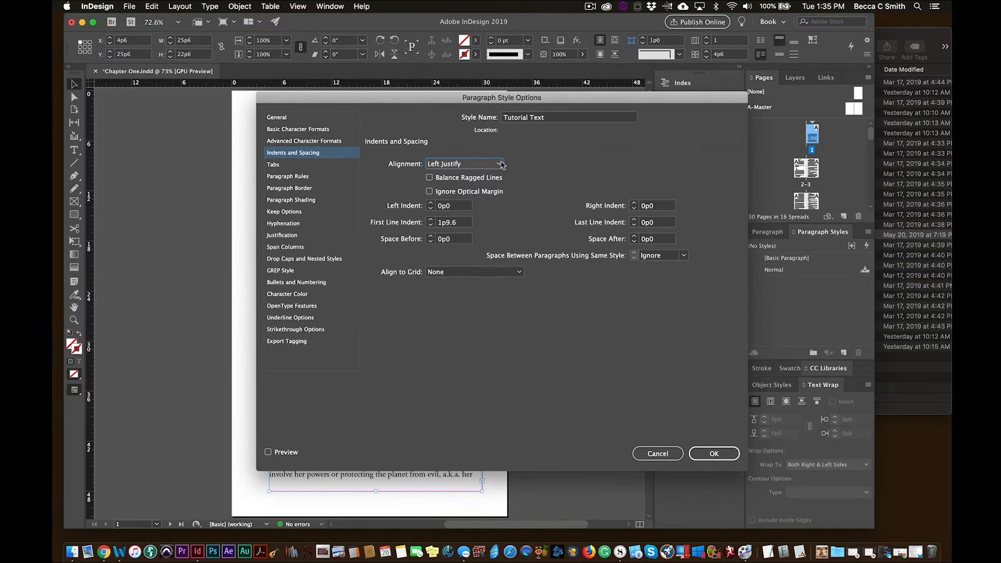
Step: Try the style's hyphenation balance toward fewer hyphens and toward better spacing, and return it to the middle
{"action": "left_click", "coordinate": [311, 223]}
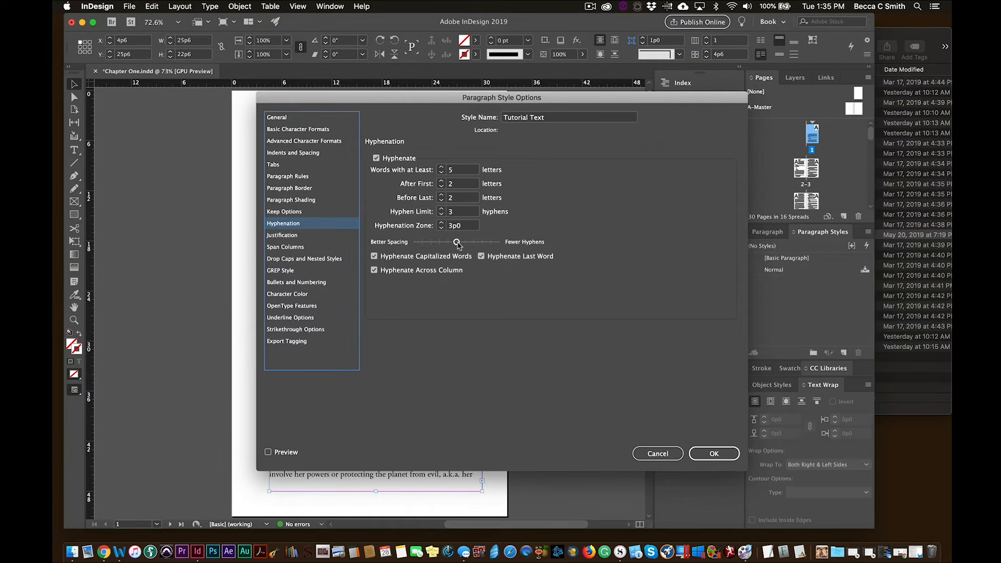
{"action": "left_click_drag", "start_coordinate": [457, 244], "coordinate": [491, 246]}
{"action": "left_click_drag", "start_coordinate": [489, 243], "coordinate": [413, 245]}
{"action": "left_click_drag", "start_coordinate": [412, 243], "coordinate": [460, 243]}
Step: Turn off hyphenation for the Tutorial Text style and accept the style changes
{"action": "left_click", "coordinate": [375, 158]}
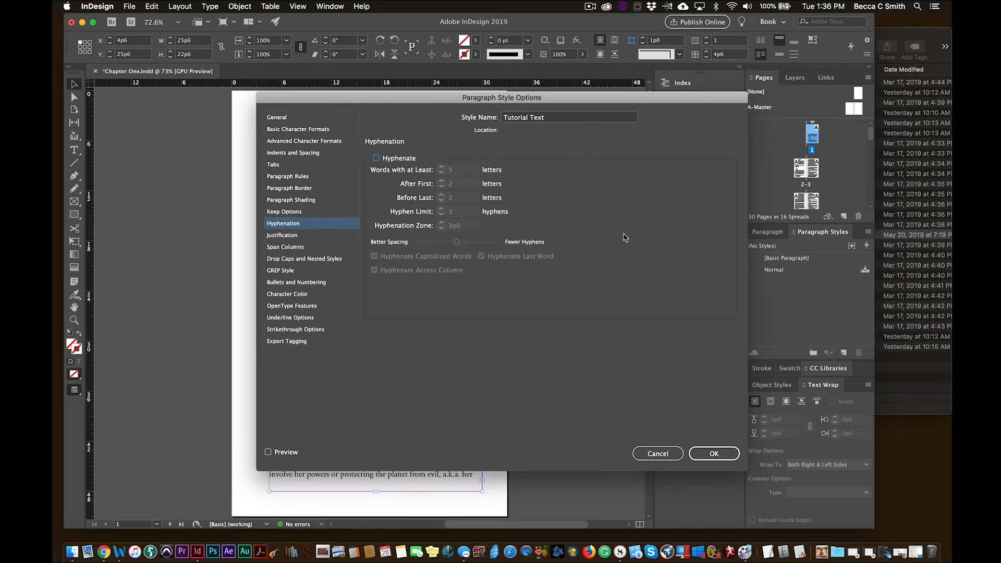
{"action": "left_click", "coordinate": [714, 453]}
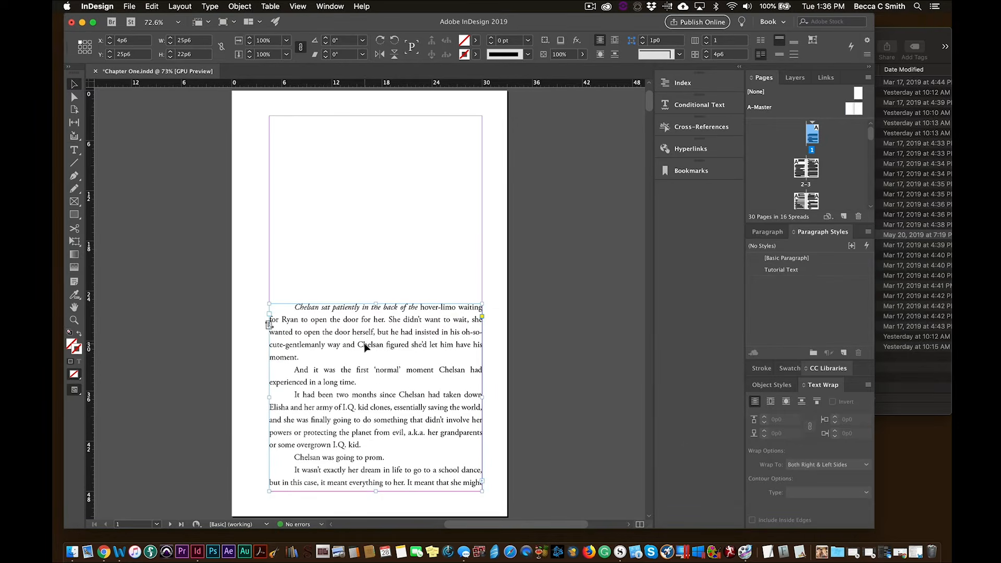
Step: Apply the Tutorial Text paragraph style to the entire chapter text
{"action": "double_click", "coordinate": [360, 336]}
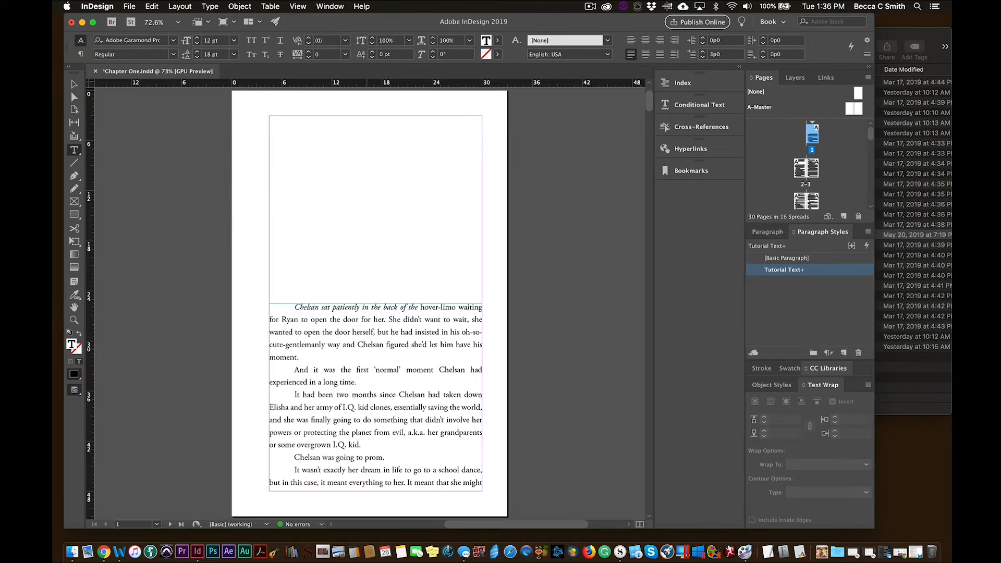
{"action": "key", "text": "super+a"}
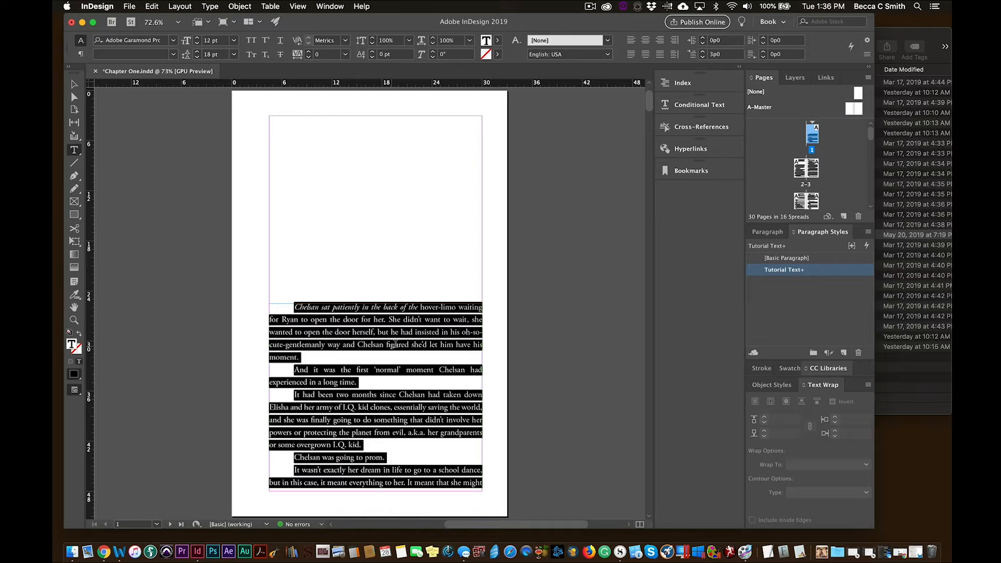
{"action": "left_click", "coordinate": [782, 270]}
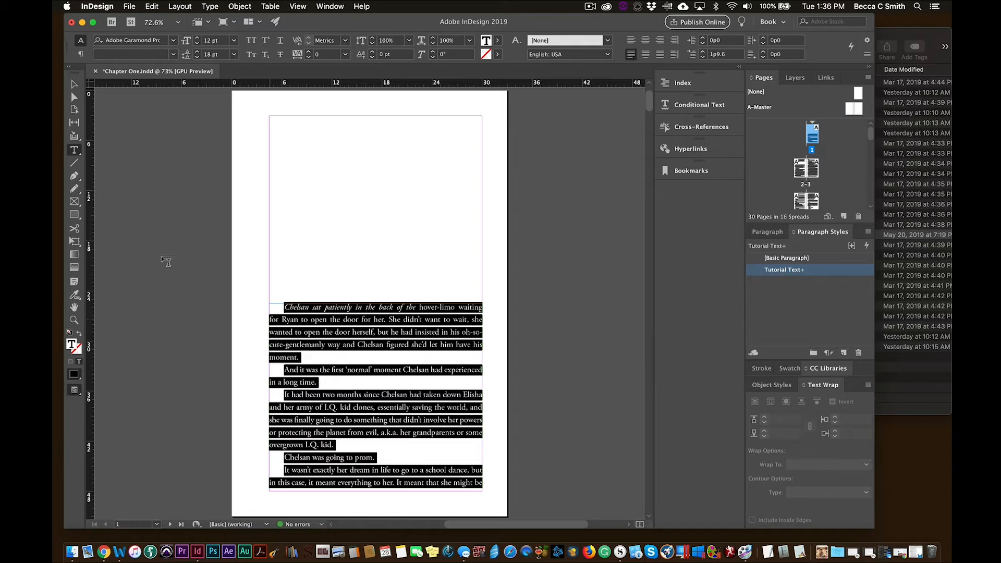
Step: Draw a shallow text frame from margin to margin in the empty area above the chapter text on page 1
{"action": "left_click", "coordinate": [74, 84]}
{"action": "scroll", "coordinate": [484, 328], "scroll_direction": "up", "scroll_amount": 1}
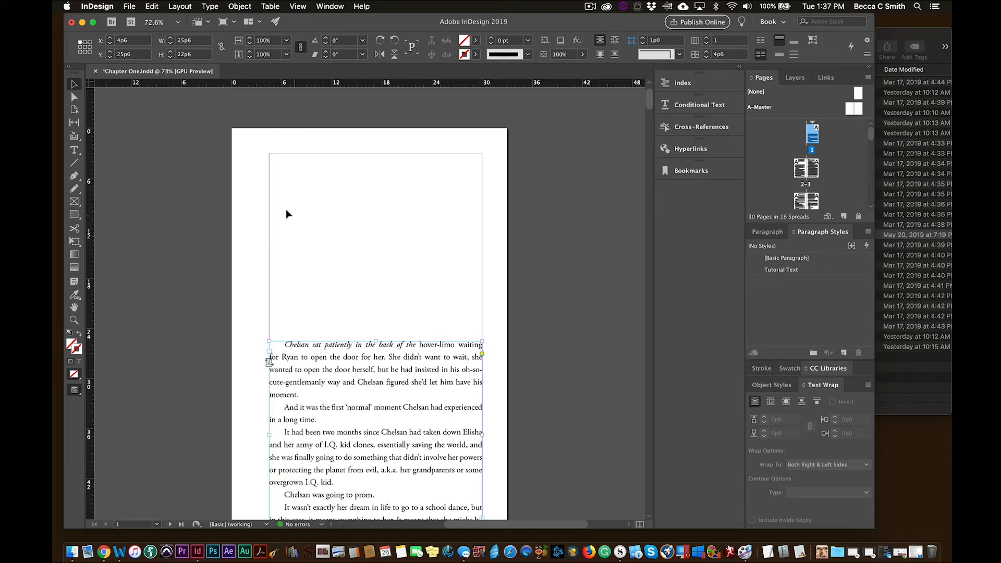
{"action": "left_click", "coordinate": [74, 151]}
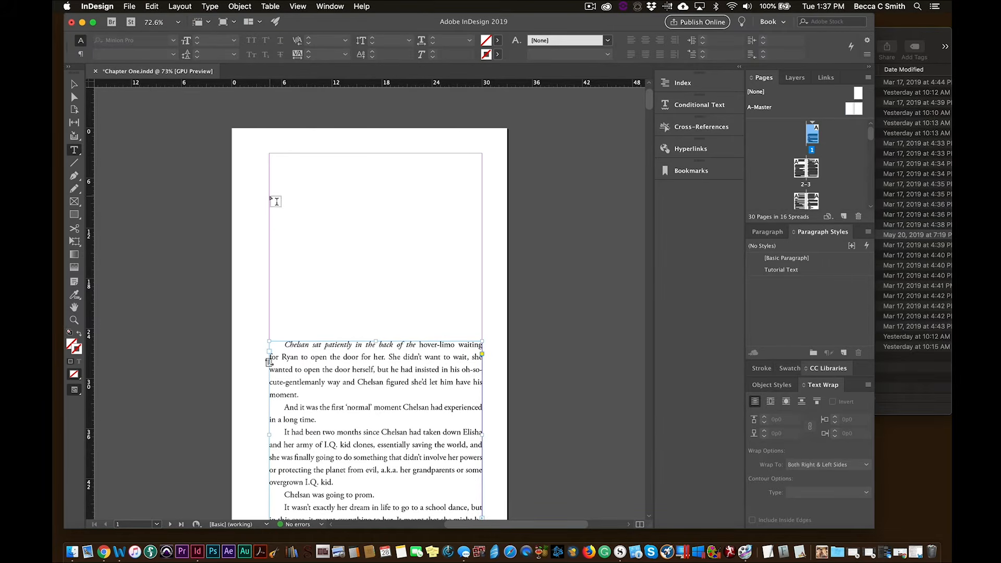
{"action": "left_click_drag", "start_coordinate": [269, 197], "coordinate": [481, 235]}
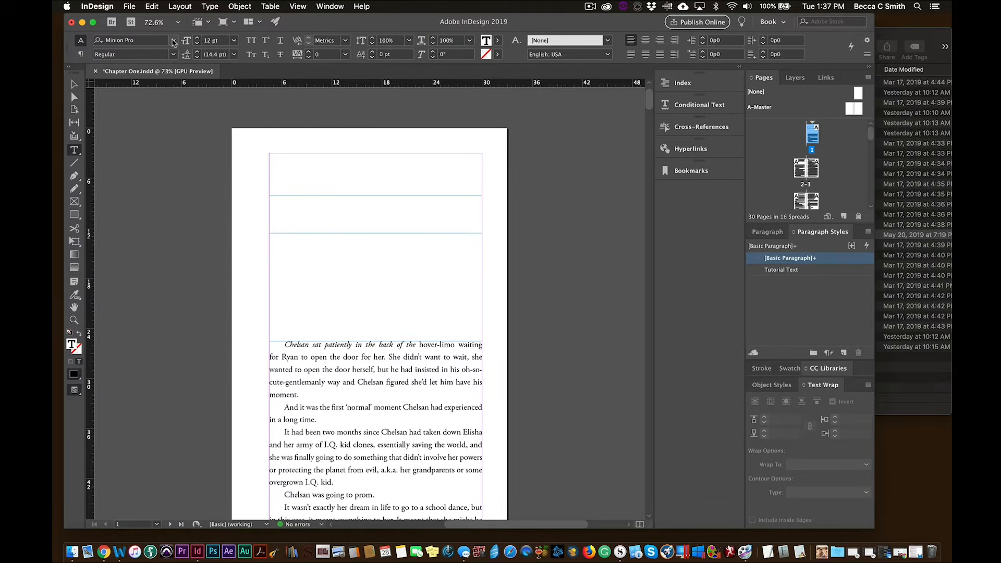
Step: Enter the heading CHAPTER ONE in the new text frame in 36 pt DIN Condensed Bold
{"action": "left_click", "coordinate": [174, 42]}
{"action": "left_click", "coordinate": [170, 90]}
{"action": "left_click", "coordinate": [233, 40]}
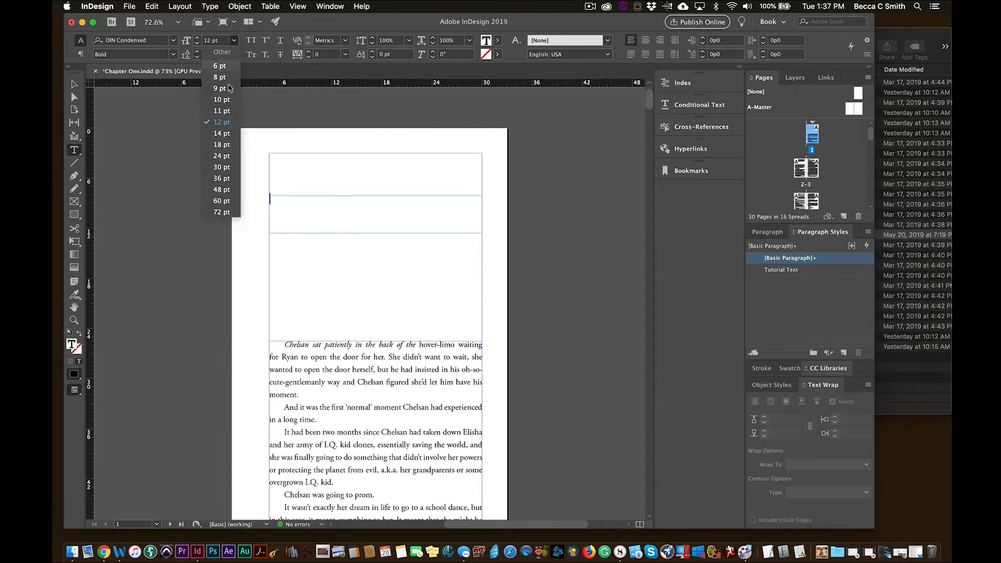
{"action": "left_click", "coordinate": [228, 183]}
{"action": "type", "text": "C"}
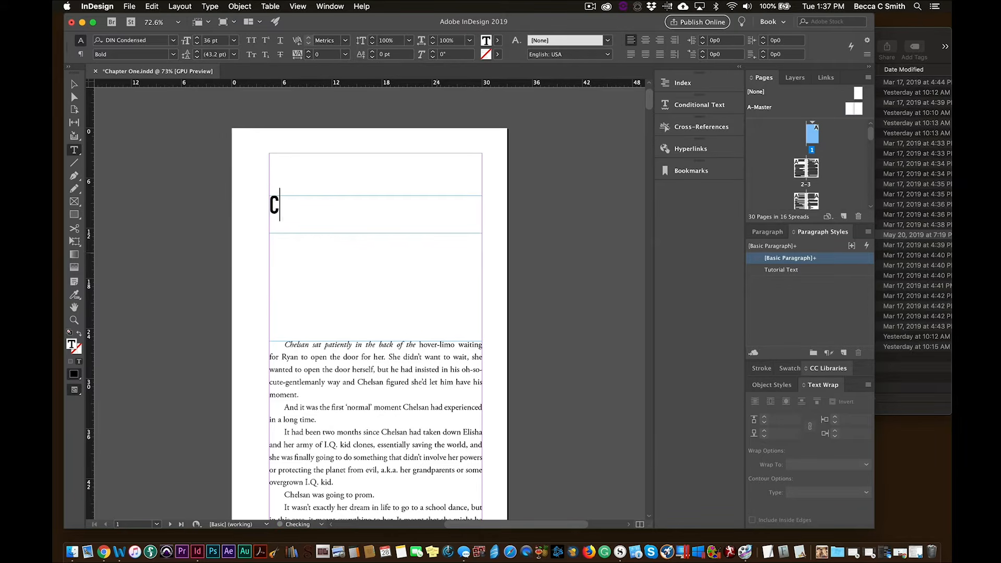
{"action": "type", "text": "HAPTER ONE"}
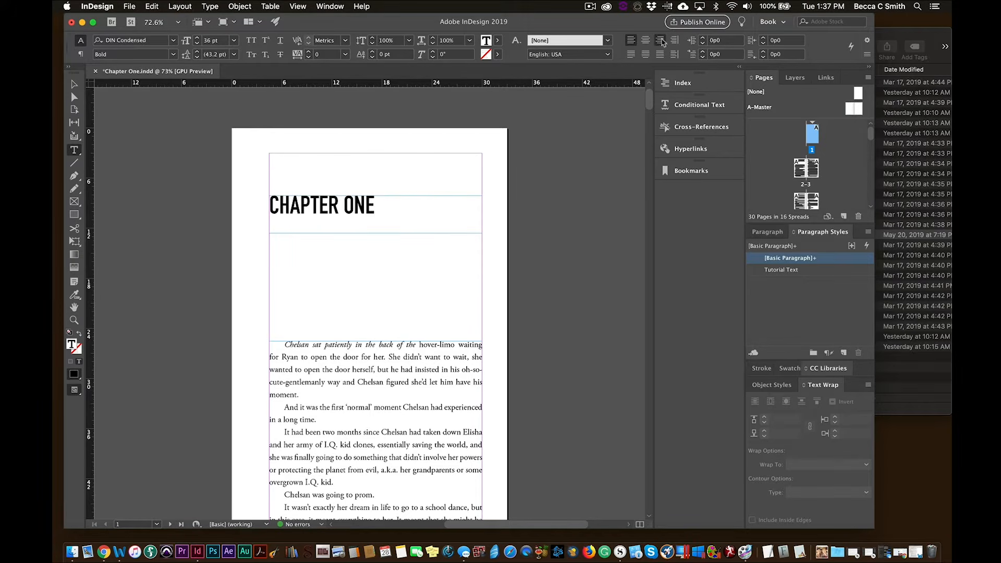
Step: Compare right, centred and left alignment for the CHAPTER ONE heading and settle on right alignment
{"action": "left_click", "coordinate": [661, 40]}
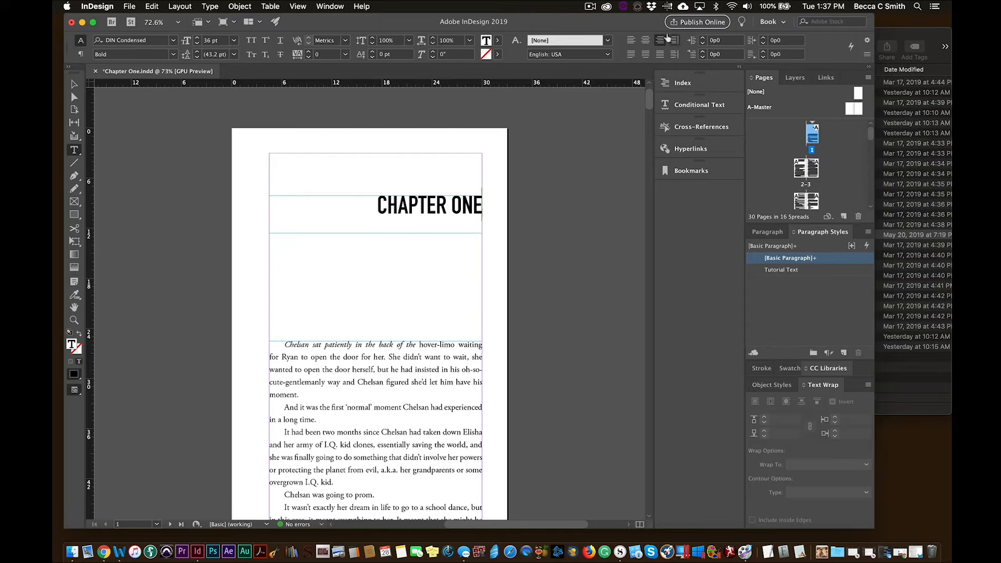
{"action": "left_click", "coordinate": [645, 41]}
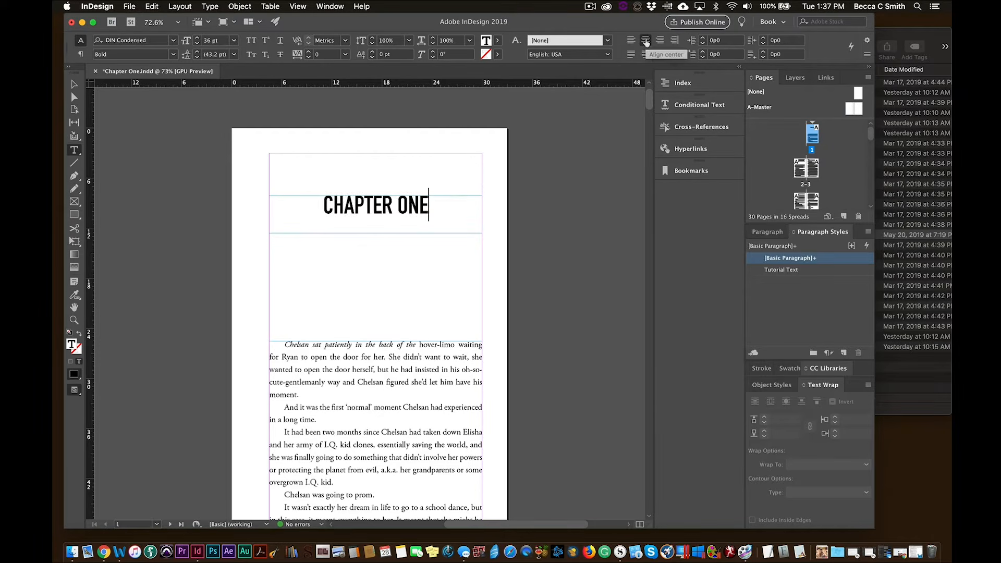
{"action": "left_click", "coordinate": [631, 41]}
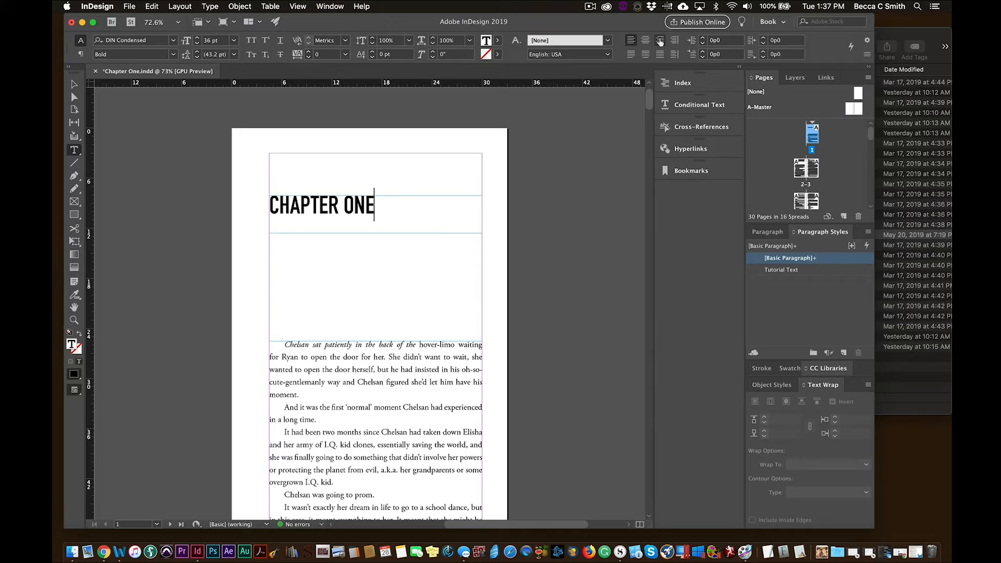
{"action": "left_click", "coordinate": [659, 41]}
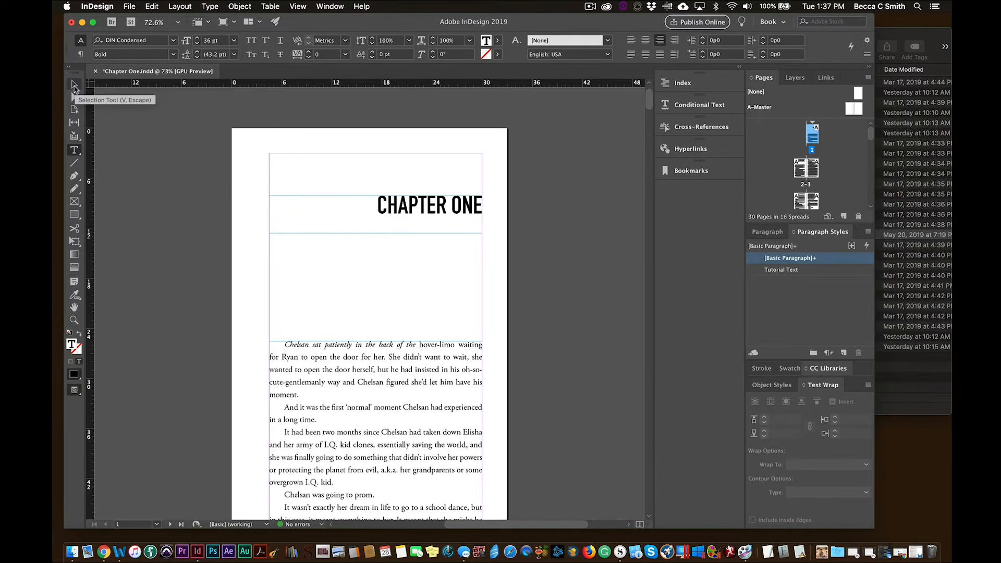
Step: Move the CHAPTER ONE frame down to about Y 14p1.2 and reduce its height to about 2p9.6
{"action": "left_click", "coordinate": [74, 86]}
{"action": "left_click_drag", "start_coordinate": [351, 221], "coordinate": [351, 263]}
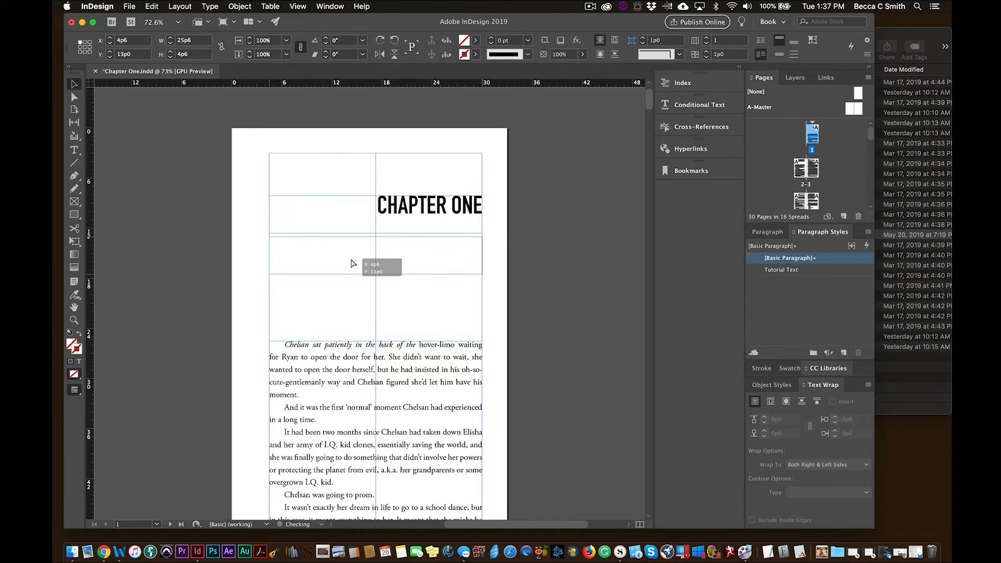
{"action": "left_click_drag", "start_coordinate": [352, 264], "coordinate": [376, 260]}
{"action": "left_click_drag", "start_coordinate": [354, 250], "coordinate": [354, 258]}
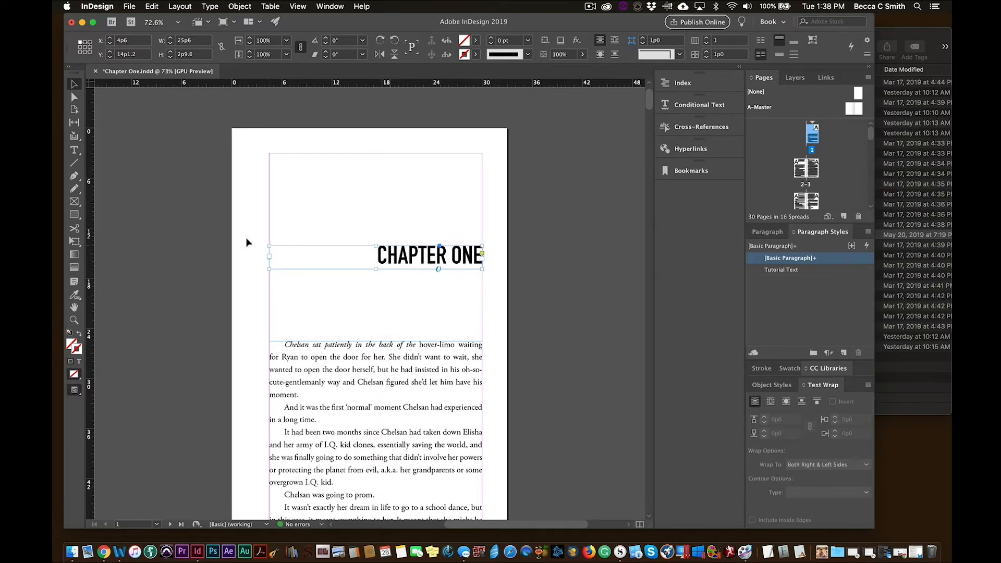
Step: Draw a margin-wide text frame below CHAPTER ONE and enter the story character's name in 24 pt DIN Condensed Bold, centred after trying right alignment
{"action": "left_click", "coordinate": [74, 149]}
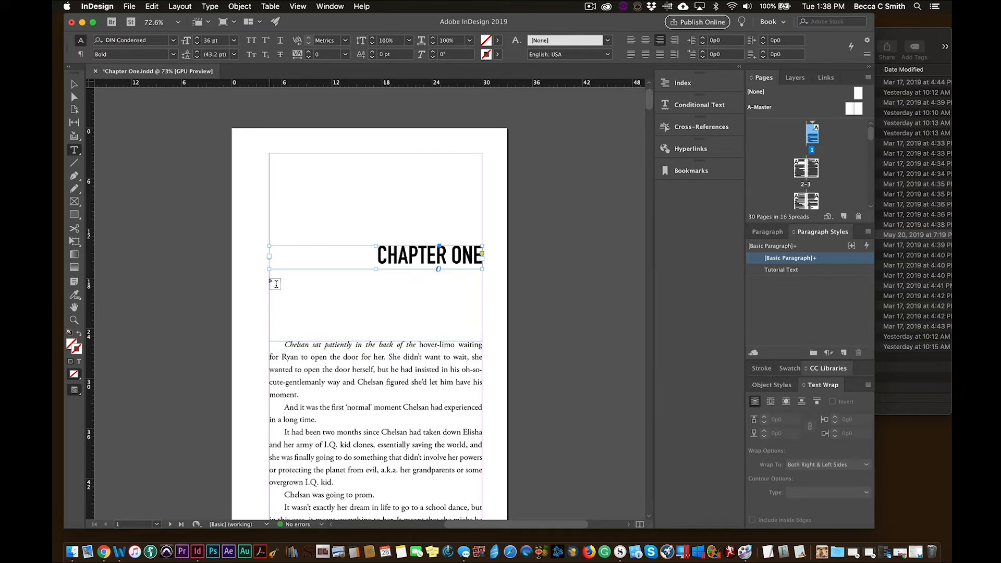
{"action": "left_click_drag", "start_coordinate": [269, 279], "coordinate": [482, 296]}
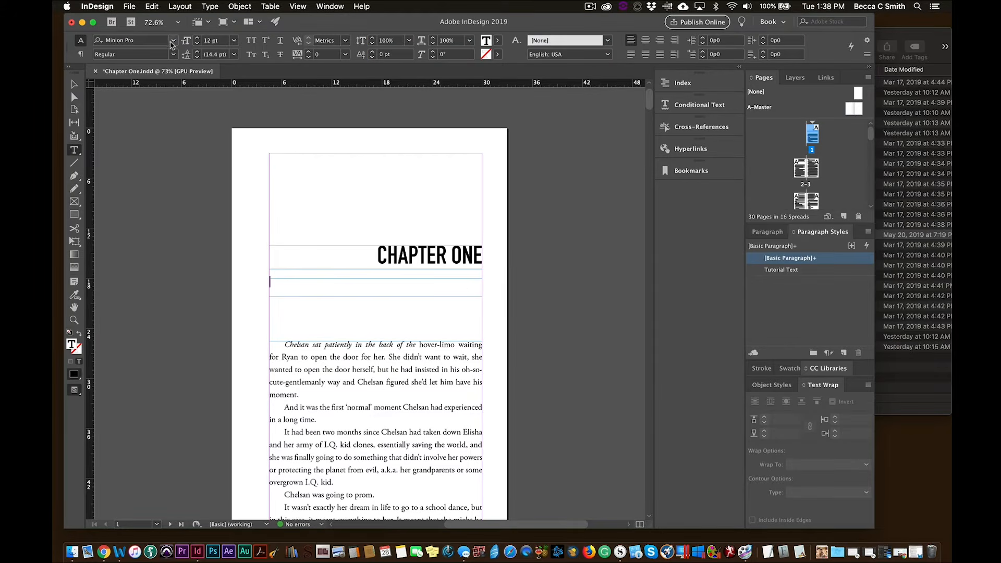
{"action": "left_click", "coordinate": [173, 42]}
{"action": "left_click", "coordinate": [125, 87]}
{"action": "left_click", "coordinate": [234, 41]}
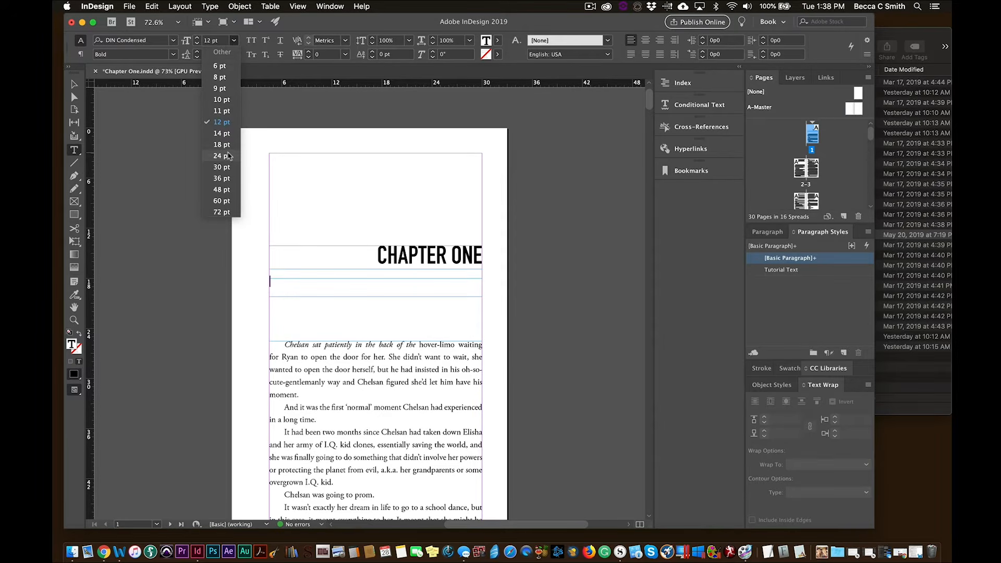
{"action": "left_click", "coordinate": [222, 156]}
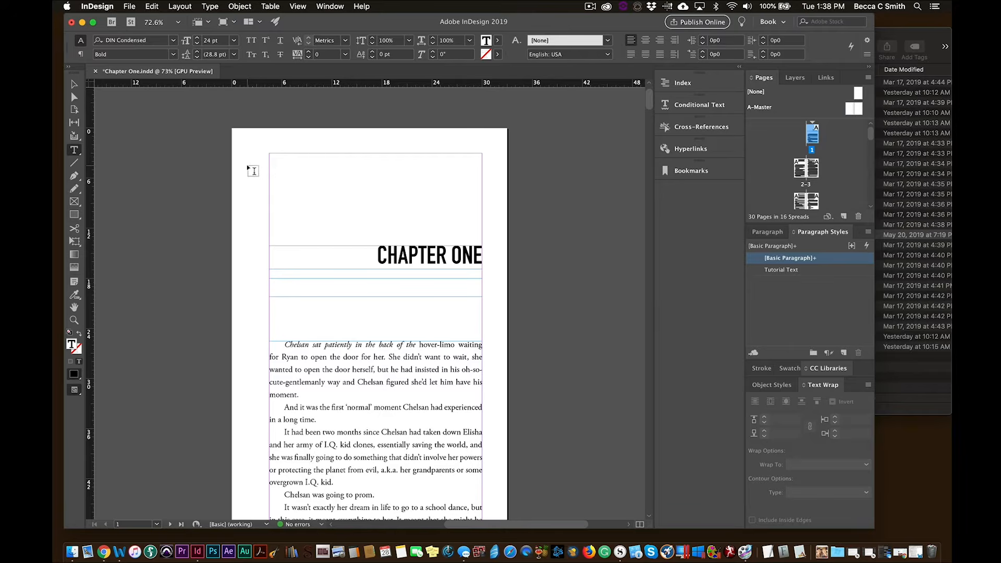
{"action": "type", "text": "Chelsan"}
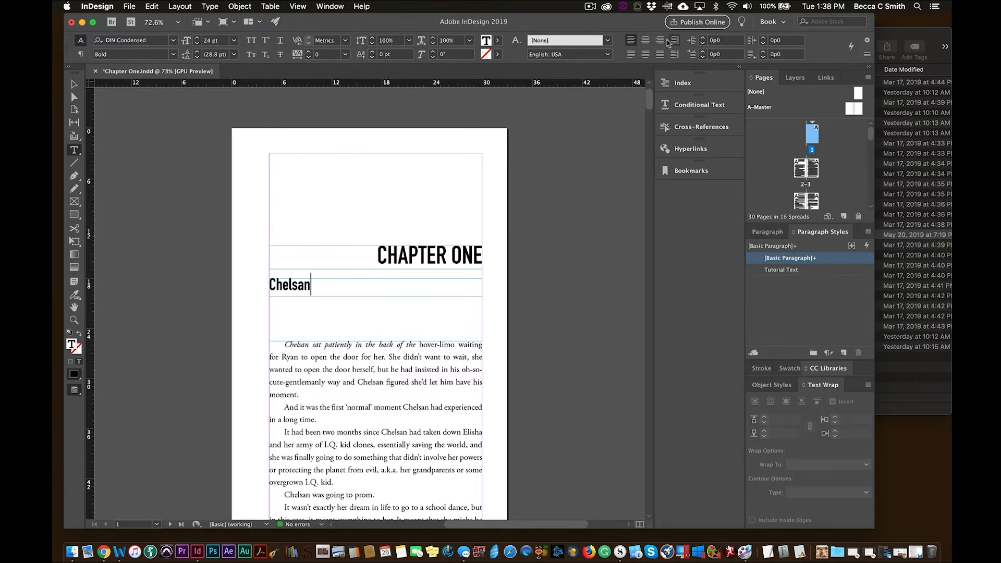
{"action": "left_click", "coordinate": [660, 40]}
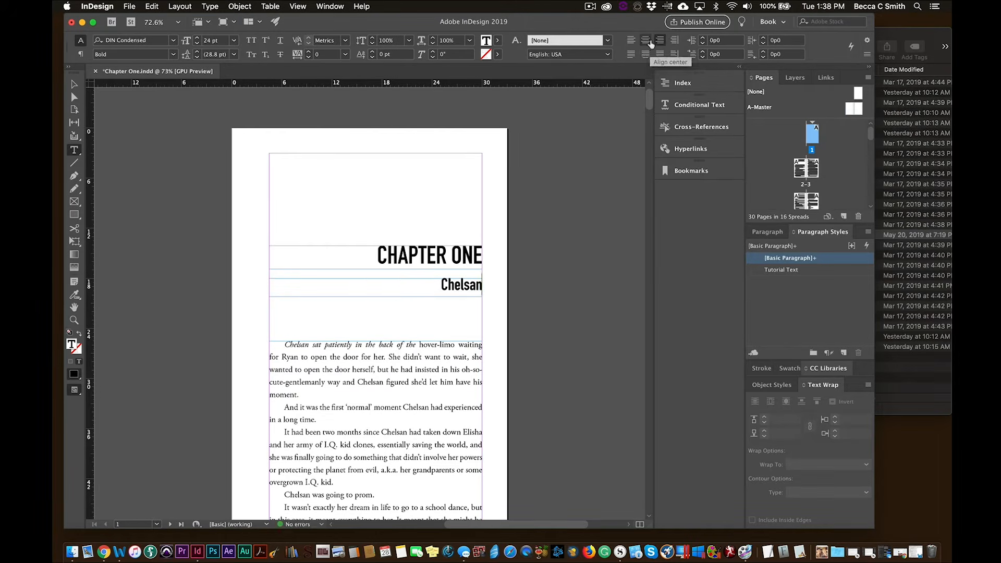
{"action": "left_click", "coordinate": [650, 44]}
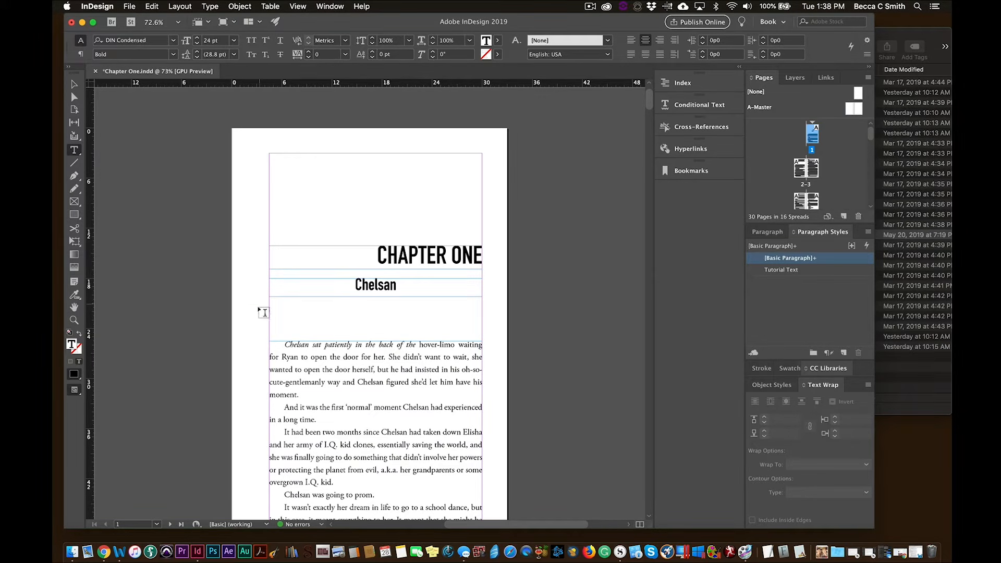
Step: Set the italic opening phrase of the chapter text to Regular, try converting it to UPPERCASE, and undo the case change
{"action": "left_click_drag", "start_coordinate": [415, 344], "coordinate": [279, 342]}
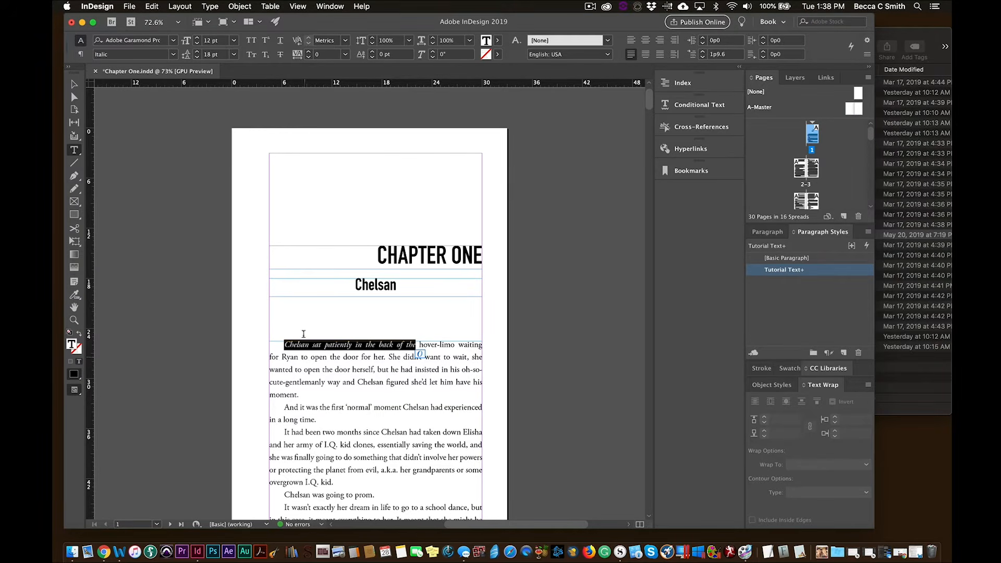
{"action": "left_click", "coordinate": [210, 6]}
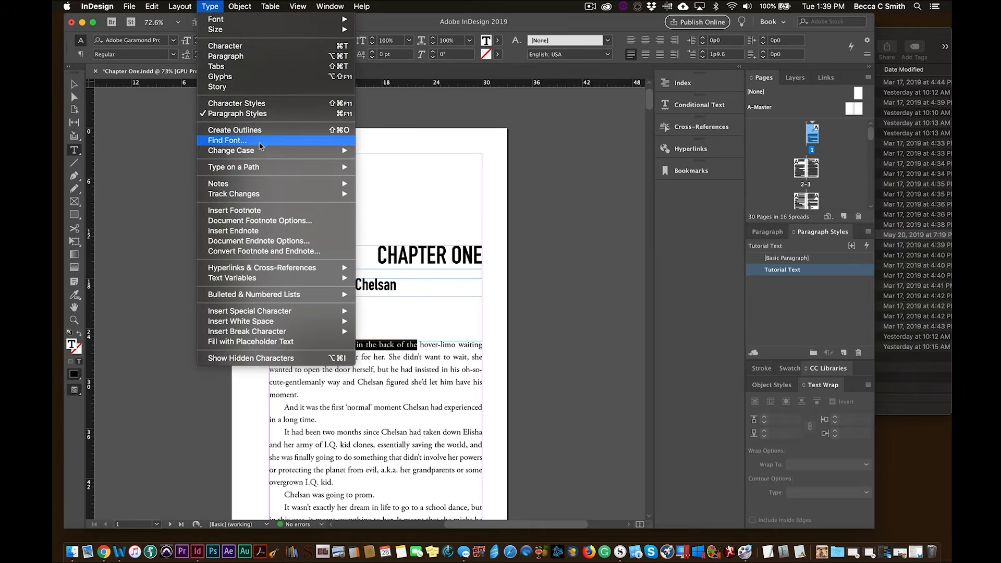
{"action": "mouse_move", "coordinate": [263, 153]}
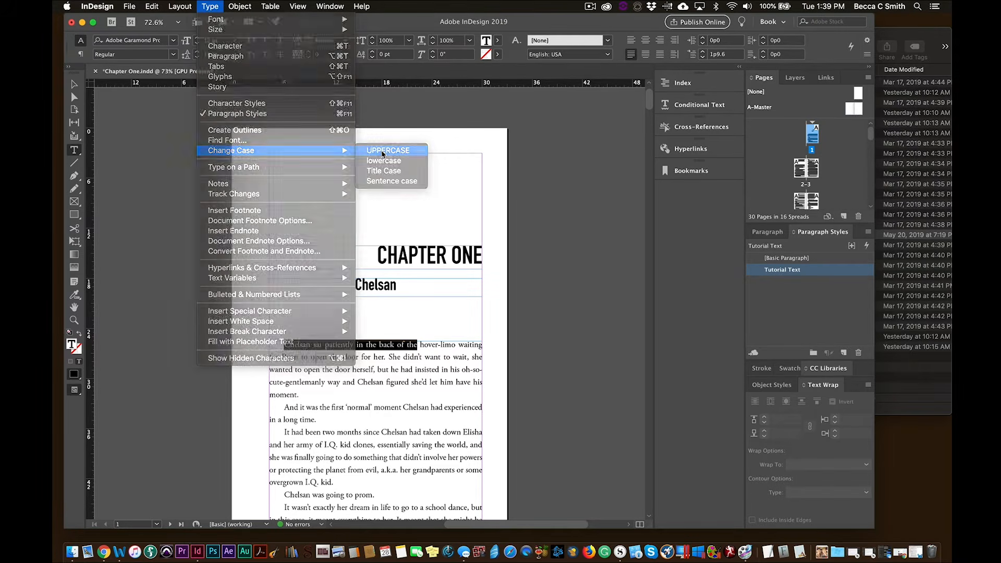
{"action": "left_click", "coordinate": [386, 151]}
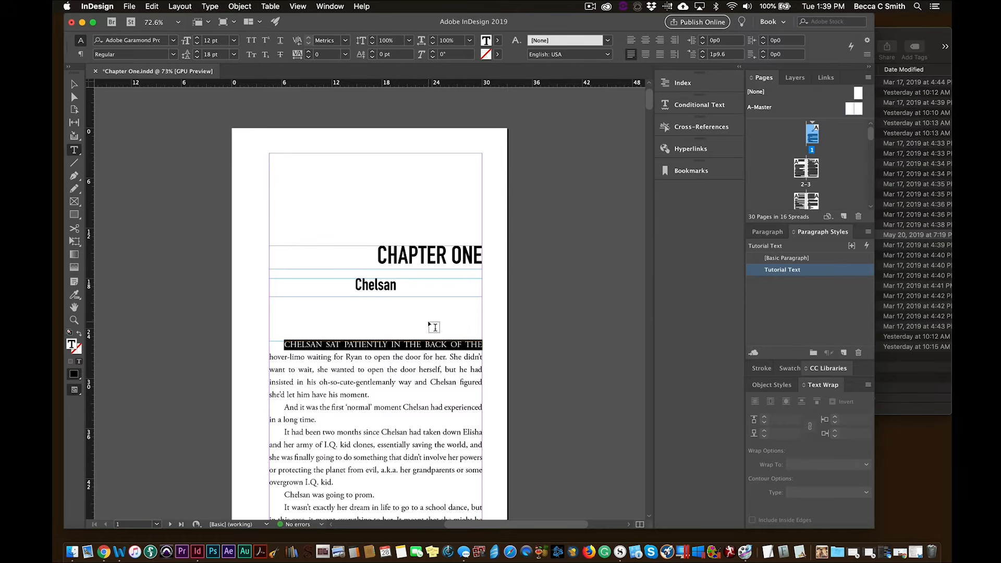
{"action": "key", "text": "super+z"}
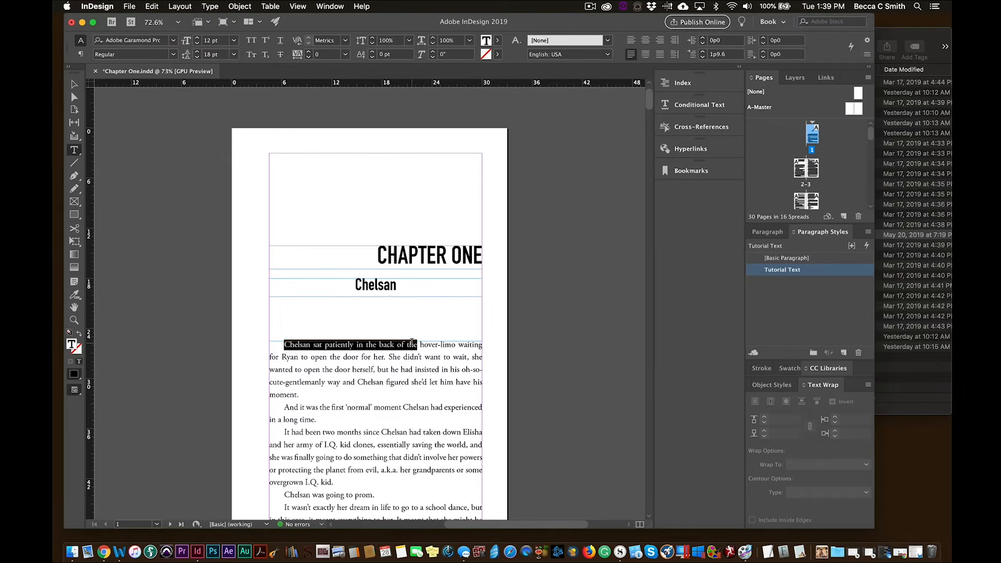
{"action": "key", "text": "Escape"}
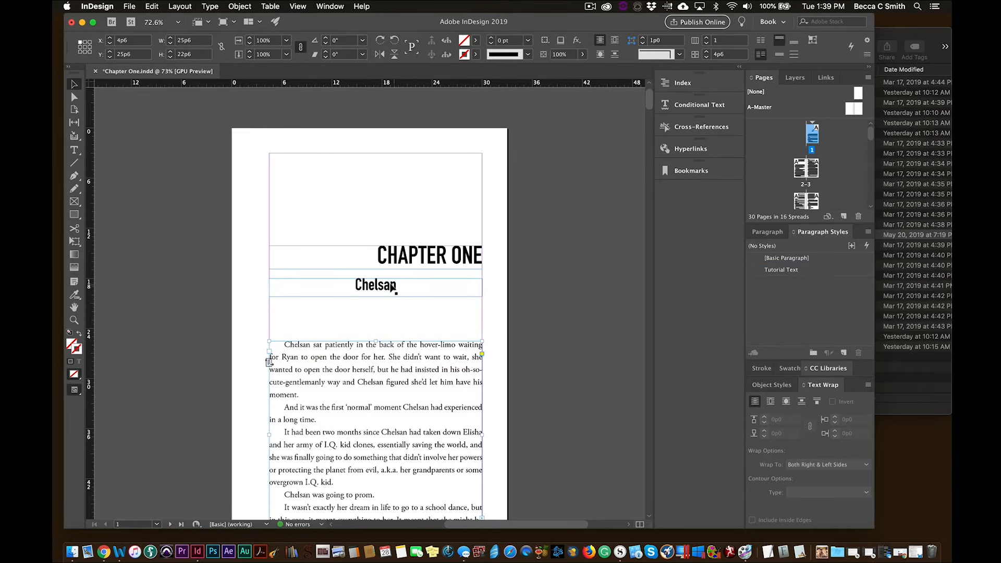
Step: Right-align the character's name beneath the CHAPTER ONE heading
{"action": "double_click", "coordinate": [390, 284]}
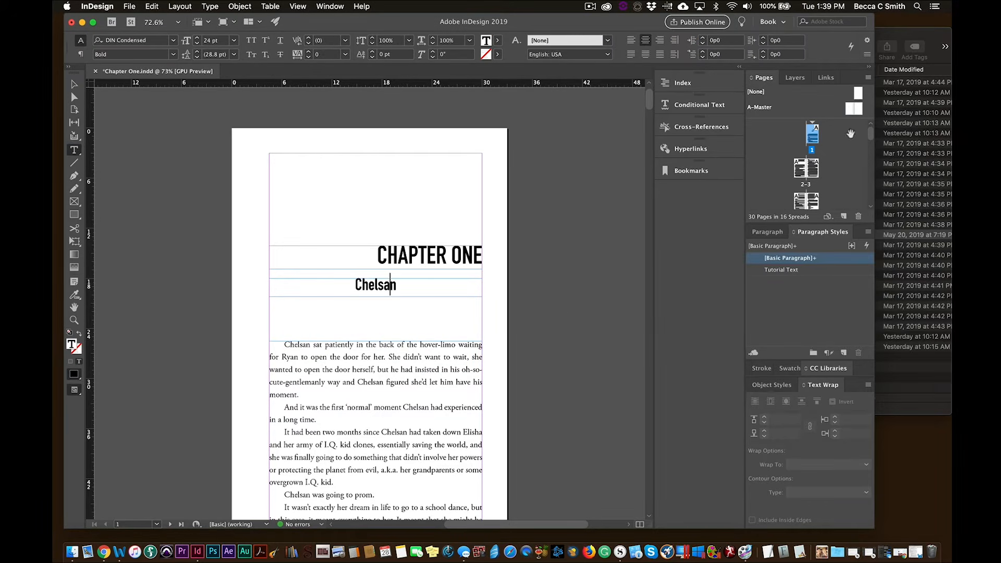
{"action": "left_click", "coordinate": [660, 41]}
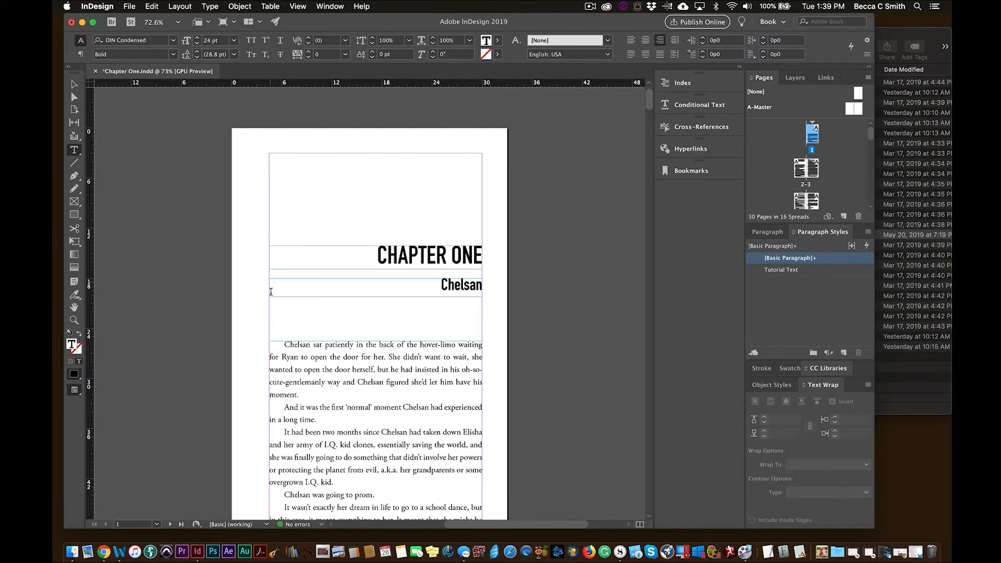
Step: Draw a margin-wide text frame below the character's name and enter Wednesday in 12 pt DIN Condensed, right-aligned
{"action": "left_click_drag", "start_coordinate": [270, 302], "coordinate": [477, 319]}
{"action": "left_click_drag", "start_coordinate": [477, 318], "coordinate": [482, 319]}
{"action": "left_click", "coordinate": [173, 40]}
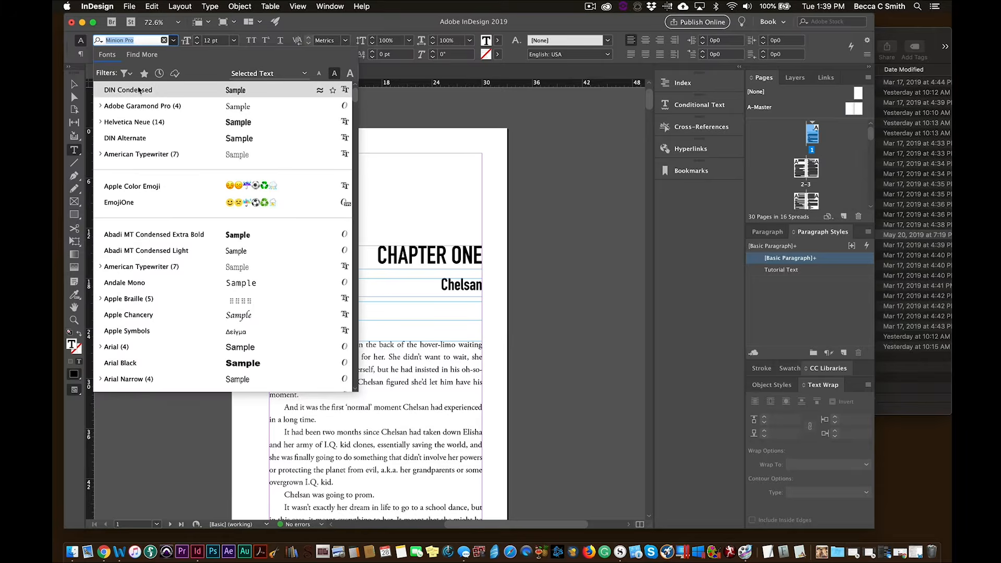
{"action": "left_click", "coordinate": [138, 89]}
{"action": "type", "text": "Wednesday"}
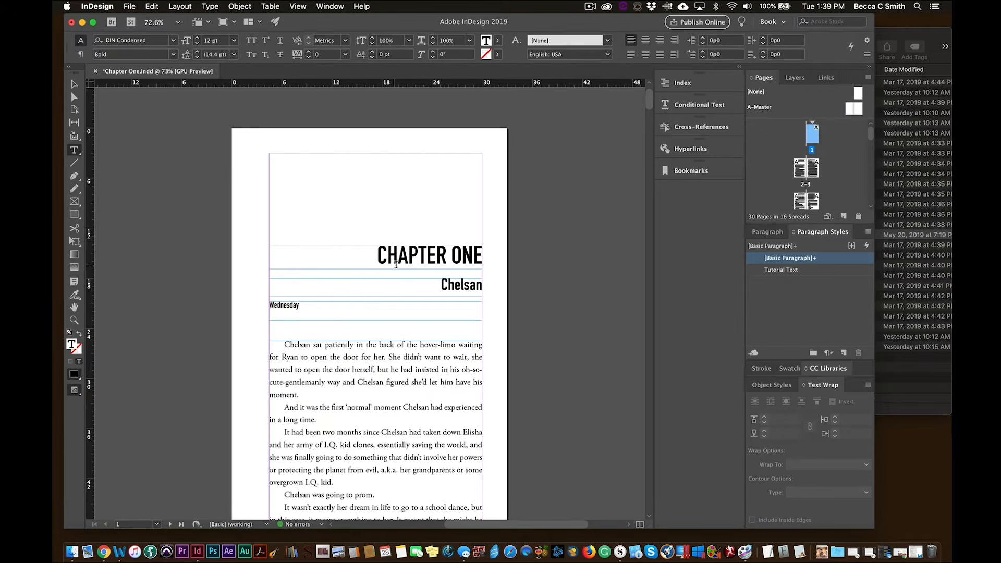
{"action": "left_click", "coordinate": [661, 41]}
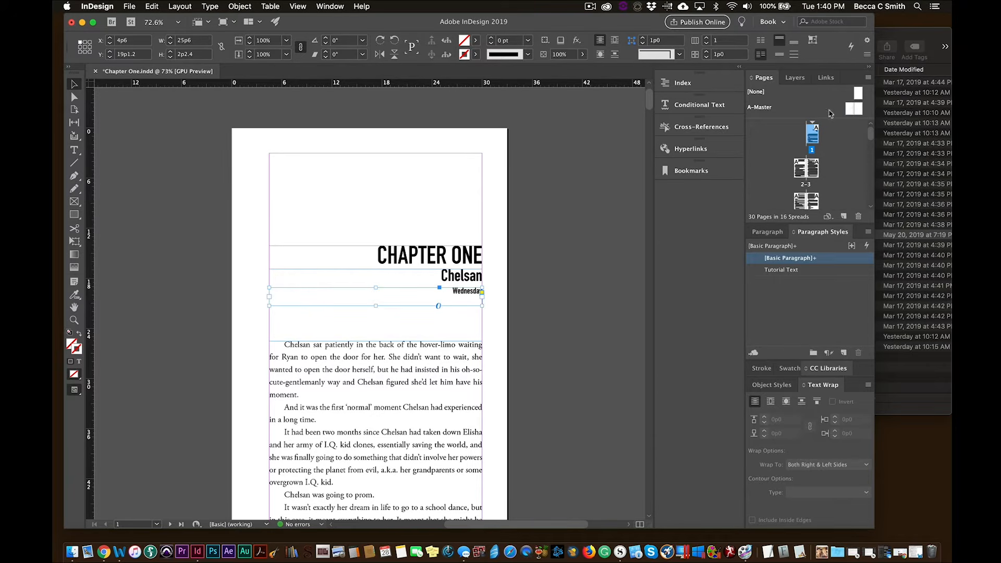
Step: Open the left page of A-Master and draw a shallow page-wide text frame just below the bottom margin
{"action": "double_click", "coordinate": [850, 110]}
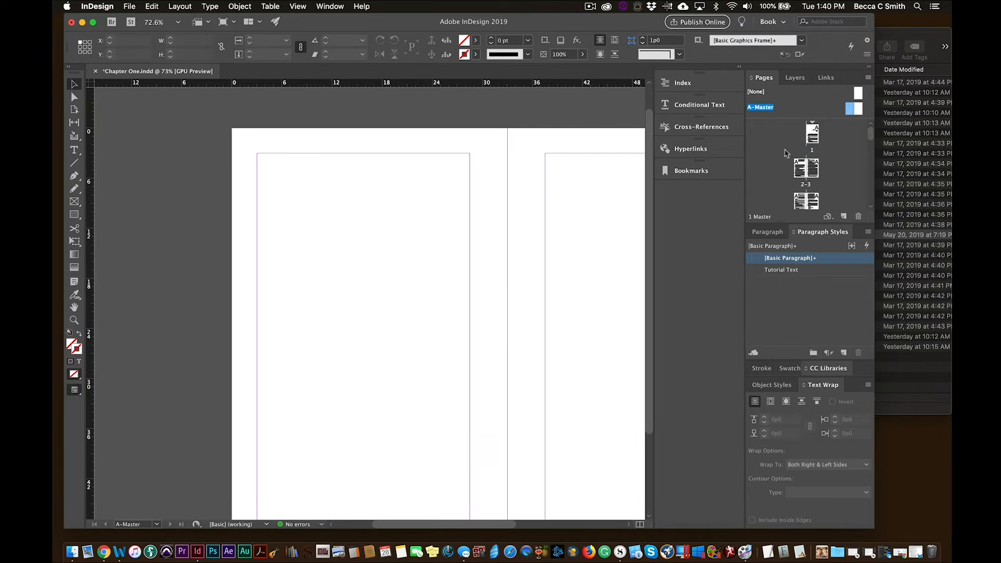
{"action": "scroll", "coordinate": [543, 374], "scroll_direction": "down", "scroll_amount": 4}
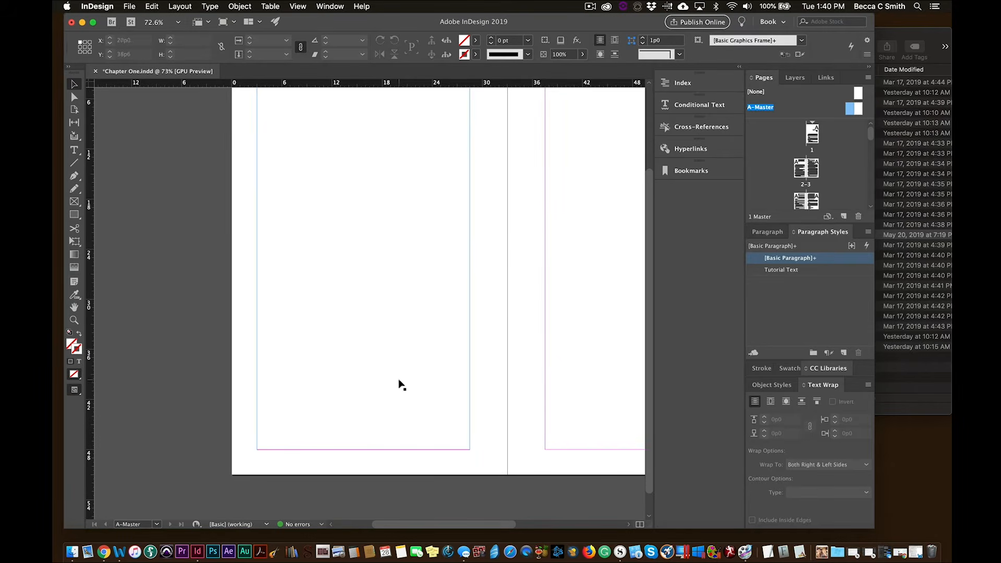
{"action": "left_click", "coordinate": [75, 151]}
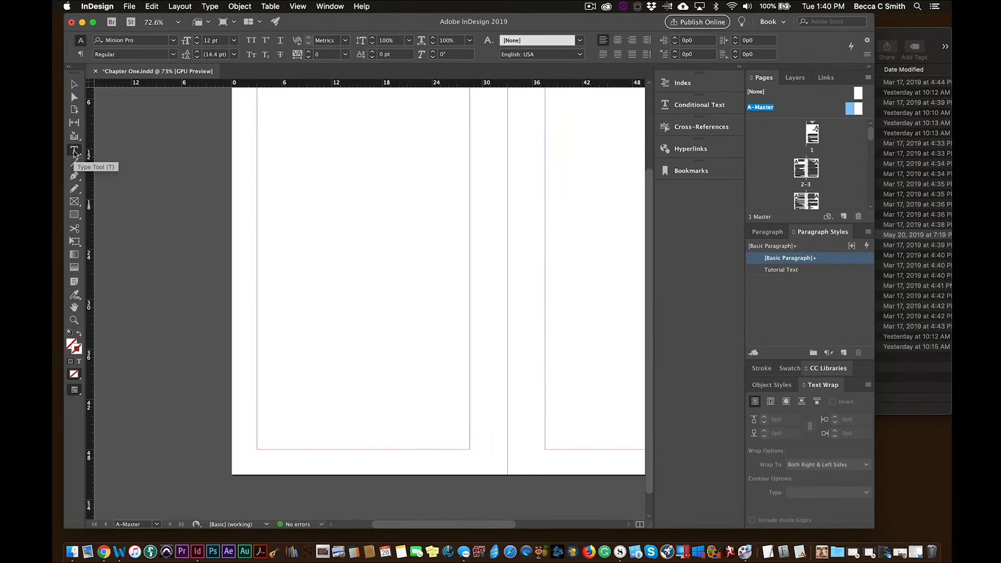
{"action": "left_click_drag", "start_coordinate": [233, 449], "coordinate": [507, 463]}
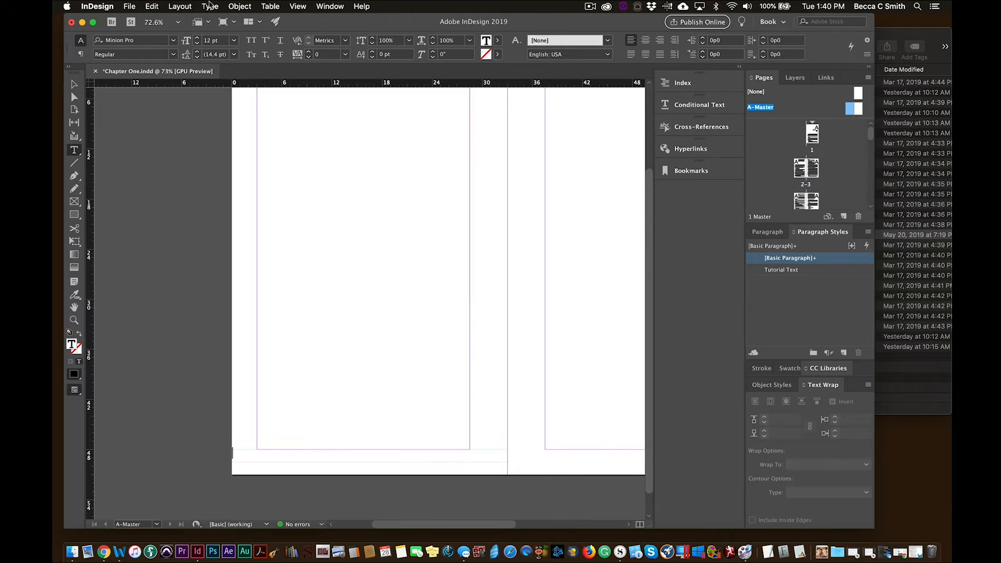
Step: Insert a Current Page Number marker in the left master page's footer frame and centre it
{"action": "left_click", "coordinate": [210, 6]}
{"action": "mouse_move", "coordinate": [318, 313]}
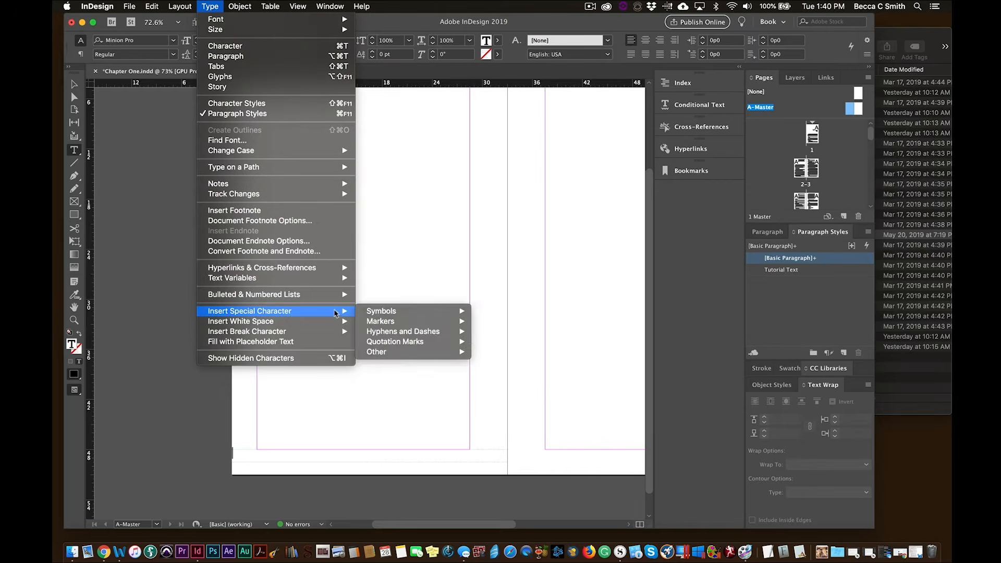
{"action": "mouse_move", "coordinate": [392, 323]}
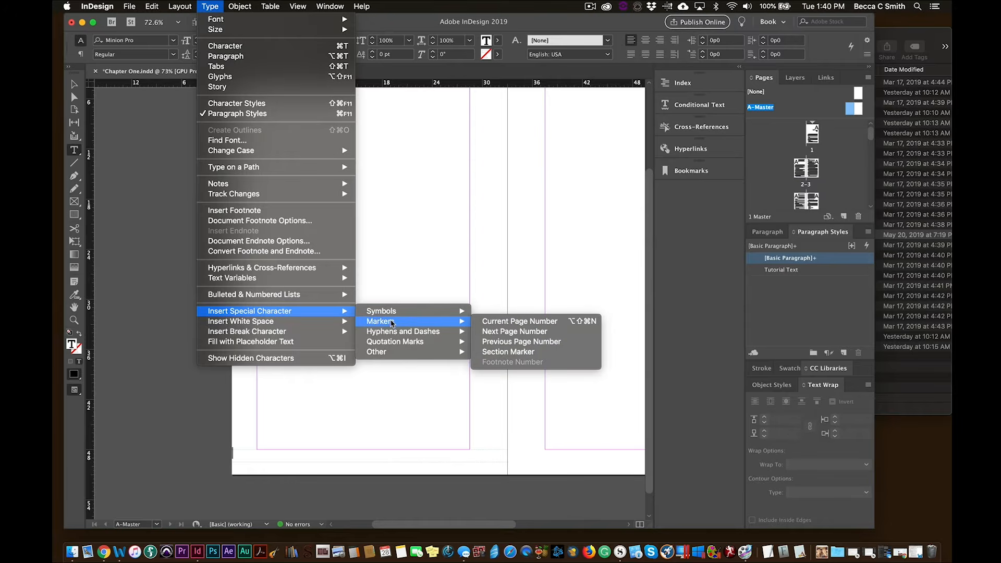
{"action": "left_click", "coordinate": [490, 321]}
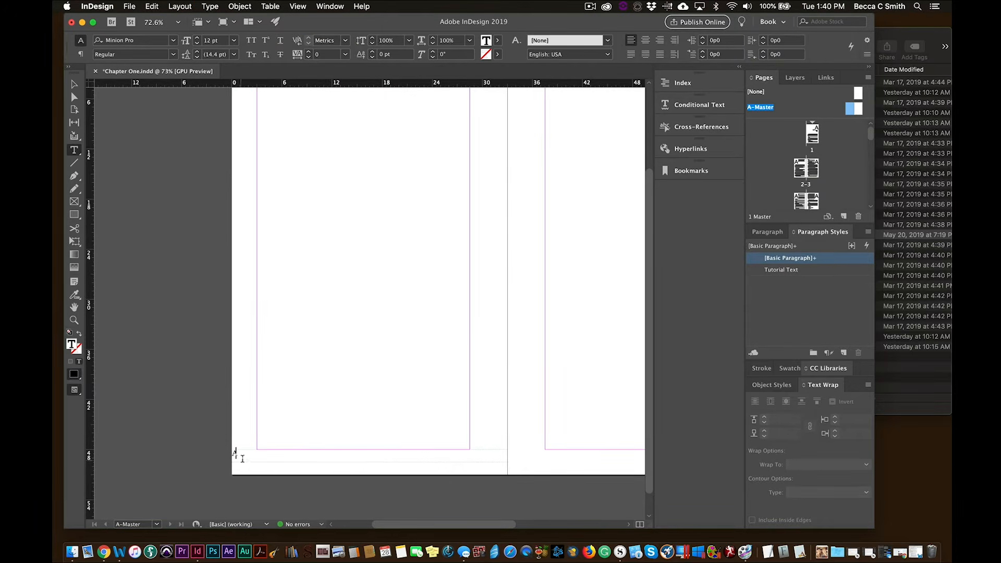
{"action": "left_click", "coordinate": [647, 40]}
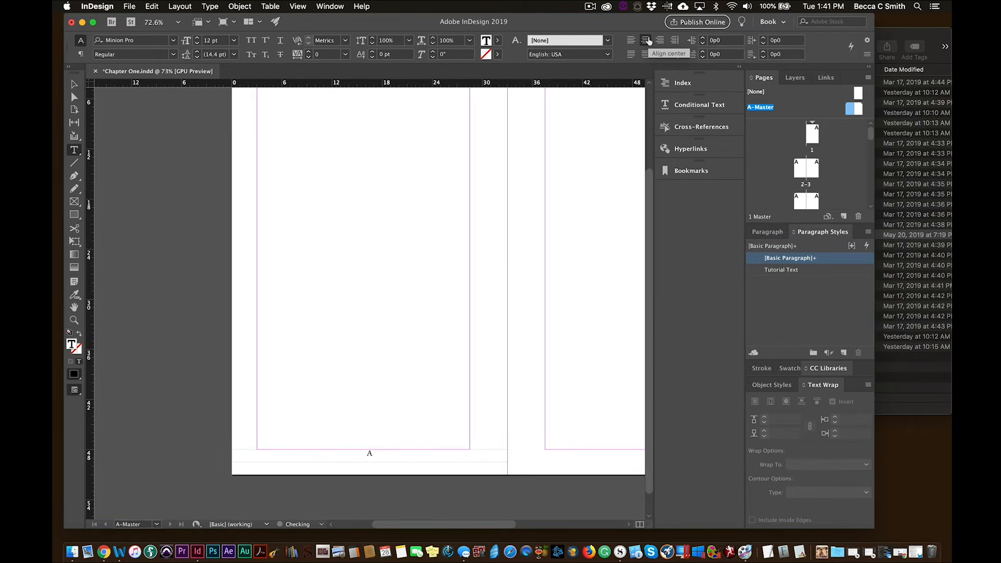
Step: Paste a copy of the left master page's page-number frame and place it just below the right page's bottom margin at X 33p0, Y 48p0
{"action": "key", "text": "Escape"}
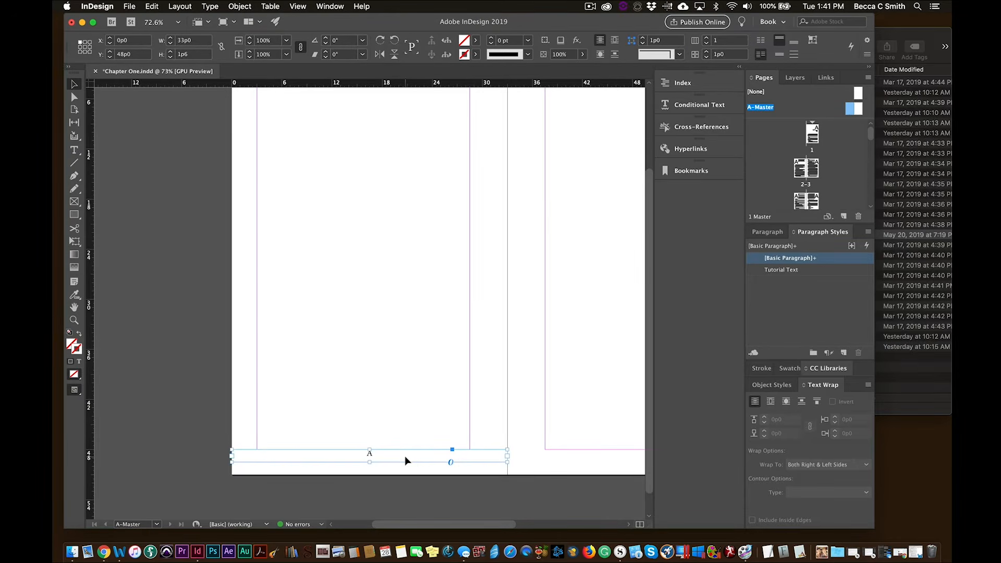
{"action": "key", "text": "super+v"}
{"action": "scroll", "coordinate": [401, 311], "scroll_direction": "right", "scroll_amount": 5}
{"action": "left_click_drag", "start_coordinate": [222, 301], "coordinate": [499, 457]}
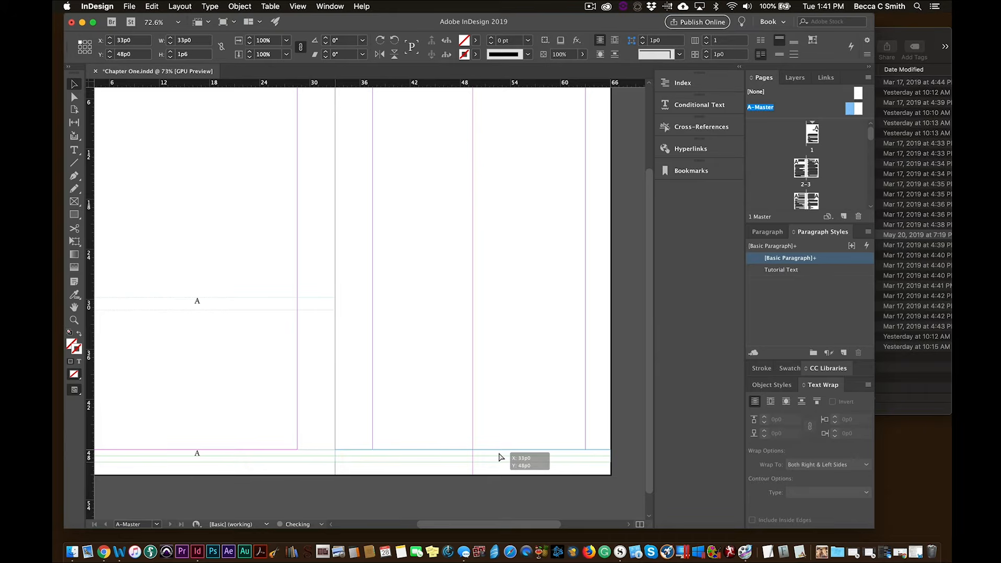
{"action": "left_click_drag", "start_coordinate": [499, 457], "coordinate": [500, 457]}
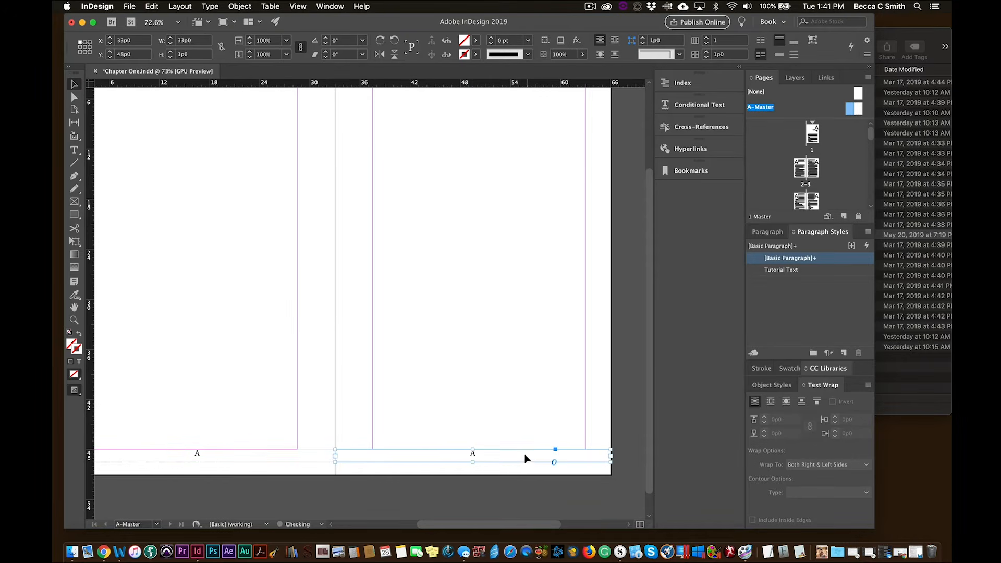
Step: Draw a page-wide header text frame above the left master page's top margin and enter Atlas Rising, centred
{"action": "scroll", "coordinate": [364, 411], "scroll_direction": "left", "scroll_amount": 3}
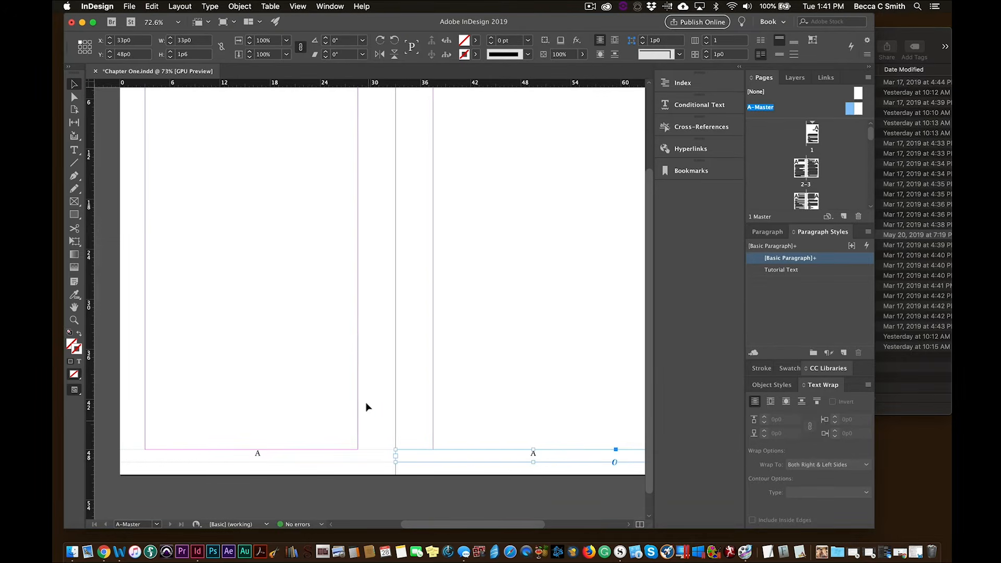
{"action": "scroll", "coordinate": [365, 412], "scroll_direction": "up", "scroll_amount": 5}
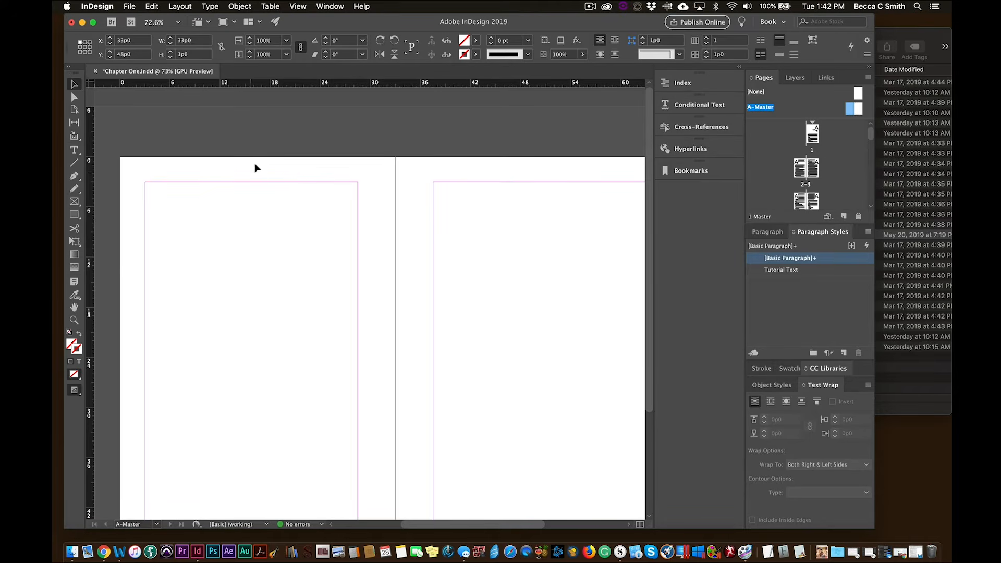
{"action": "key", "text": "t"}
{"action": "left_click_drag", "start_coordinate": [121, 157], "coordinate": [394, 177]}
{"action": "type", "text": "Atlas Rising"}
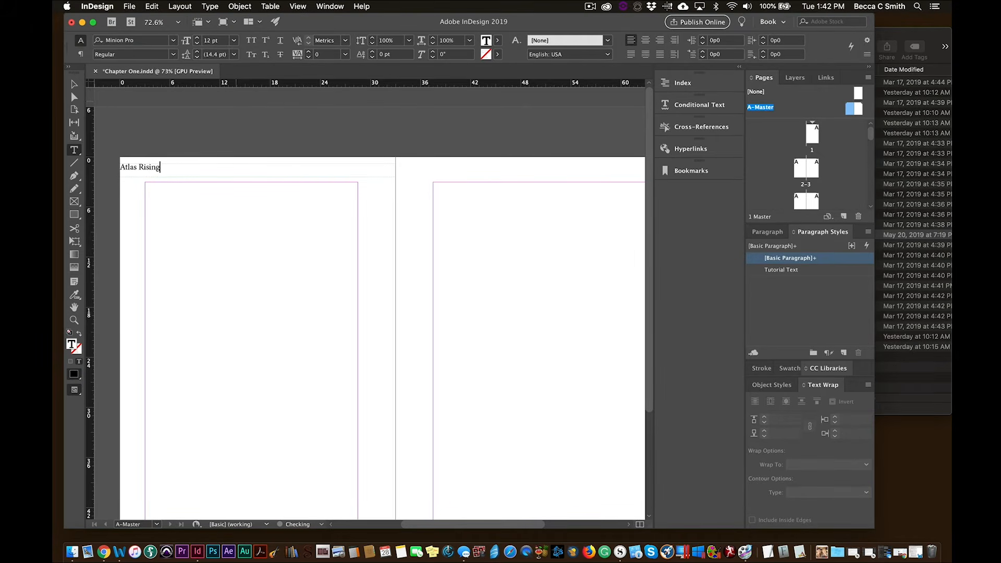
{"action": "left_click", "coordinate": [645, 41]}
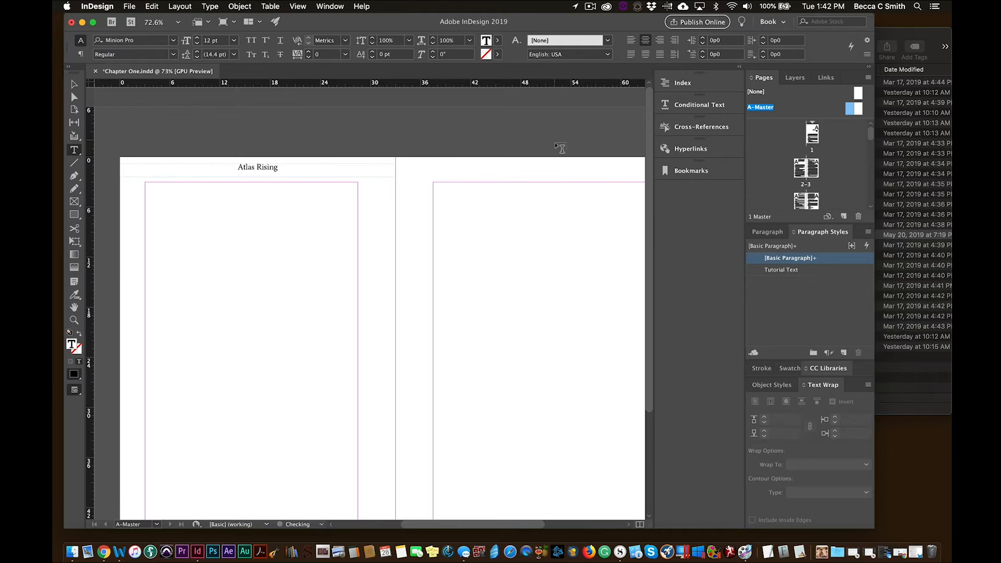
Step: Draw a page-wide text frame near the top of the right master page and enter the author's name, centred
{"action": "left_click", "coordinate": [74, 150]}
{"action": "scroll", "coordinate": [364, 148], "scroll_direction": "right", "scroll_amount": 3}
{"action": "left_click_drag", "start_coordinate": [323, 186], "coordinate": [599, 201]}
{"action": "type", "text": "Becca"}
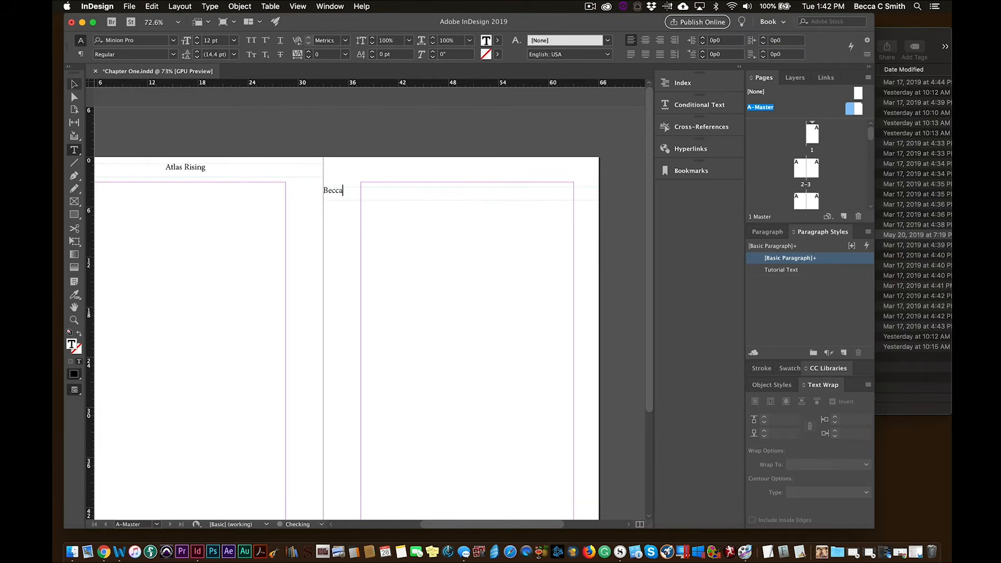
{"action": "type", "text": " C. Smith"}
{"action": "key", "text": "super+shift+c"}
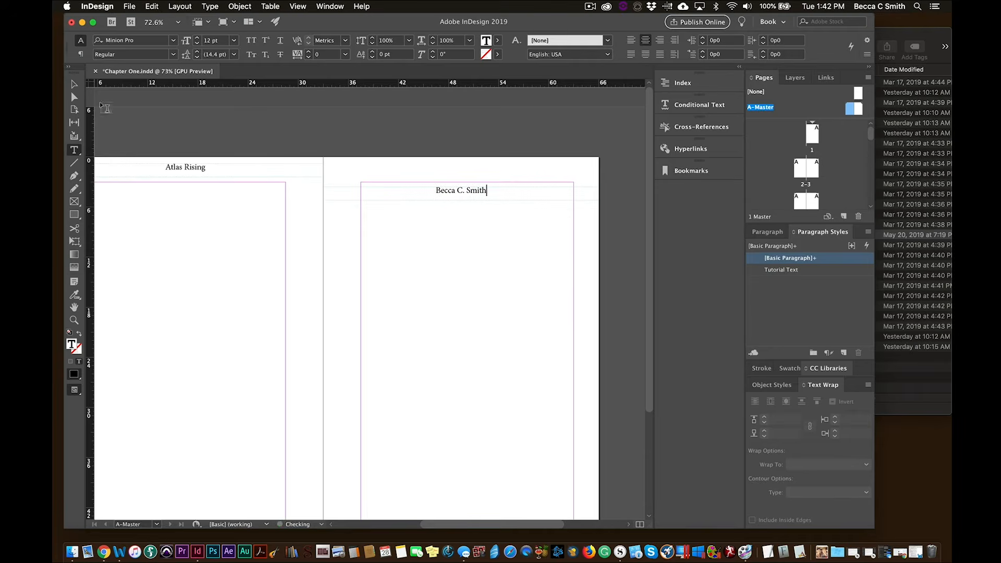
Step: Move the author's name frame above the right page's top margin, level with the Atlas Rising header
{"action": "left_click", "coordinate": [73, 85]}
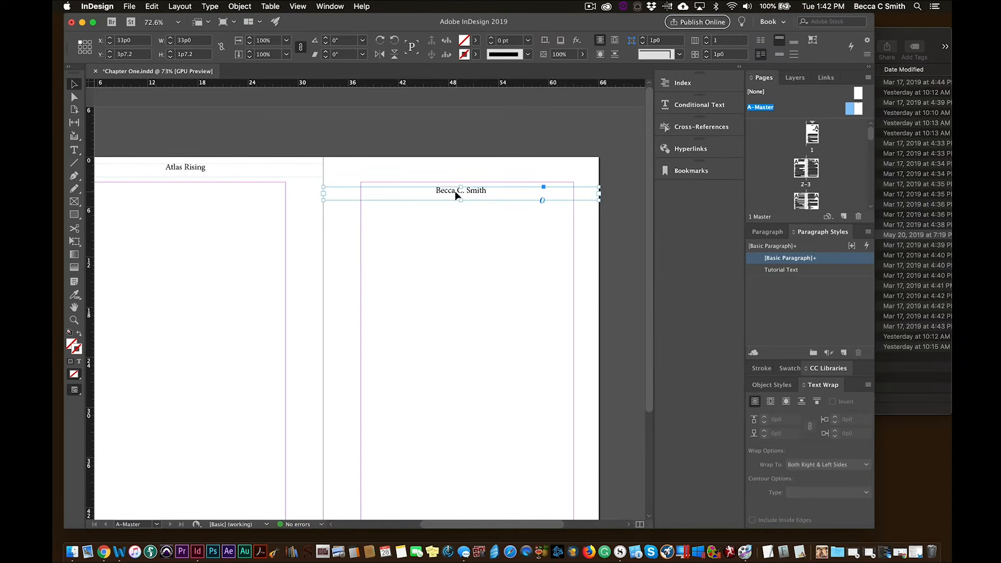
{"action": "left_click_drag", "start_coordinate": [455, 190], "coordinate": [455, 175]}
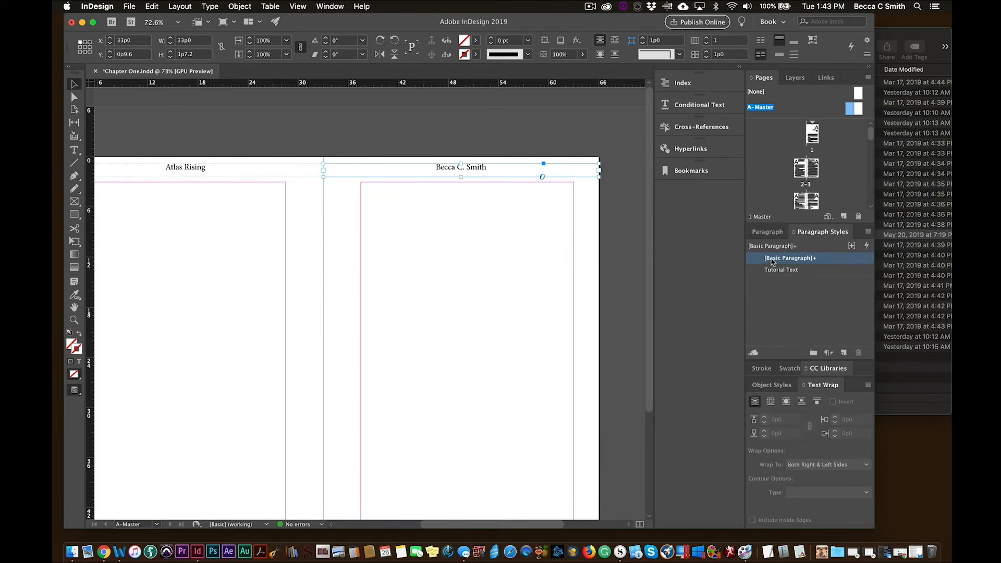
{"action": "left_click_drag", "start_coordinate": [652, 260], "coordinate": [681, 373]}
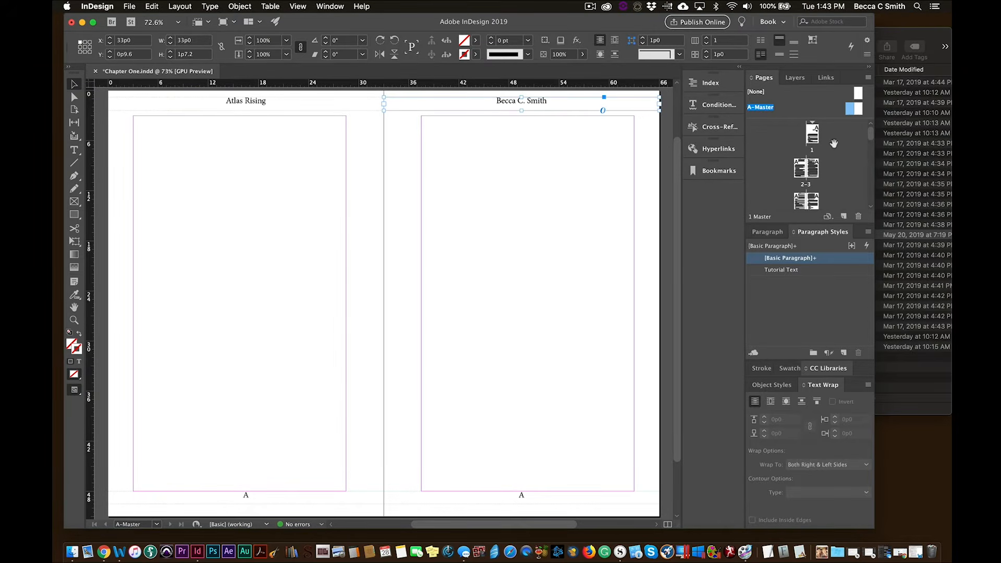
Step: Open page 1 and examine how the master headers and page numbers appear on it and on pages 2-3
{"action": "double_click", "coordinate": [812, 138]}
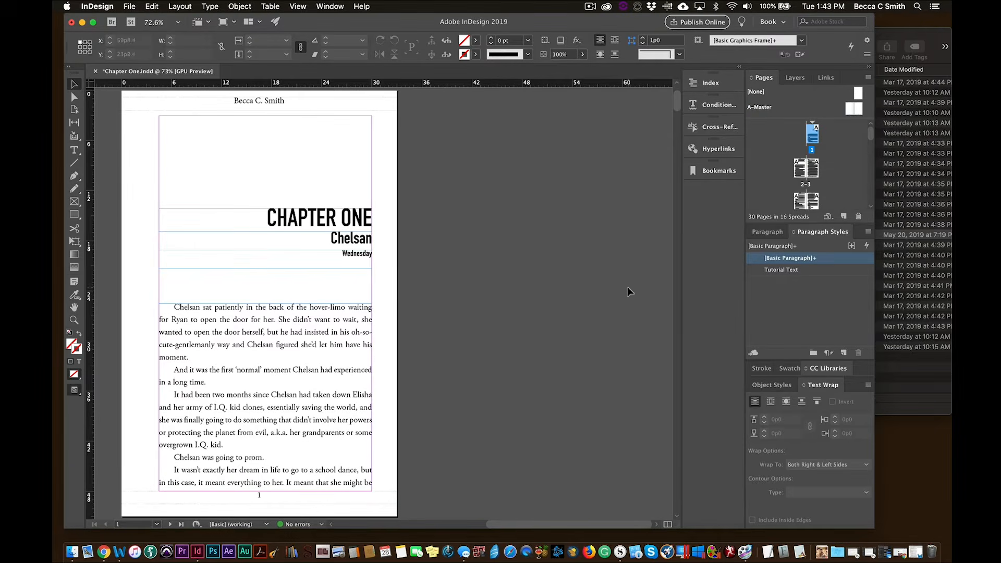
{"action": "scroll", "coordinate": [358, 365], "scroll_direction": "down", "scroll_amount": 10}
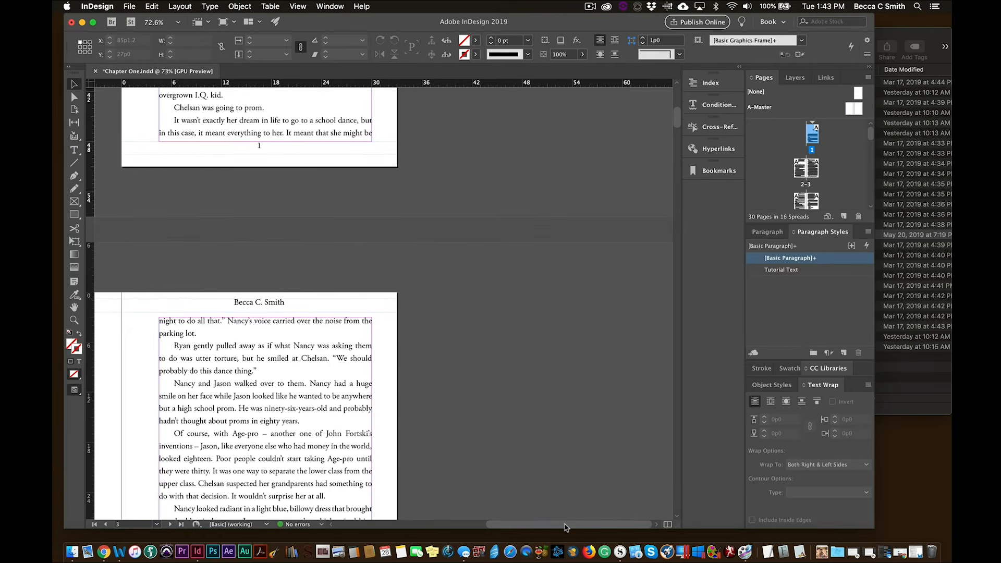
{"action": "scroll", "coordinate": [471, 427], "scroll_direction": "down", "scroll_amount": 5}
{"action": "scroll", "coordinate": [470, 427], "scroll_direction": "left", "scroll_amount": 3}
{"action": "scroll", "coordinate": [471, 426], "scroll_direction": "up", "scroll_amount": 5}
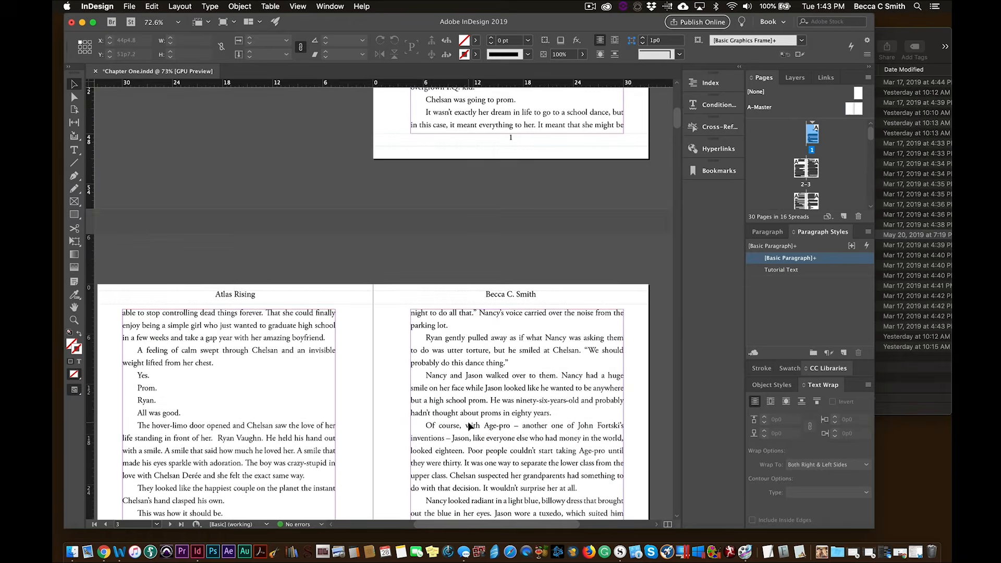
{"action": "scroll", "coordinate": [469, 427], "scroll_direction": "up", "scroll_amount": 9}
{"action": "scroll", "coordinate": [468, 422], "scroll_direction": "up", "scroll_amount": 1}
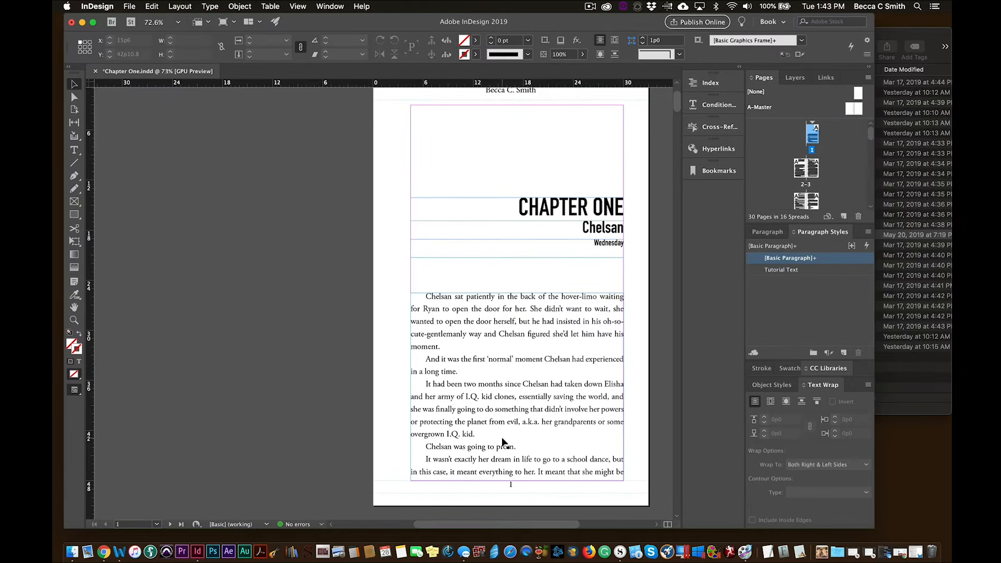
{"action": "scroll", "coordinate": [509, 449], "scroll_direction": "down", "scroll_amount": 1}
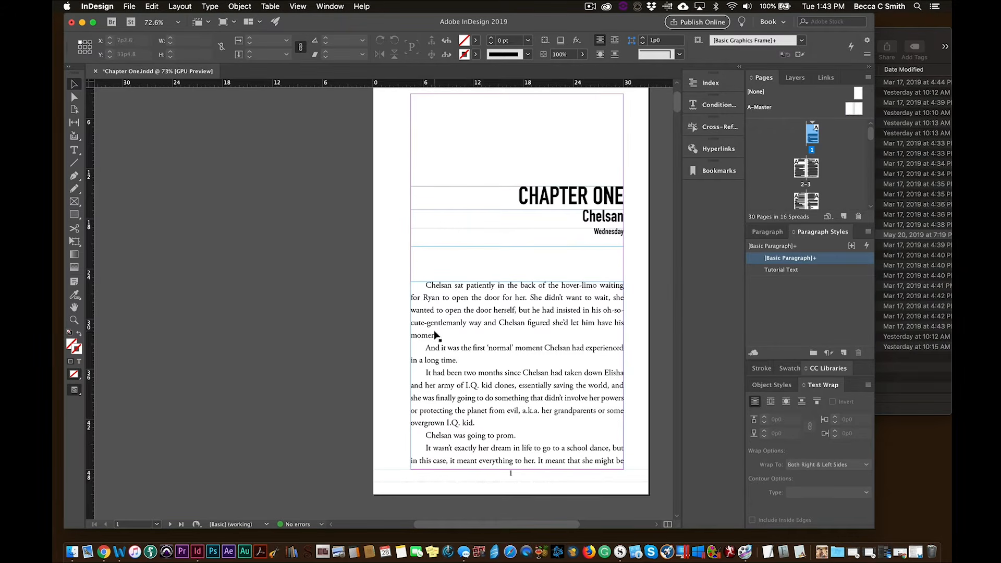
{"action": "scroll", "coordinate": [440, 353], "scroll_direction": "up", "scroll_amount": 2}
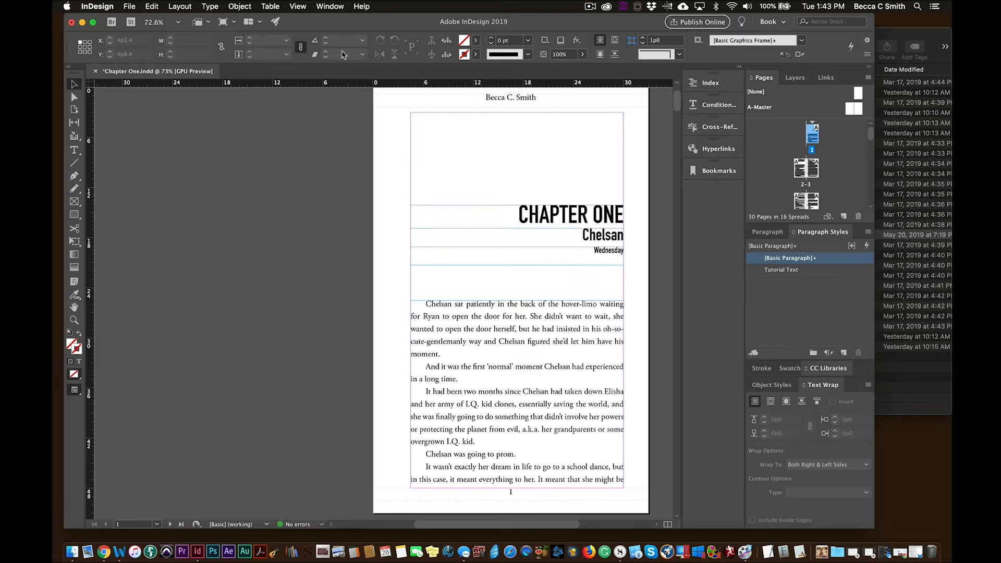
Step: Apply the [None] master to page 1 so the chapter opener carries no header or page number
{"action": "left_click", "coordinate": [180, 5]}
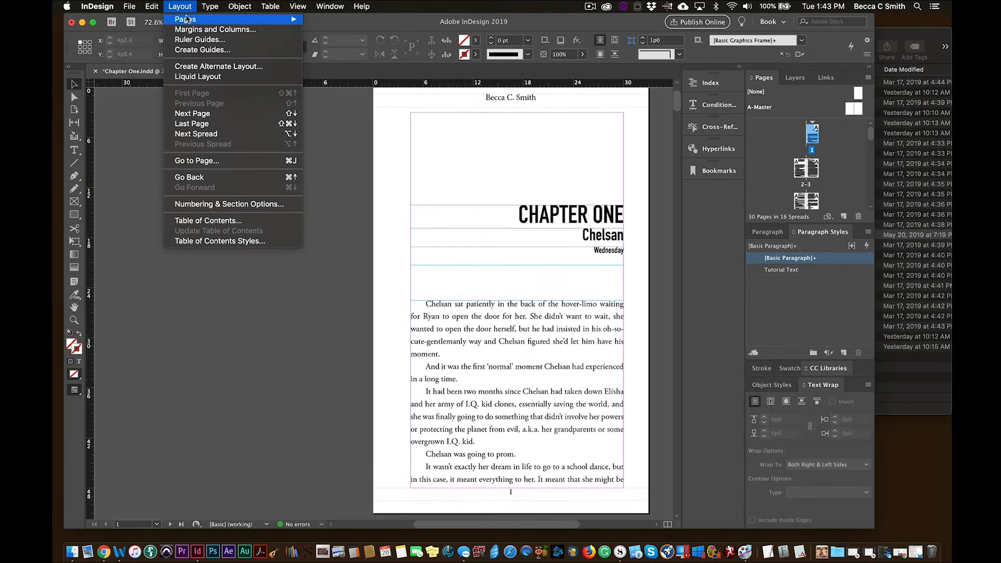
{"action": "mouse_move", "coordinate": [186, 18]}
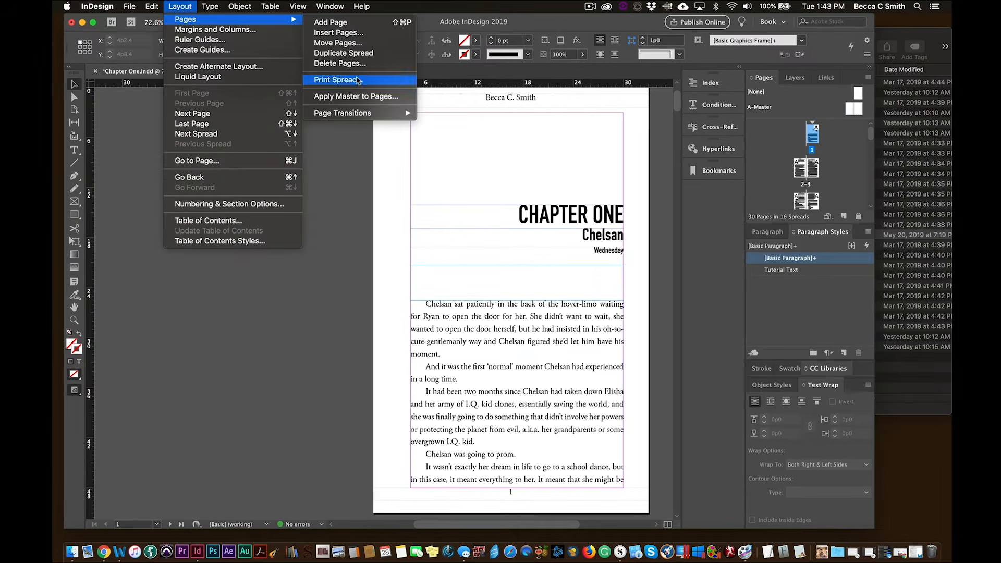
{"action": "left_click", "coordinate": [359, 98]}
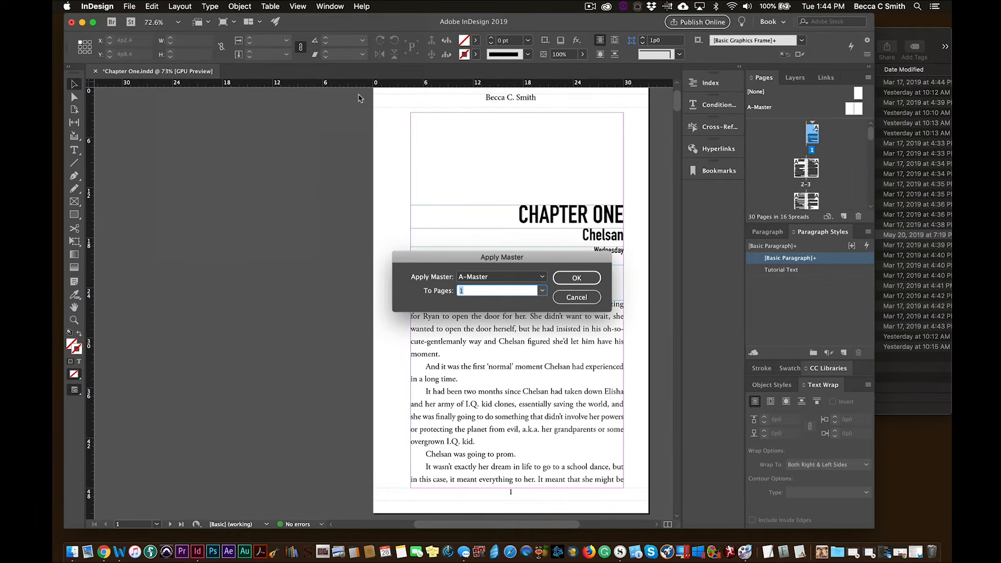
{"action": "left_click", "coordinate": [504, 281]}
{"action": "left_click", "coordinate": [504, 289]}
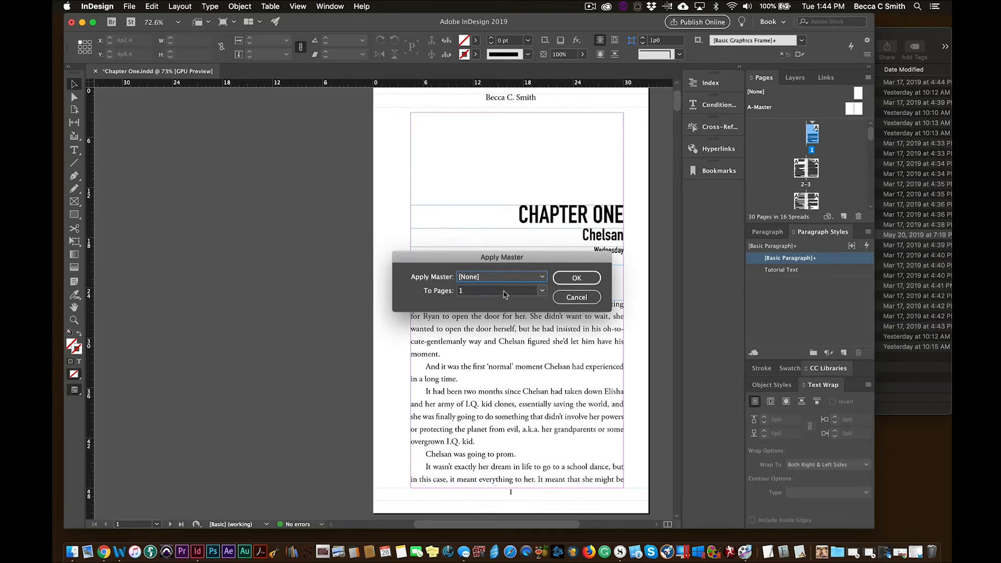
{"action": "left_click", "coordinate": [578, 278]}
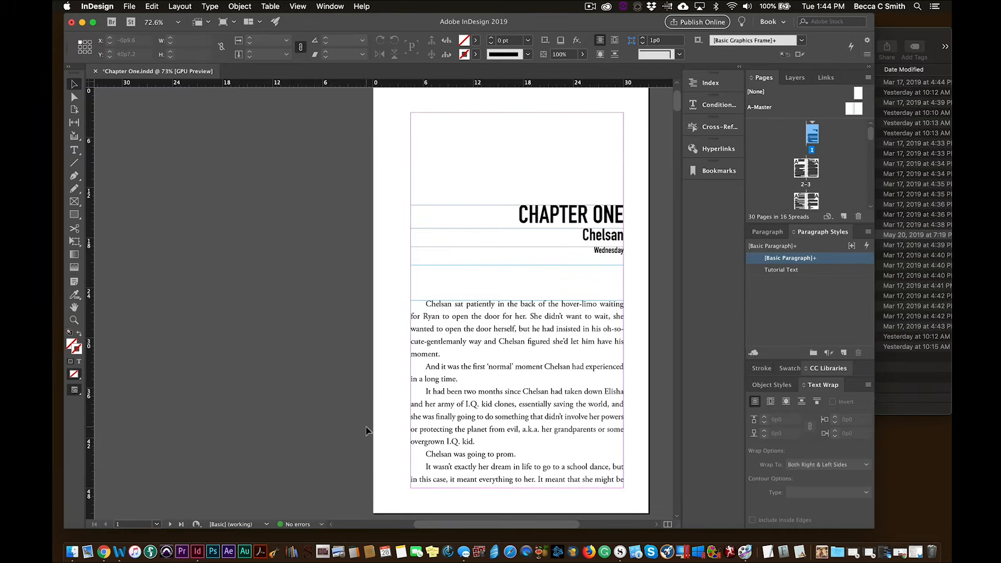
Step: Examine the headers and page numbers through to the document's last page and check where the chapter text ends
{"action": "scroll", "coordinate": [370, 427], "scroll_direction": "down", "scroll_amount": 3}
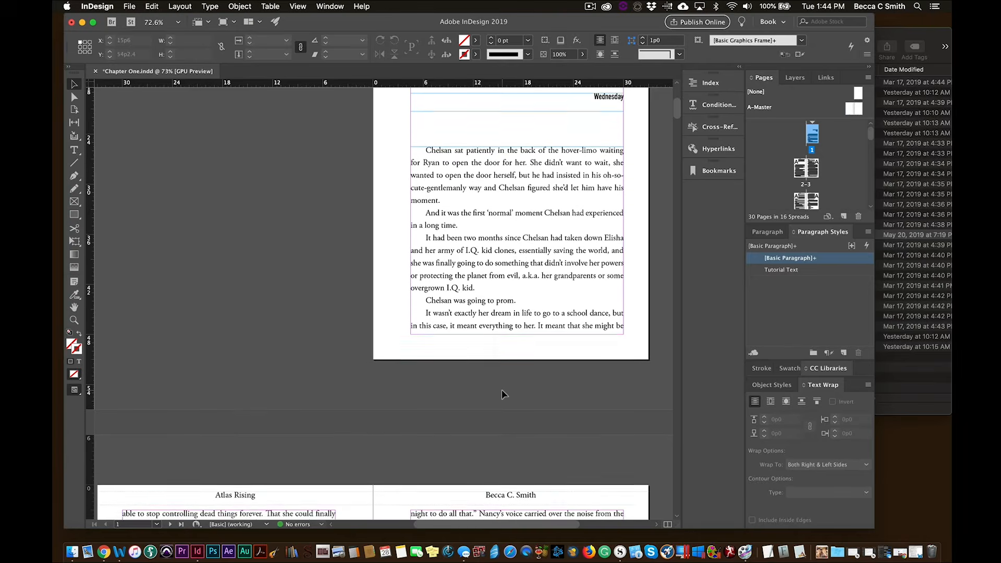
{"action": "scroll", "coordinate": [501, 389], "scroll_direction": "down", "scroll_amount": 7}
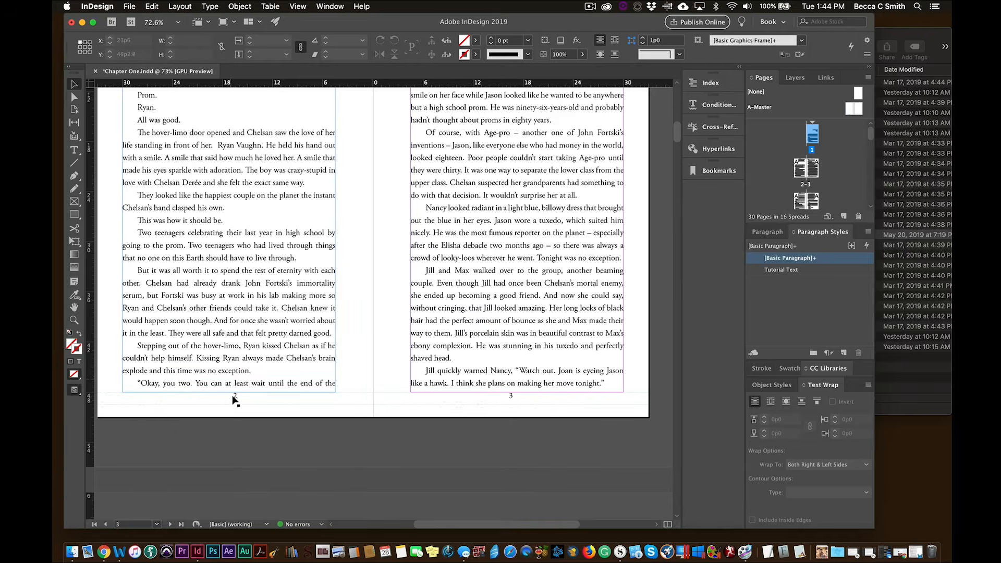
{"action": "scroll", "coordinate": [368, 348], "scroll_direction": "up", "scroll_amount": 12}
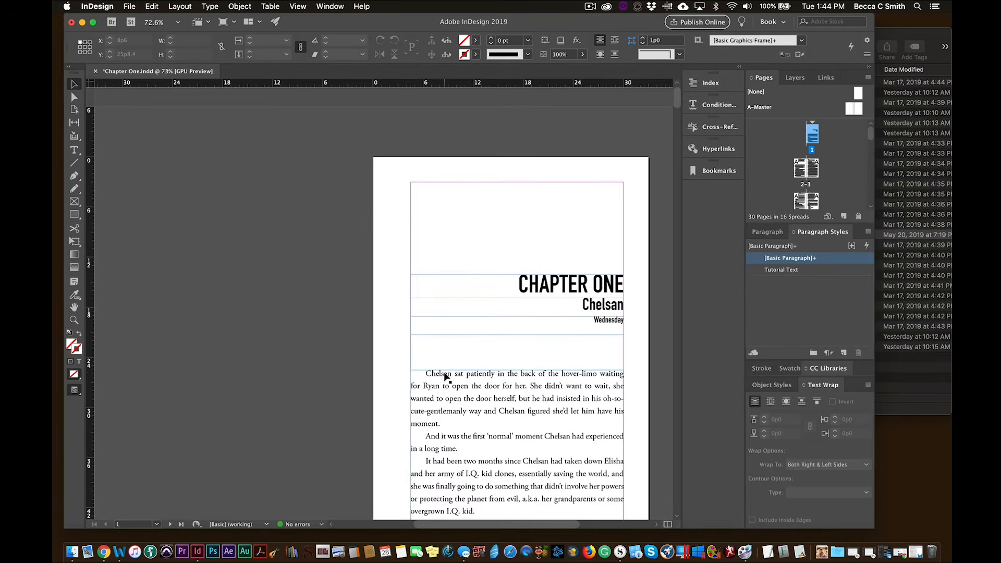
{"action": "scroll", "coordinate": [445, 375], "scroll_direction": "down", "scroll_amount": 1}
{"action": "scroll", "coordinate": [445, 375], "scroll_direction": "down", "scroll_amount": 20}
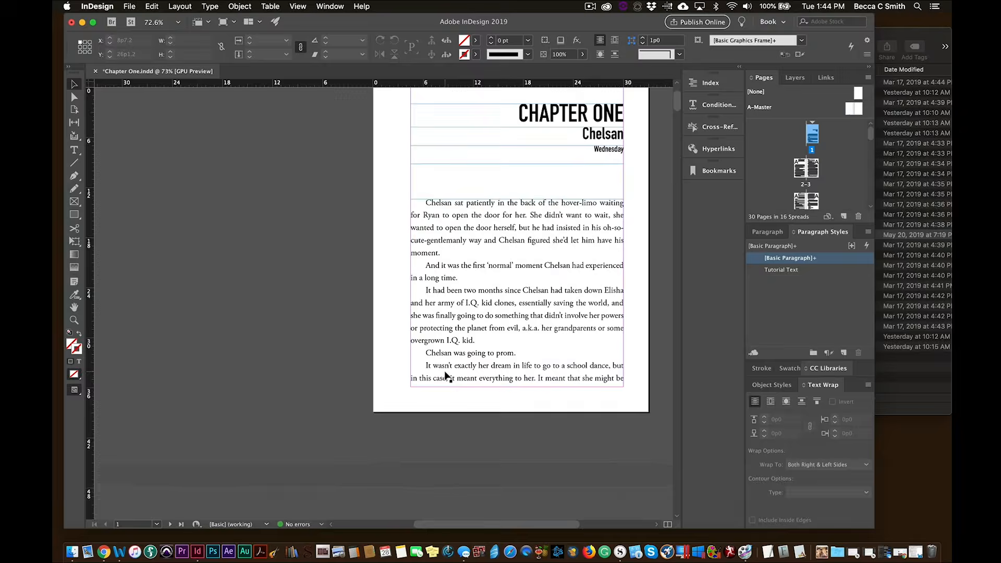
{"action": "scroll", "coordinate": [446, 375], "scroll_direction": "down", "scroll_amount": 20}
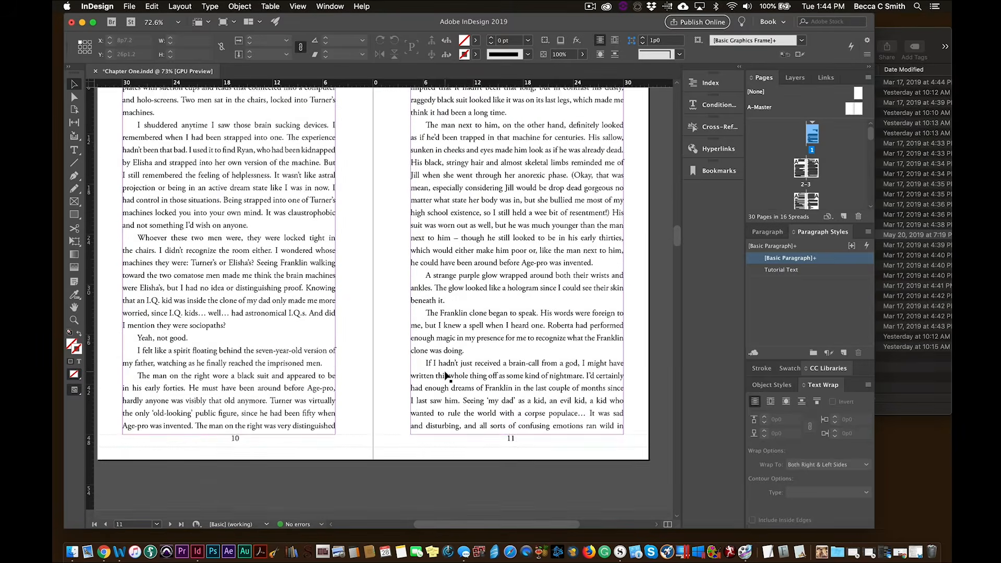
{"action": "scroll", "coordinate": [445, 376], "scroll_direction": "down", "scroll_amount": 12}
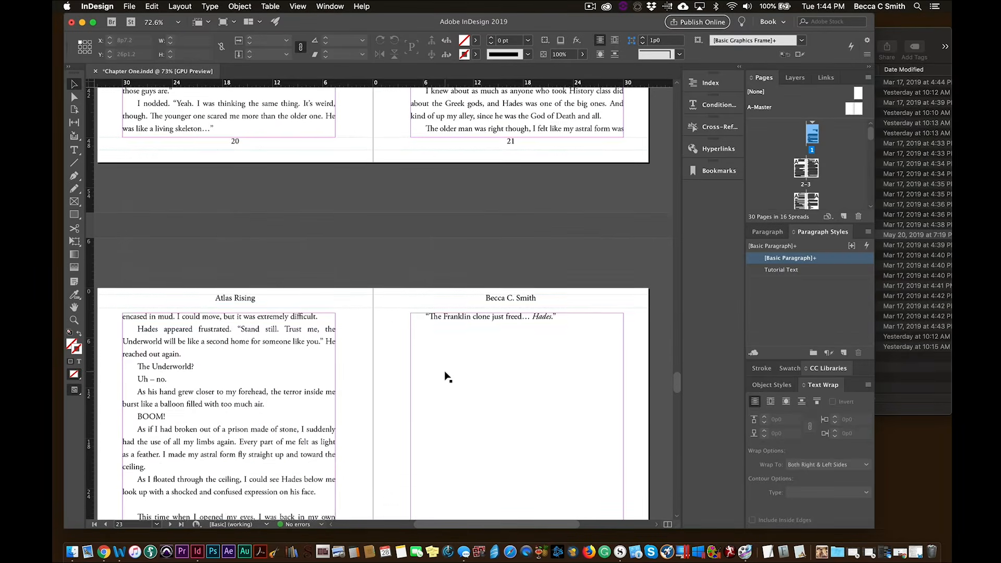
{"action": "scroll", "coordinate": [446, 375], "scroll_direction": "down", "scroll_amount": 8}
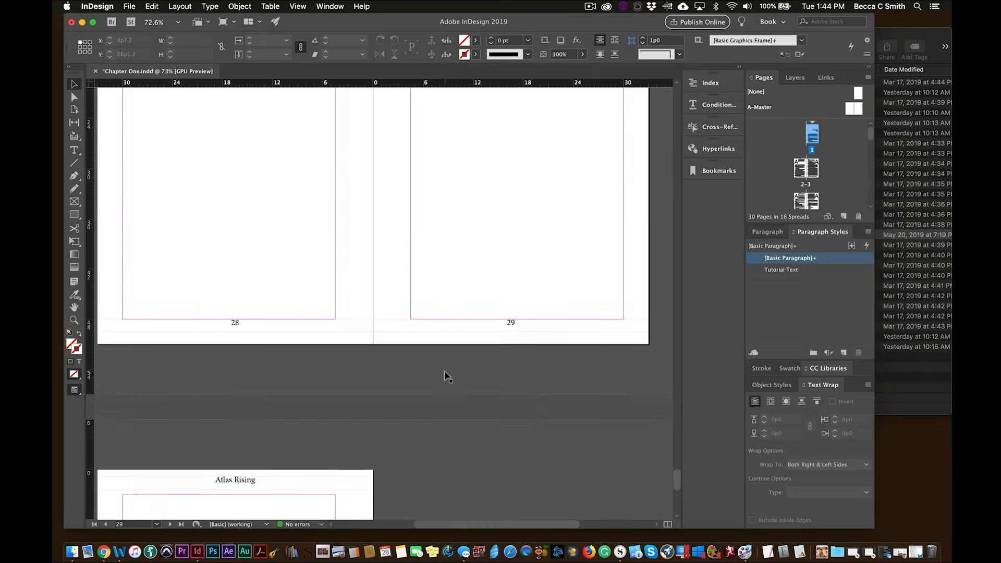
{"action": "scroll", "coordinate": [446, 375], "scroll_direction": "up", "scroll_amount": 18}
{"action": "scroll", "coordinate": [445, 375], "scroll_direction": "down", "scroll_amount": 2}
{"action": "scroll", "coordinate": [446, 375], "scroll_direction": "down", "scroll_amount": 10}
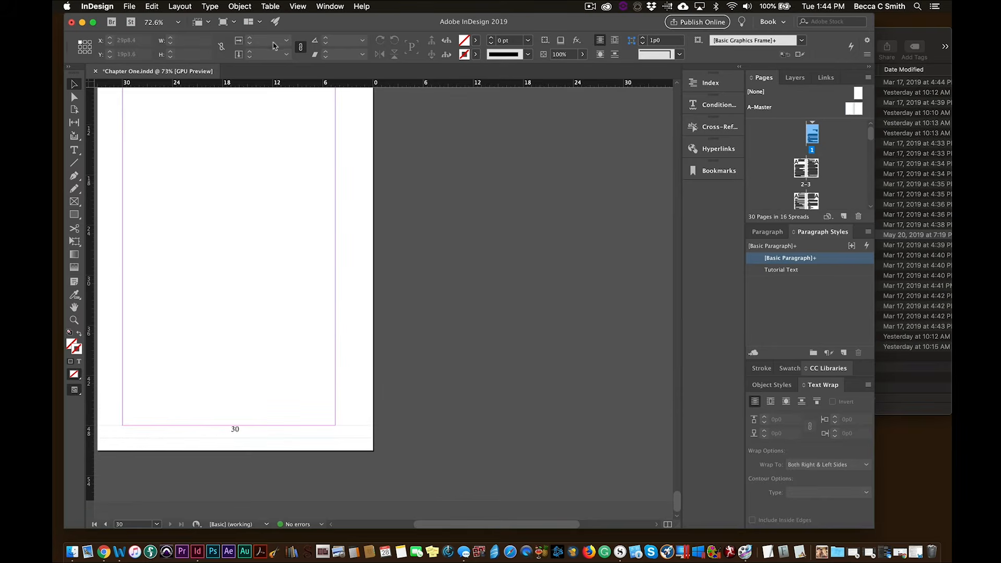
Step: Delete the blank pages 24-30 at the end of the document
{"action": "left_click", "coordinate": [181, 6]}
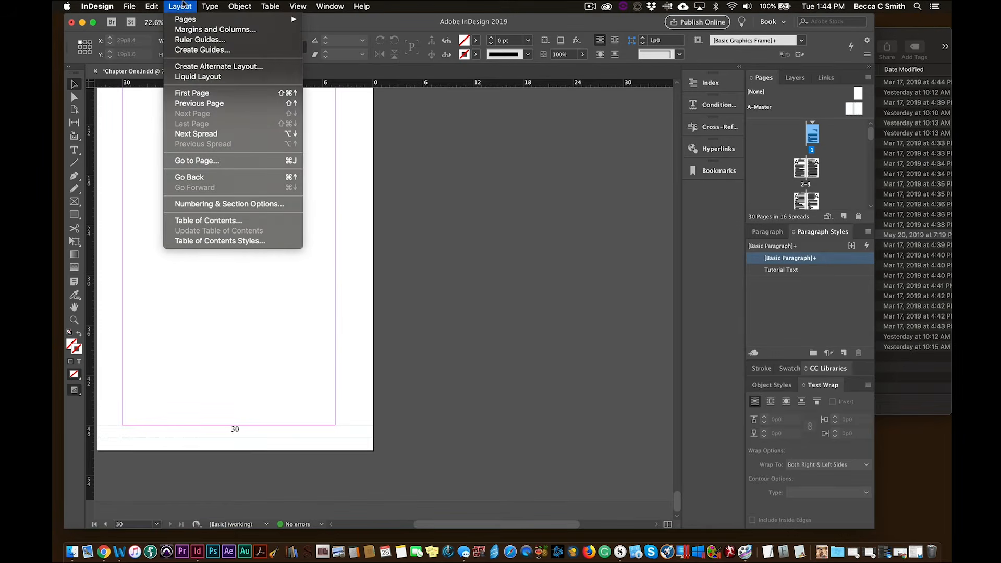
{"action": "mouse_move", "coordinate": [187, 19]}
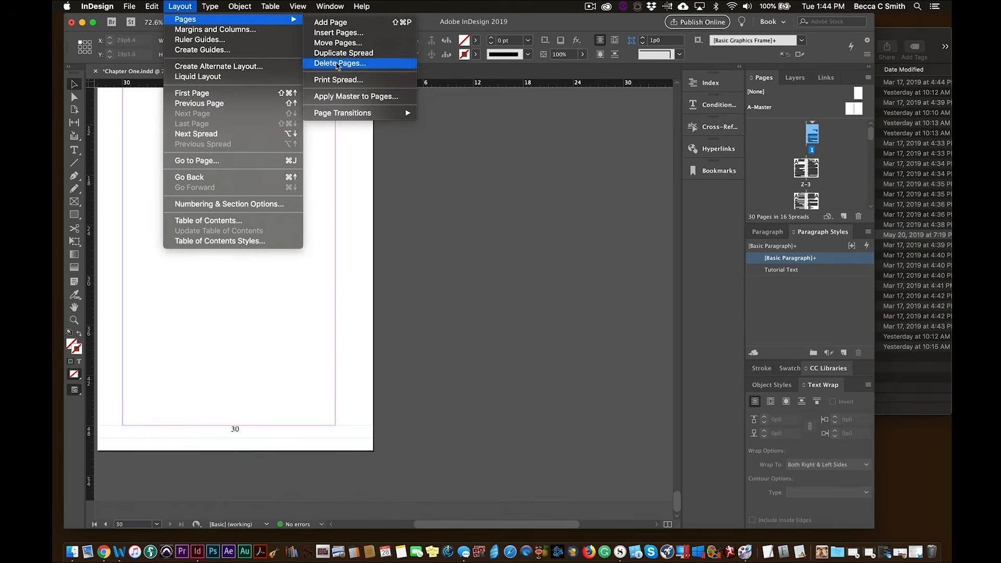
{"action": "left_click", "coordinate": [341, 63]}
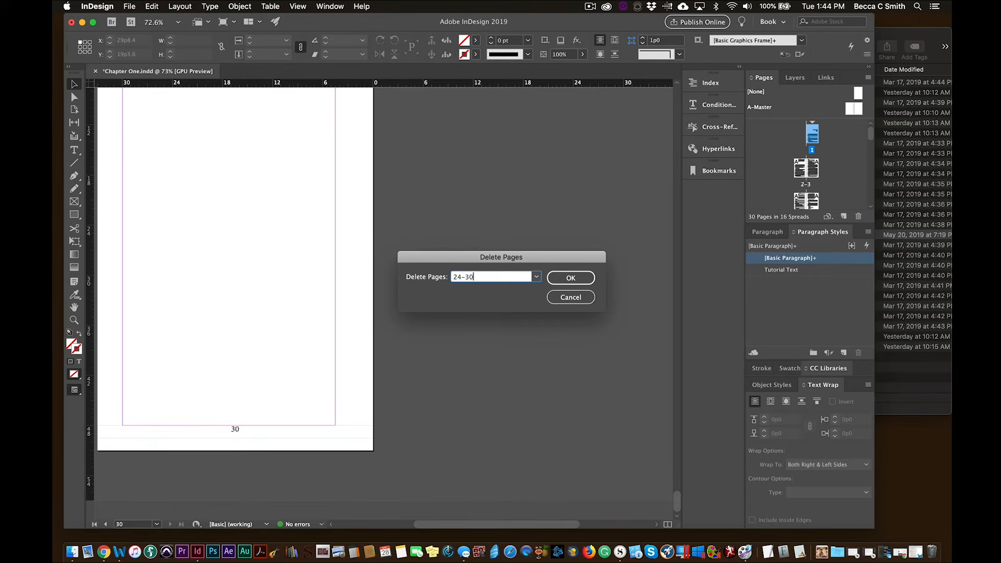
{"action": "left_click", "coordinate": [571, 278]}
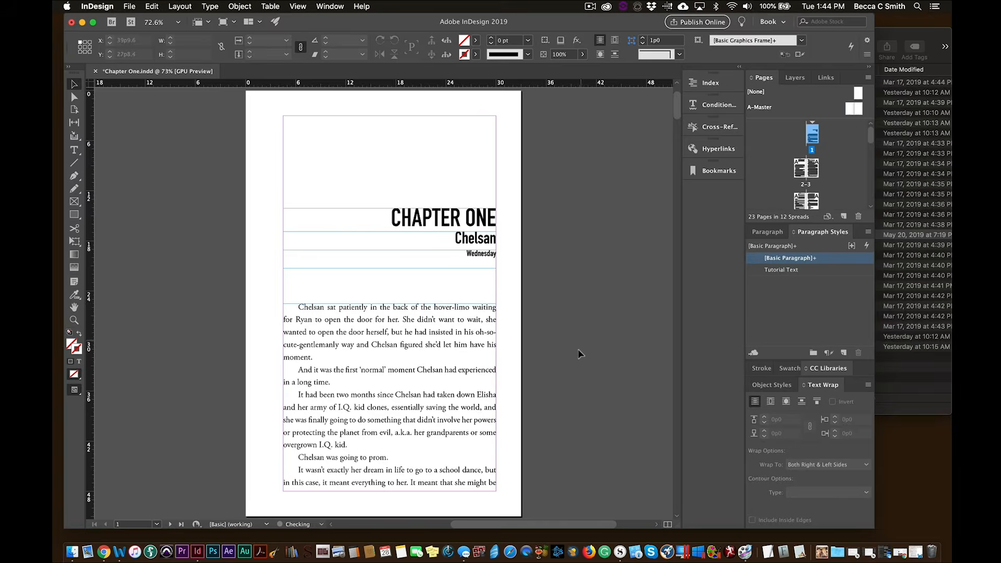
Step: Save the Chapter One document, and save it again under the new name Chapter Two in the INDESIGN FILES folder
{"action": "left_click_drag", "start_coordinate": [479, 524], "coordinate": [496, 524]}
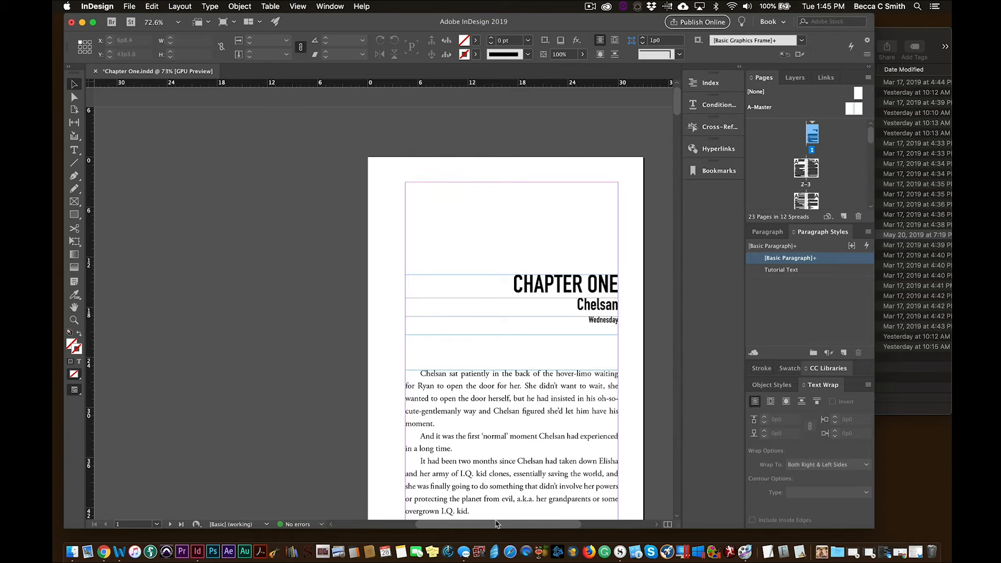
{"action": "key", "text": "super+s"}
{"action": "left_click", "coordinate": [130, 6]}
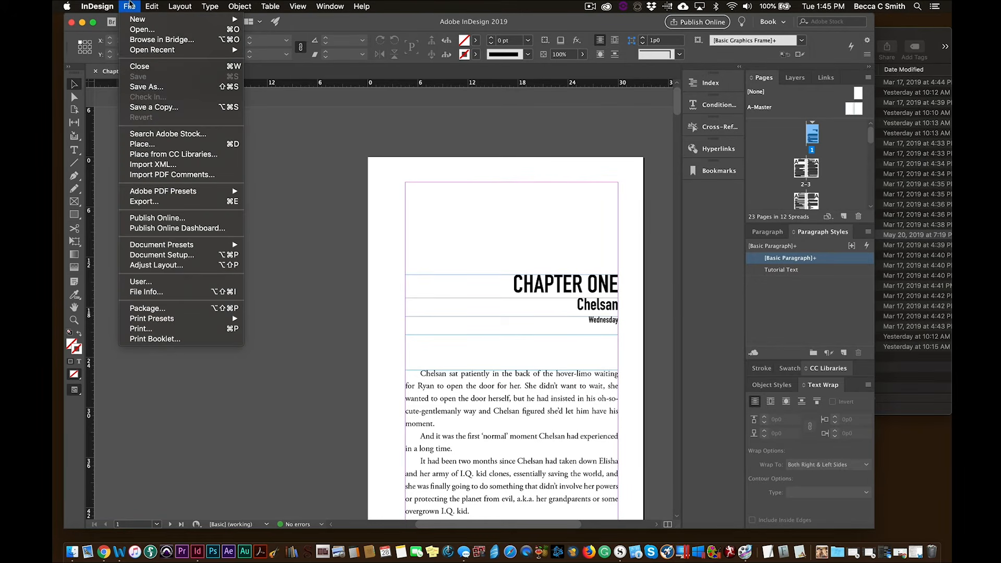
{"action": "left_click", "coordinate": [147, 86]}
{"action": "left_click", "coordinate": [509, 75]}
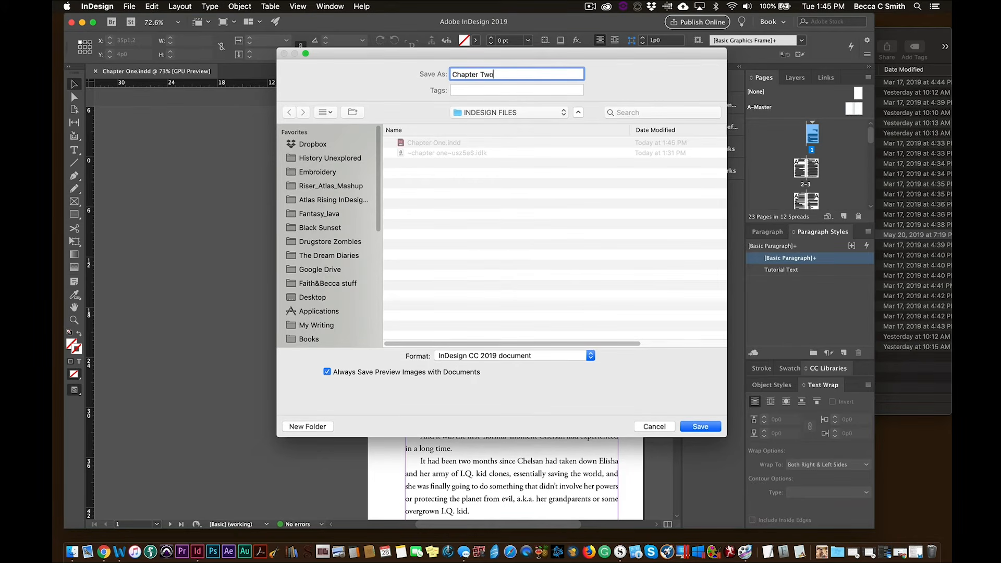
{"action": "type", "text": "Two"}
{"action": "left_click", "coordinate": [703, 428]}
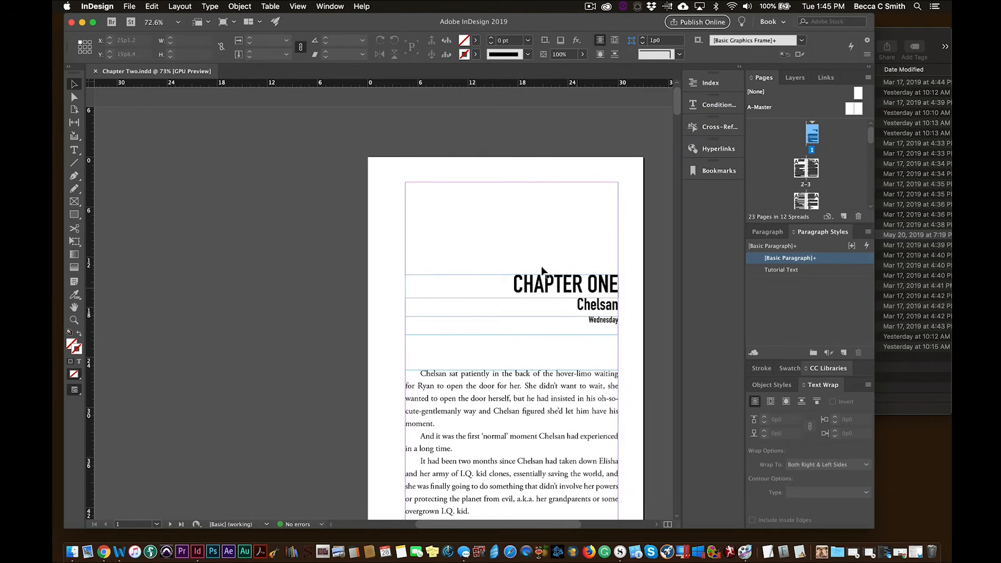
Step: Change the opener's heading lines on page 1 to "CHAPTER TWO", "Kala" and "Thursday"
{"action": "left_click", "coordinate": [74, 151]}
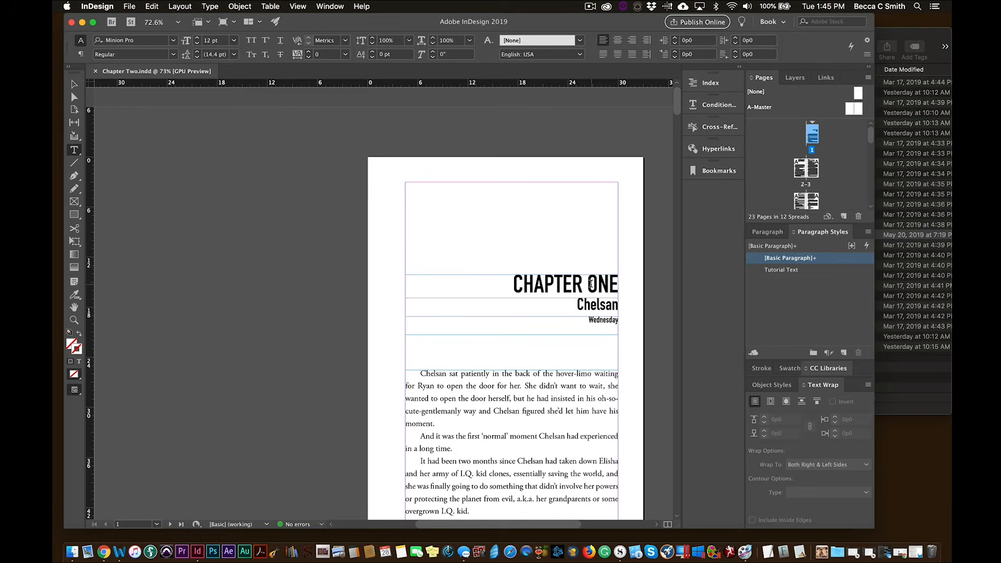
{"action": "left_click_drag", "start_coordinate": [587, 284], "coordinate": [618, 284]}
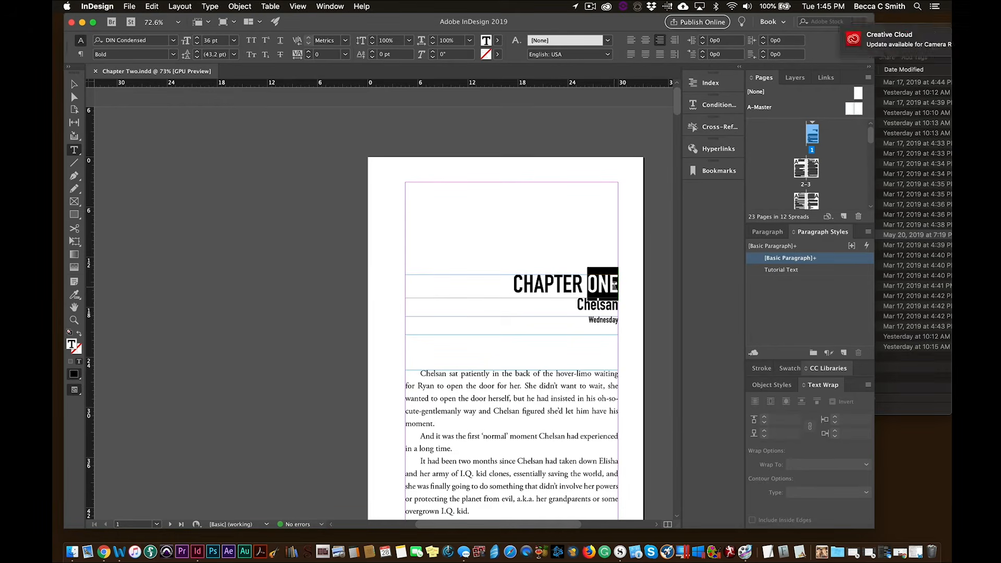
{"action": "type", "text": "TWO"}
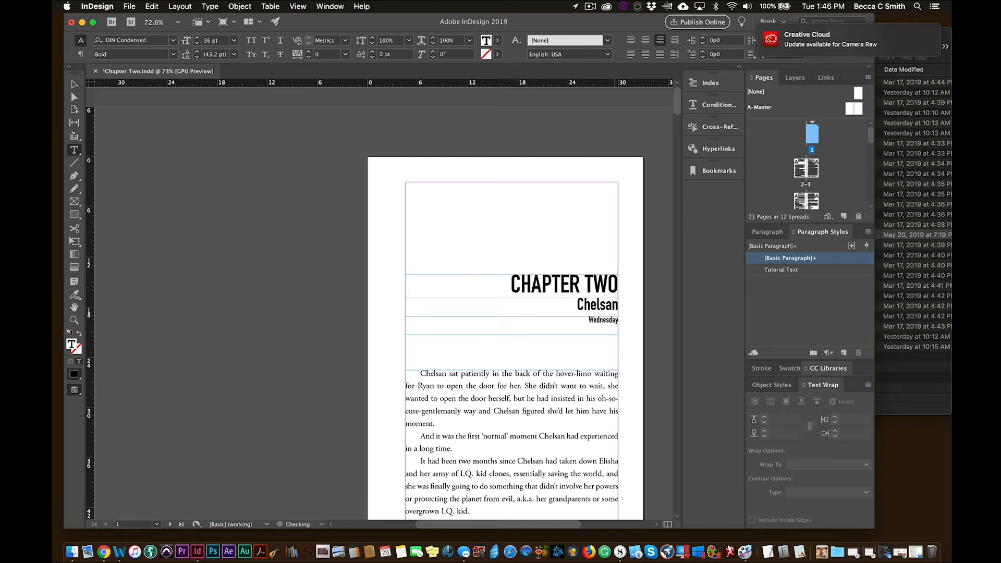
{"action": "left_click_drag", "start_coordinate": [577, 305], "coordinate": [619, 305]}
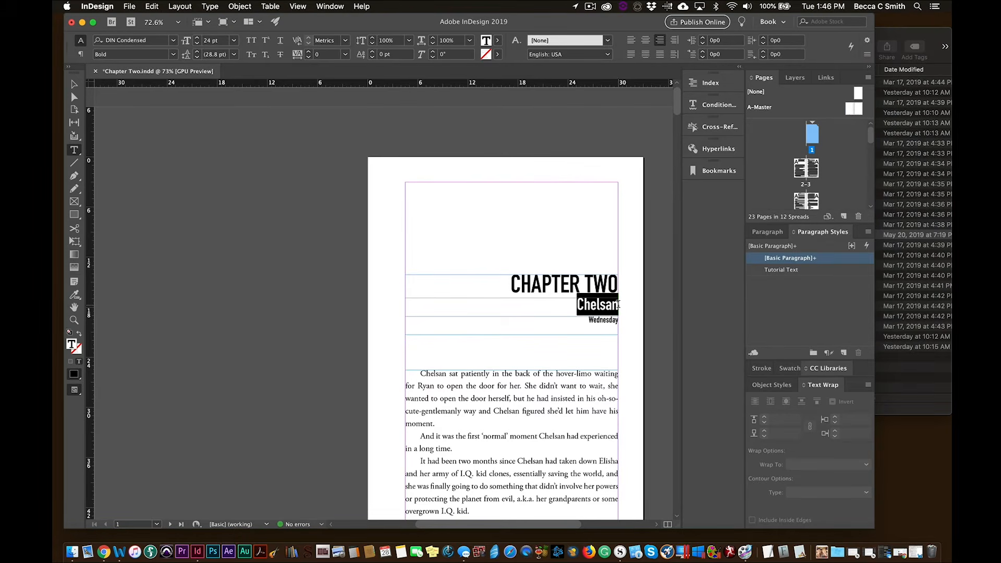
{"action": "type", "text": "Kala"}
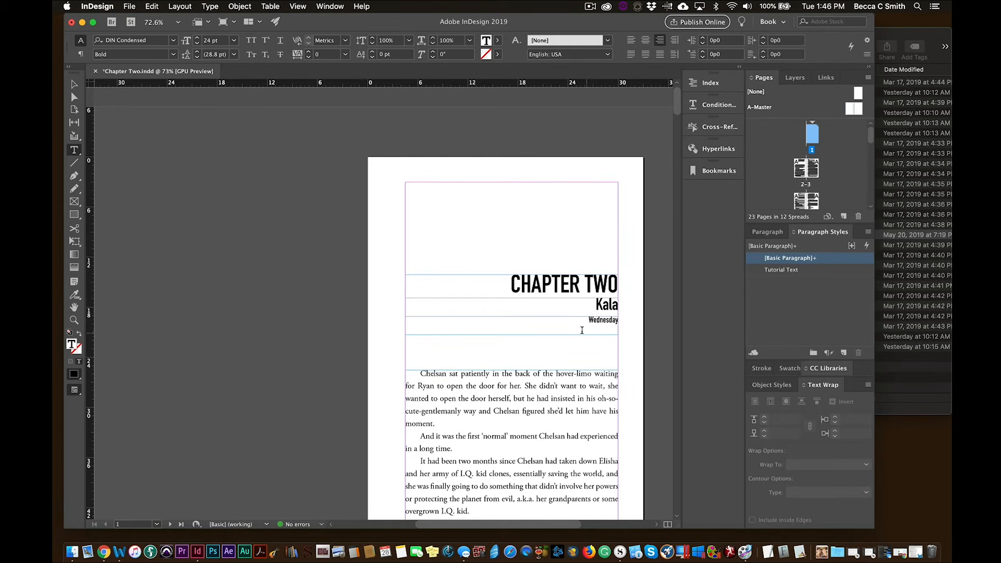
{"action": "left_click_drag", "start_coordinate": [582, 330], "coordinate": [623, 321]}
{"action": "type", "text": "Thru"}
{"action": "type", "text": "sday"}
Step: Delete all of the old Chapter One body text from the threaded text frames
{"action": "double_click", "coordinate": [480, 398]}
{"action": "key", "text": "super+a"}
{"action": "left_click", "coordinate": [475, 399]}
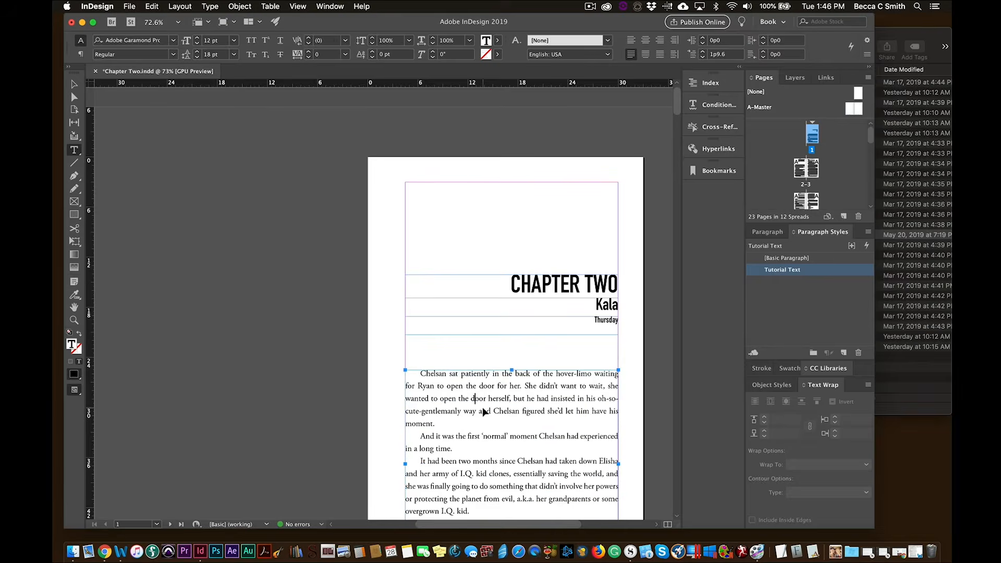
{"action": "key", "text": "super+a"}
{"action": "key", "text": "BackSpace"}
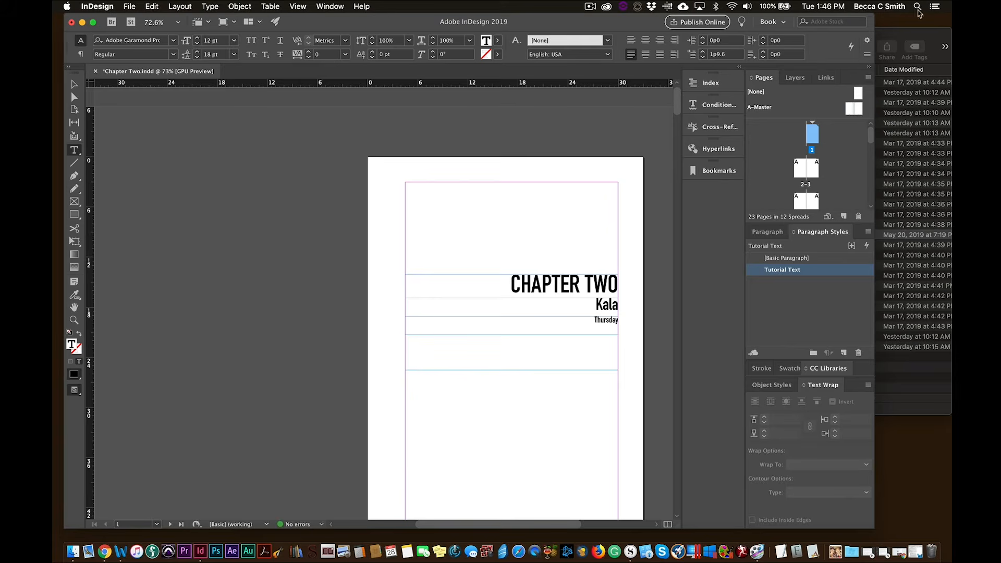
Step: Place Chapter Two.docx from the Finder folder into the body frame and apply the Tutorial Text paragraph style to all its text
{"action": "left_click", "coordinate": [938, 36]}
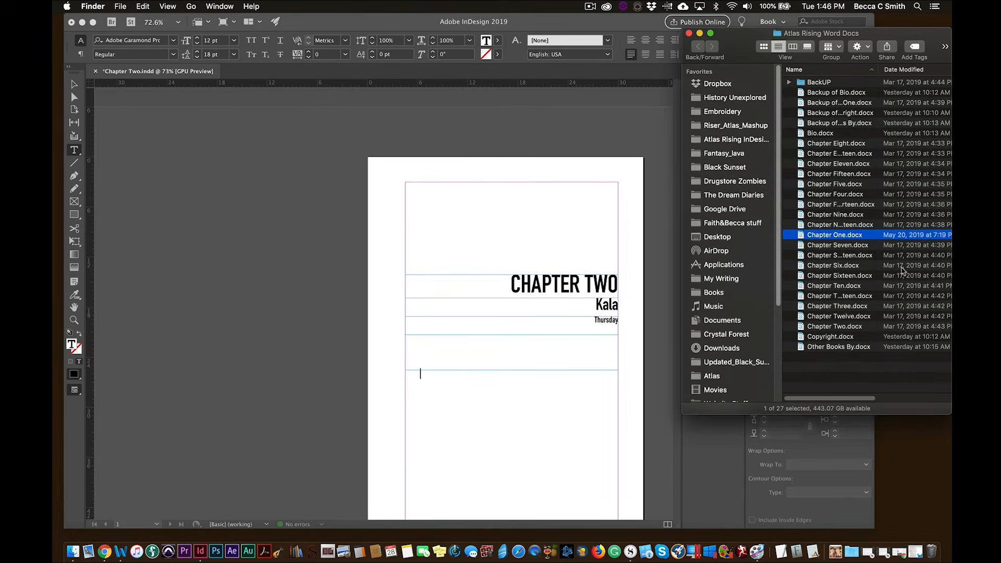
{"action": "left_click_drag", "start_coordinate": [801, 327], "coordinate": [432, 401]}
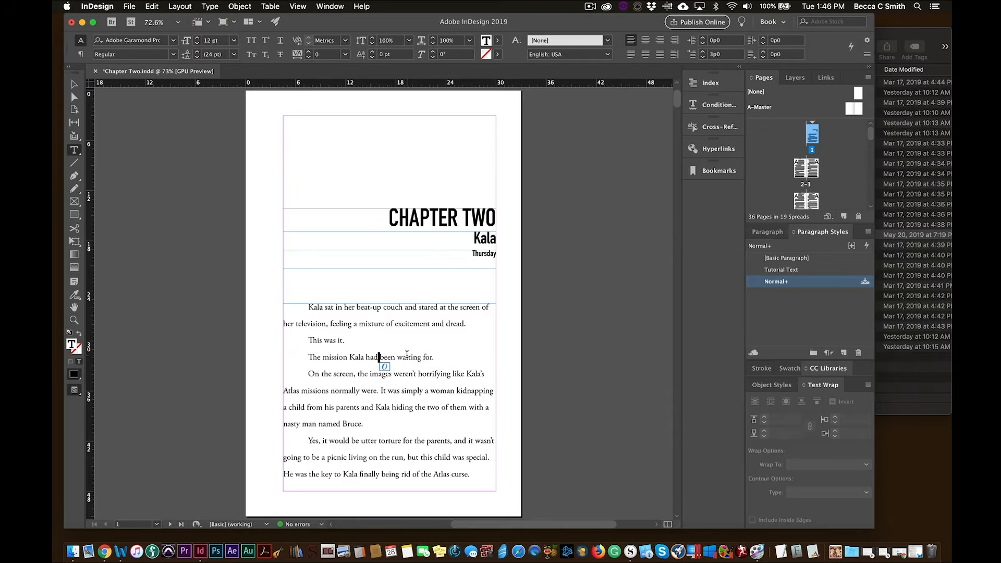
{"action": "key", "text": "super+a"}
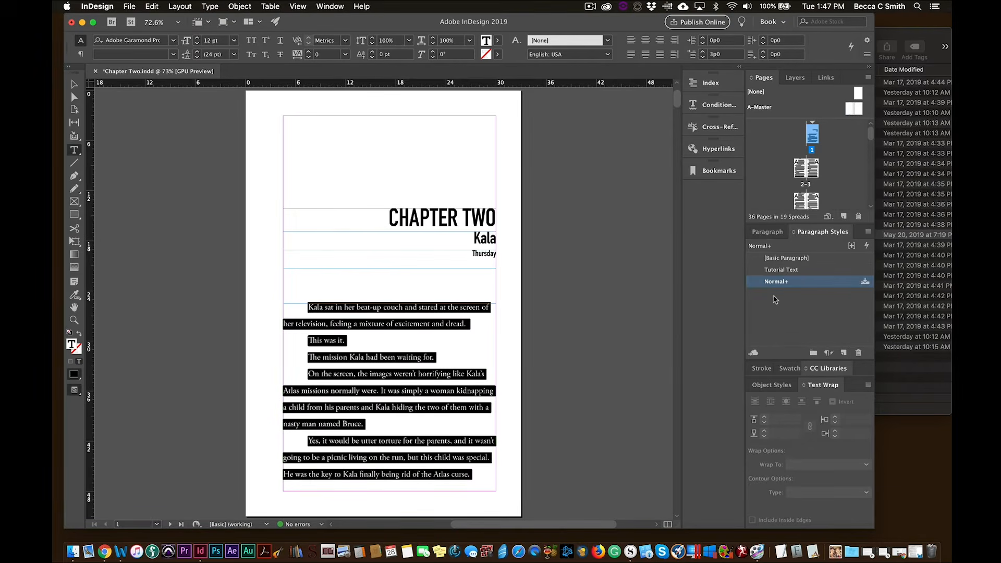
{"action": "left_click", "coordinate": [776, 269]}
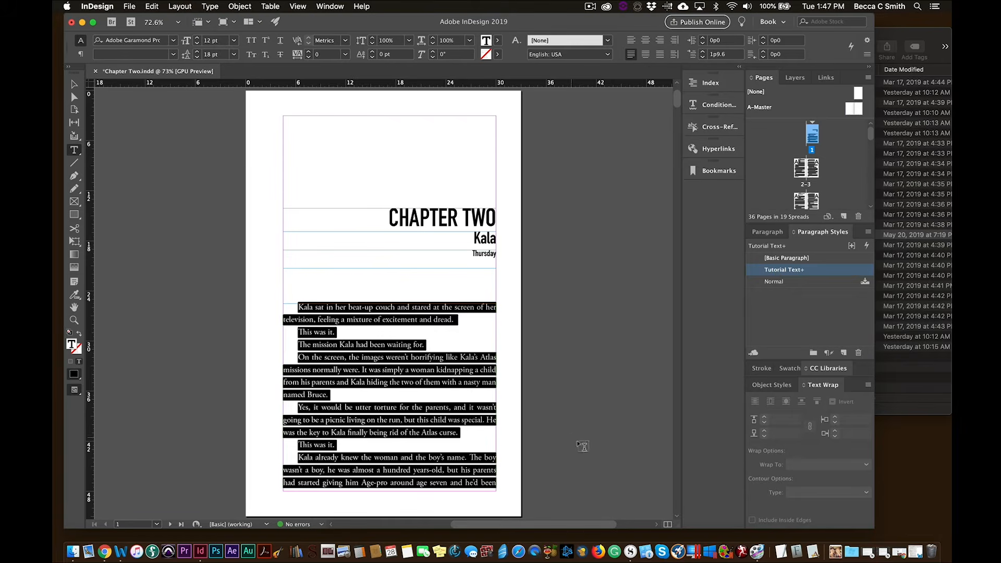
Step: Find where the Chapter Two text ends and delete the blank pages 27-36 after it
{"action": "left_click_drag", "start_coordinate": [677, 101], "coordinate": [696, 227]}
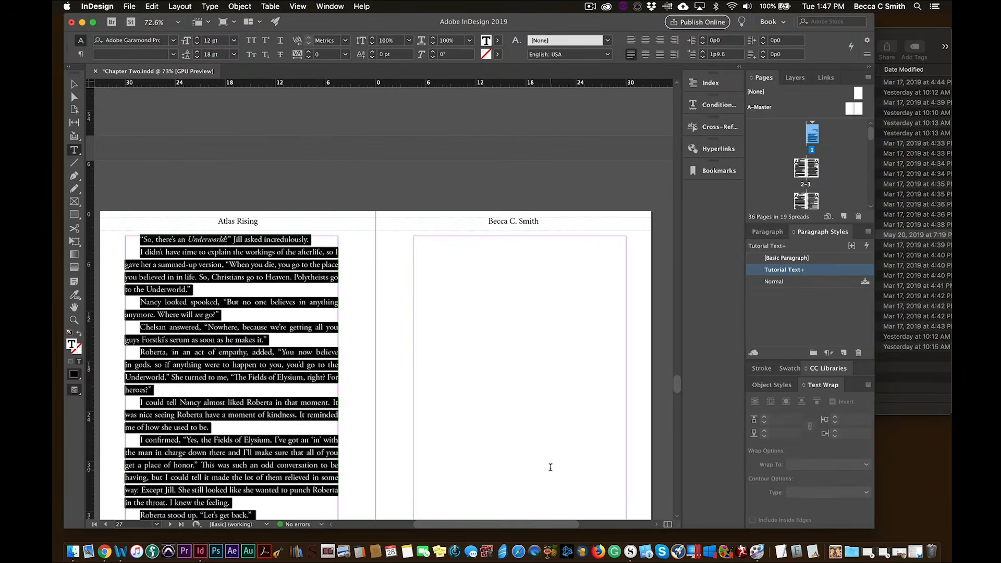
{"action": "scroll", "coordinate": [550, 467], "scroll_direction": "down", "scroll_amount": 2}
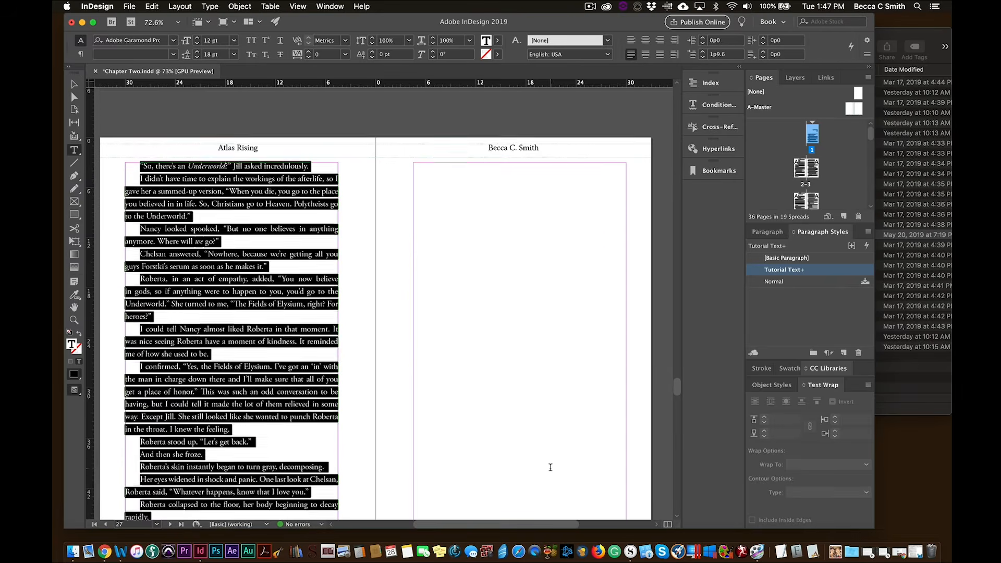
{"action": "scroll", "coordinate": [550, 467], "scroll_direction": "down", "scroll_amount": 10}
{"action": "scroll", "coordinate": [549, 467], "scroll_direction": "down", "scroll_amount": 15}
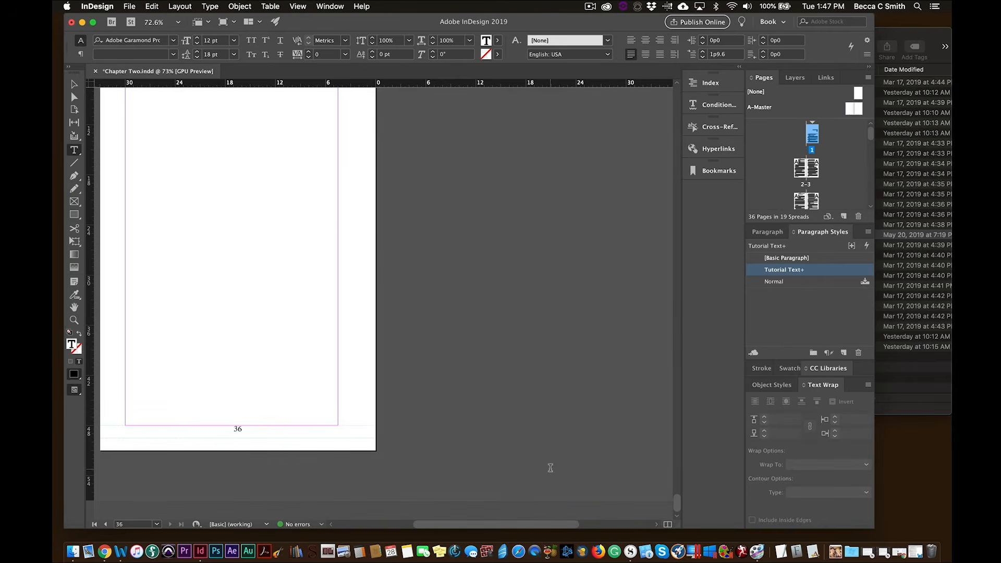
{"action": "left_click", "coordinate": [181, 5]}
{"action": "mouse_move", "coordinate": [185, 21]}
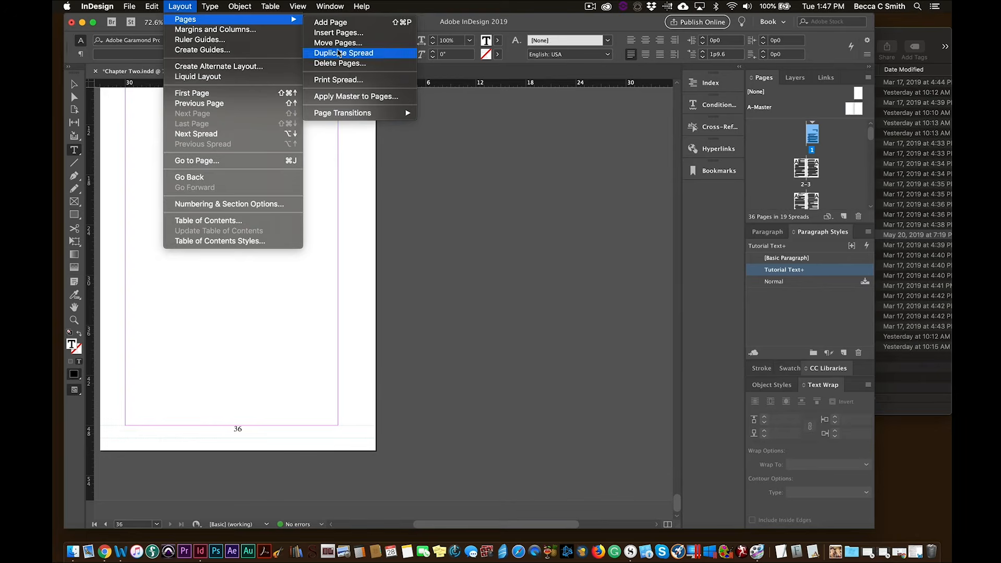
{"action": "left_click", "coordinate": [339, 63]}
{"action": "type", "text": "27-36"}
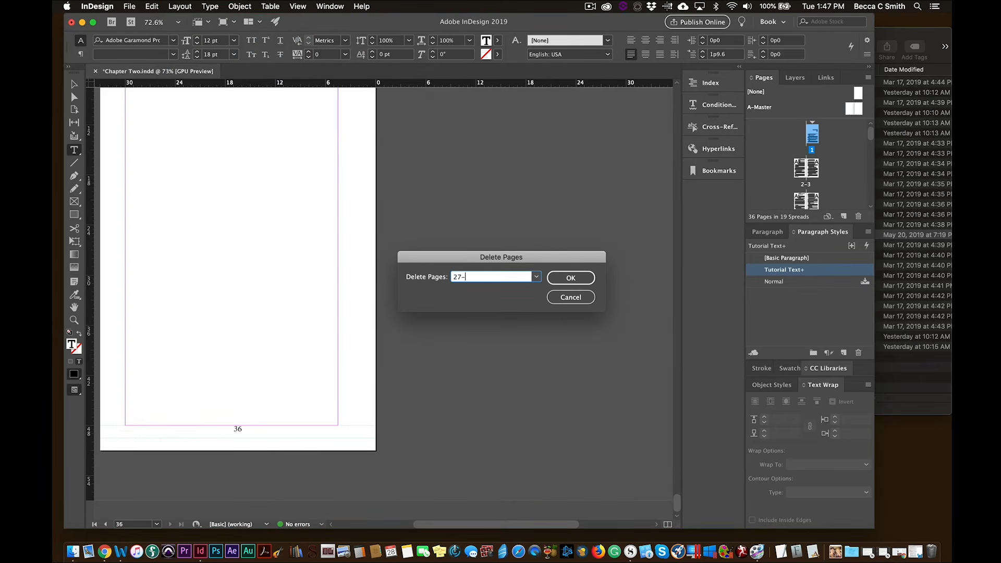
{"action": "left_click", "coordinate": [570, 277]}
Step: Check the last page of the chapter, return to page 1 and save the Chapter Two document
{"action": "left_click_drag", "start_coordinate": [676, 402], "coordinate": [705, 501]}
{"action": "left_click_drag", "start_coordinate": [570, 524], "coordinate": [510, 524]}
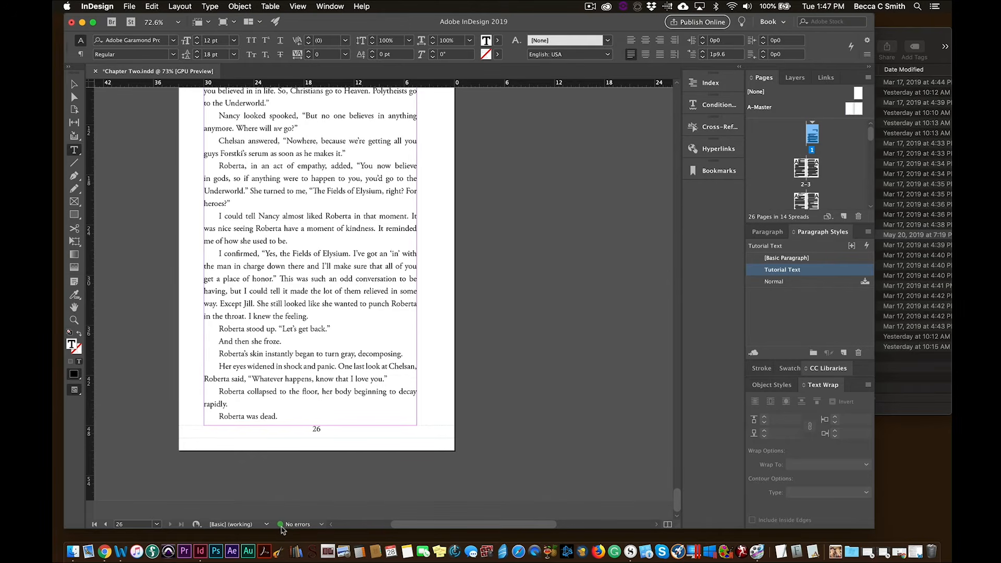
{"action": "key", "text": "super+shift+Page_Up"}
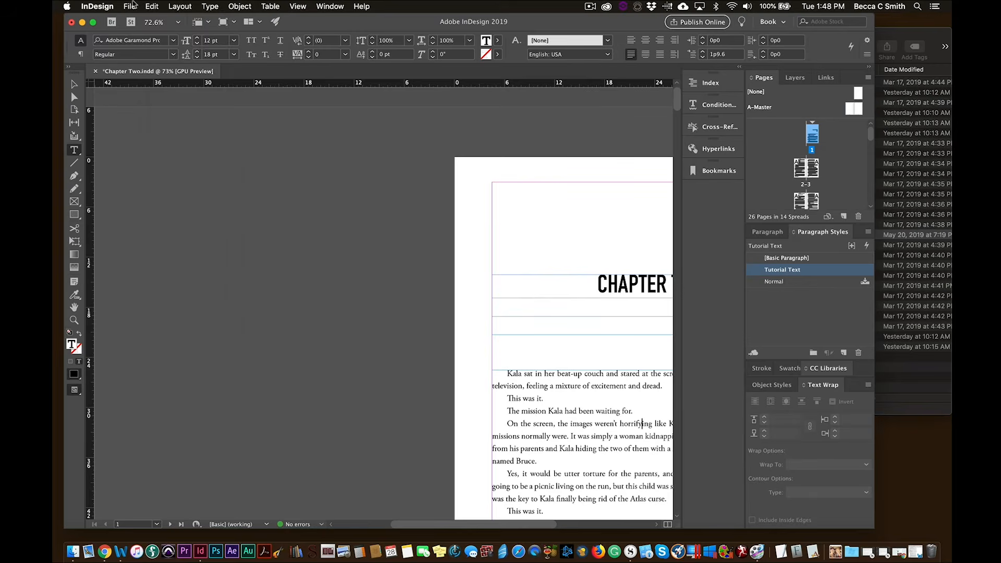
{"action": "left_click", "coordinate": [129, 6]}
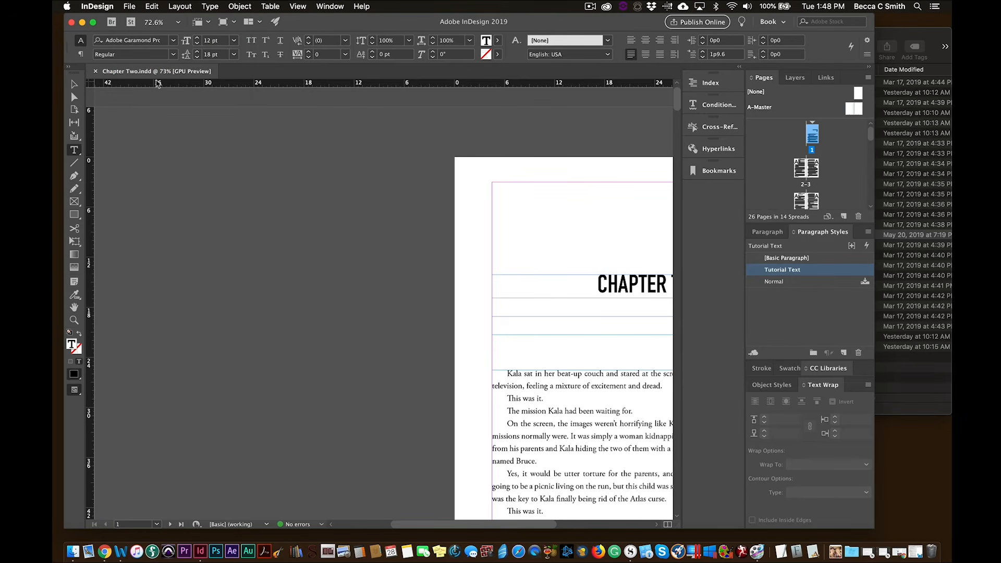
Step: Create a new one-page document from the saved 33p0 x 51p0 book preset
{"action": "left_click", "coordinate": [130, 6]}
{"action": "mouse_move", "coordinate": [137, 19]}
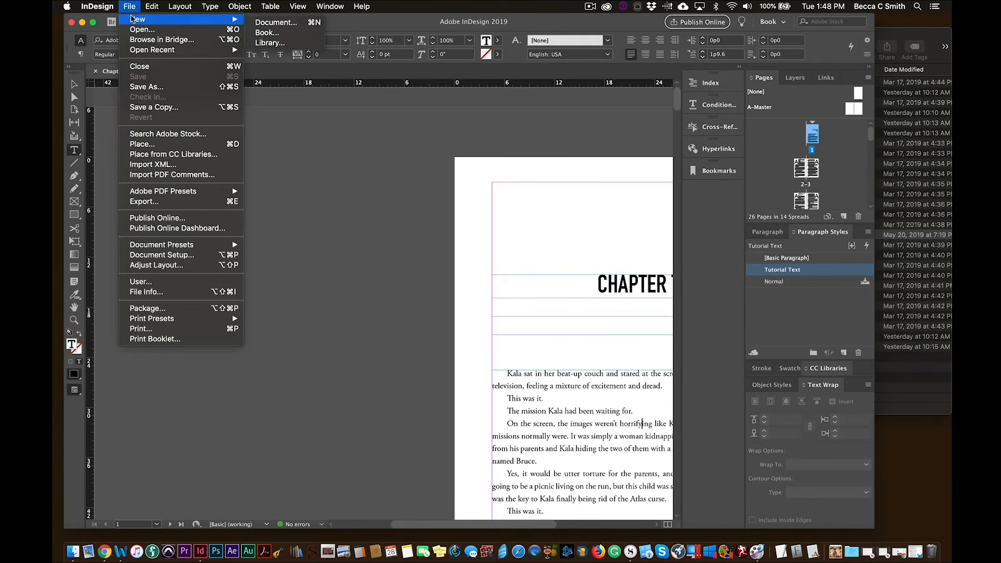
{"action": "left_click", "coordinate": [285, 22]}
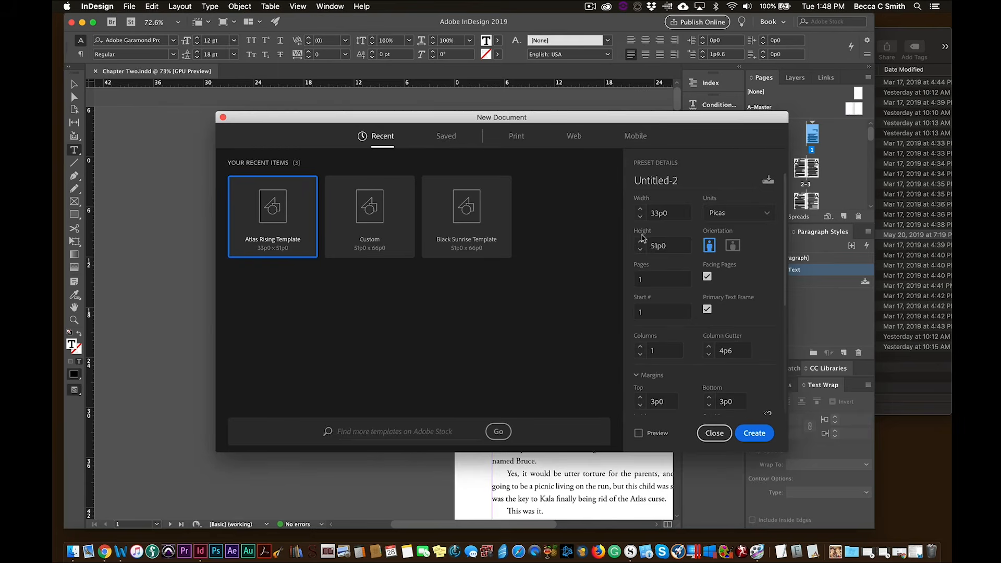
{"action": "left_click", "coordinate": [441, 136]}
{"action": "left_click", "coordinate": [466, 302]}
{"action": "left_click", "coordinate": [767, 433]}
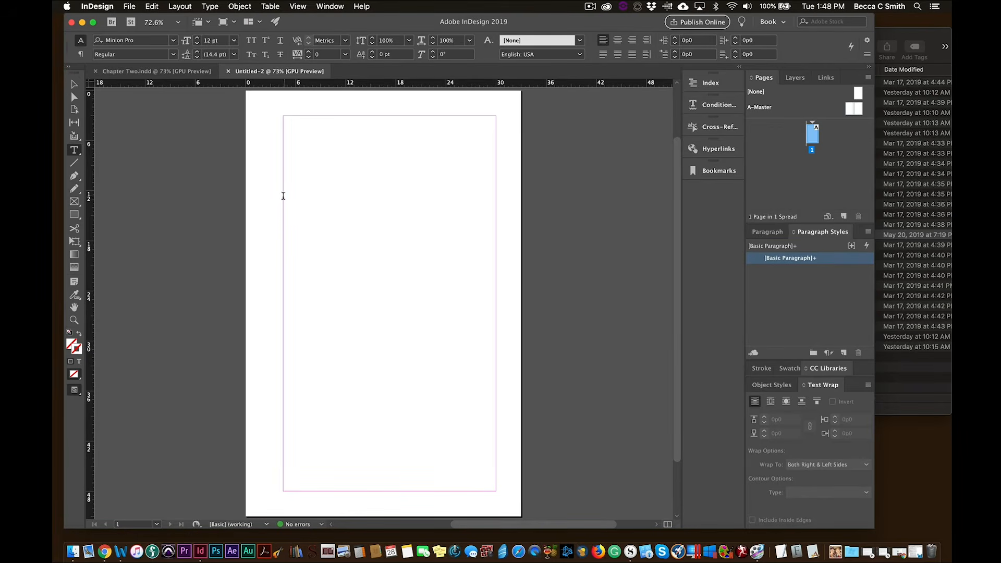
Step: Add the title "RISER" in a margin-wide text frame on the upper page, in DIN Condensed Bold at 48 pt, centred
{"action": "left_click_drag", "start_coordinate": [283, 196], "coordinate": [495, 234]}
{"action": "type", "text": "RISER"}
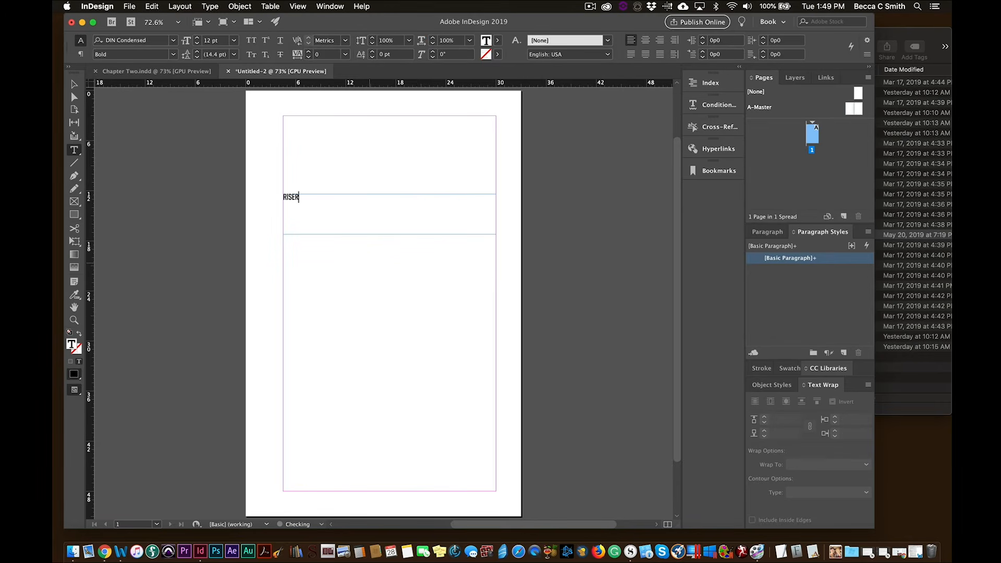
{"action": "double_click", "coordinate": [299, 201]}
{"action": "left_click", "coordinate": [233, 40]}
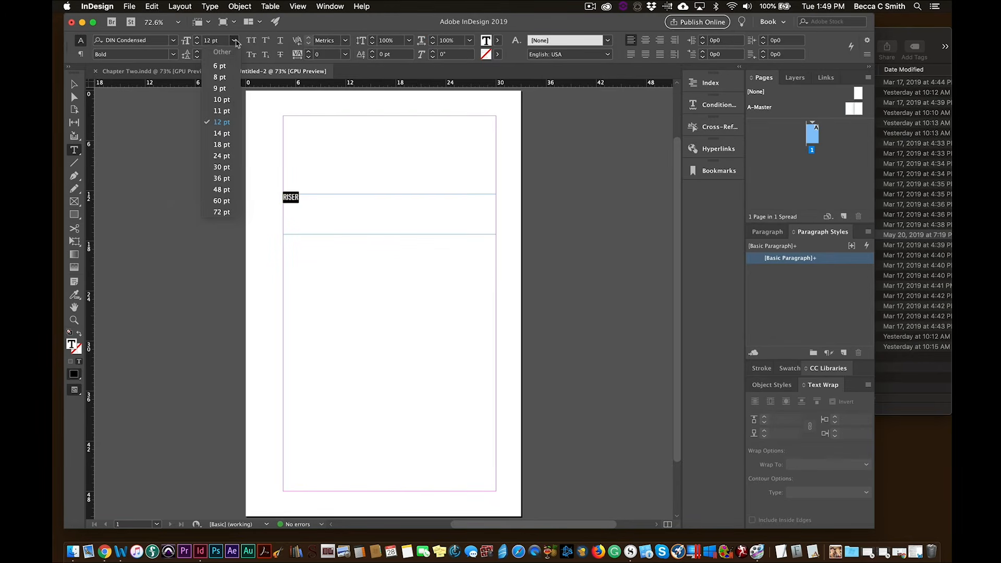
{"action": "left_click", "coordinate": [222, 189]}
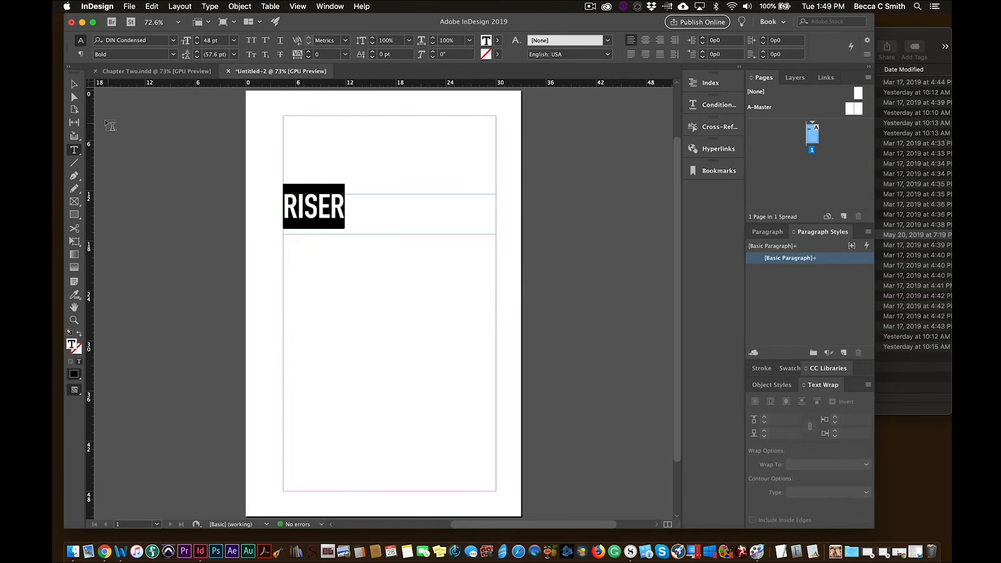
{"action": "left_click", "coordinate": [646, 41]}
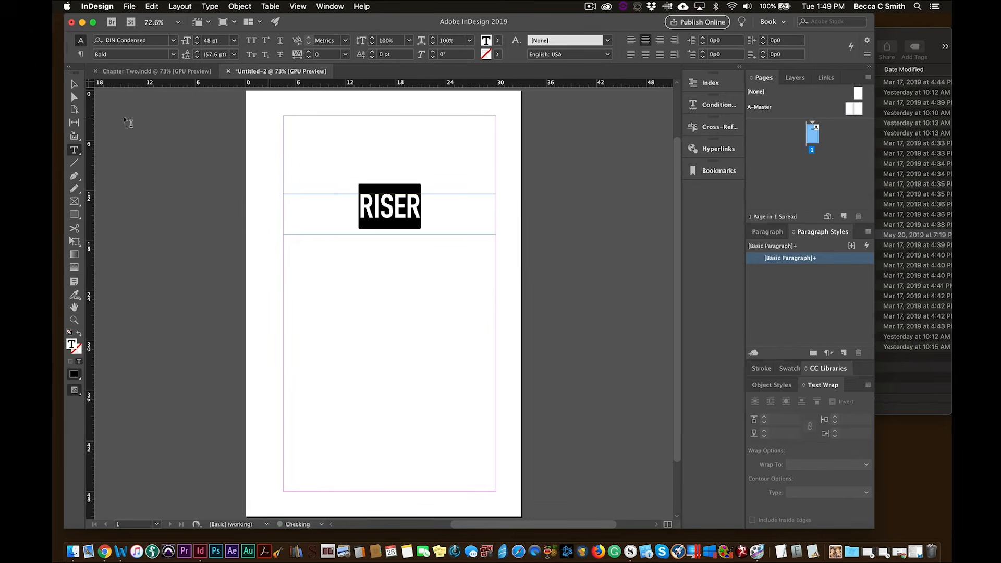
Step: Fit the title frame to its text and place a duplicate directly below it, at a Y position of about 35p6
{"action": "left_click", "coordinate": [73, 85]}
{"action": "key", "text": "super+alt+c"}
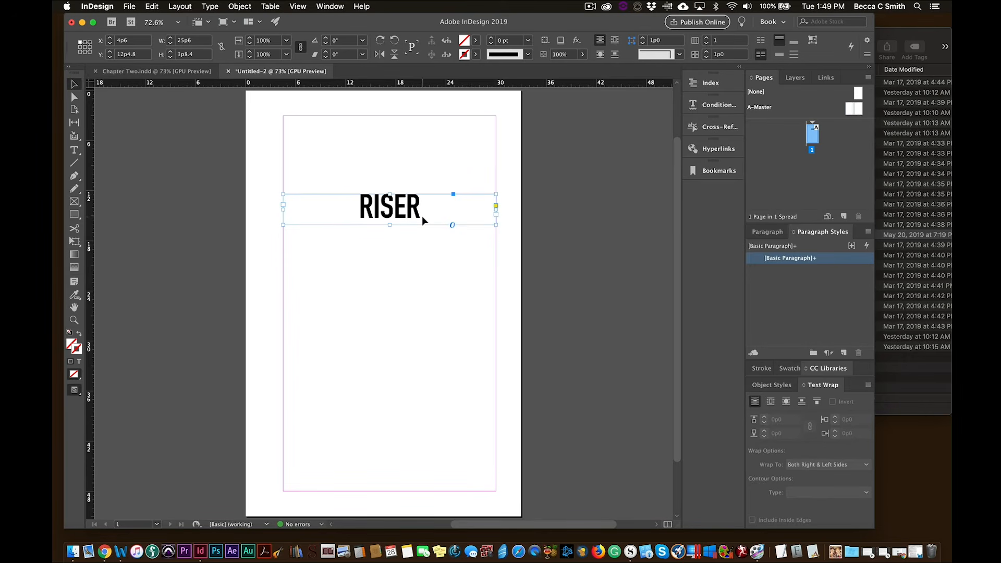
{"action": "left_click_drag", "start_coordinate": [421, 216], "coordinate": [430, 405]}
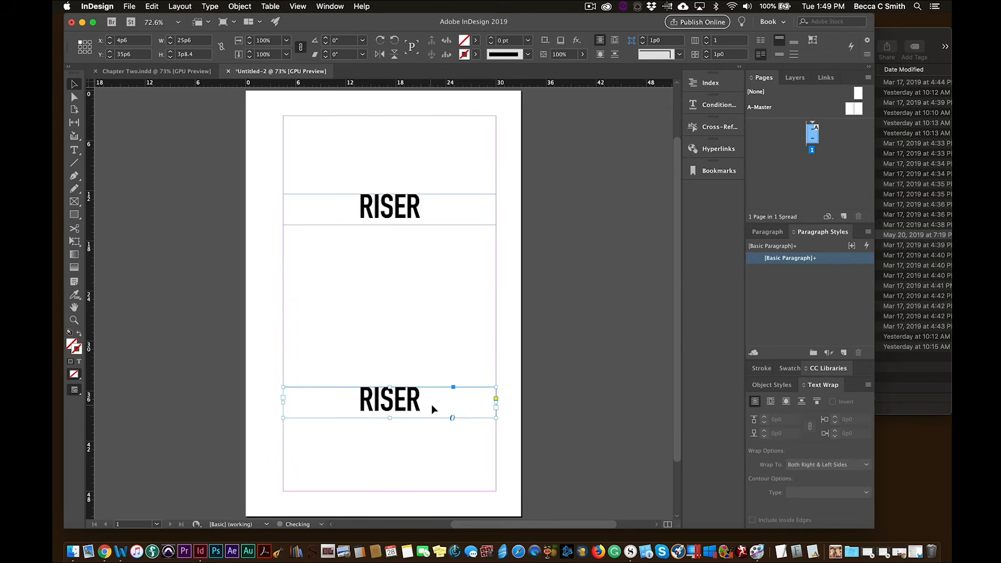
Step: Replace the text in the lower duplicate frame with the author's name in capitals
{"action": "double_click", "coordinate": [402, 407]}
{"action": "key", "text": "super+a"}
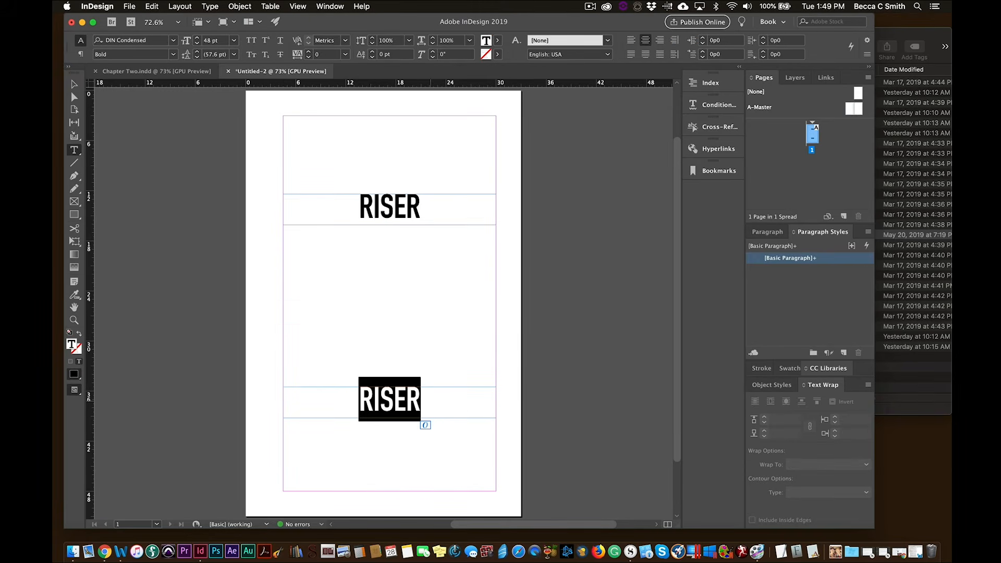
{"action": "type", "text": "BEC"}
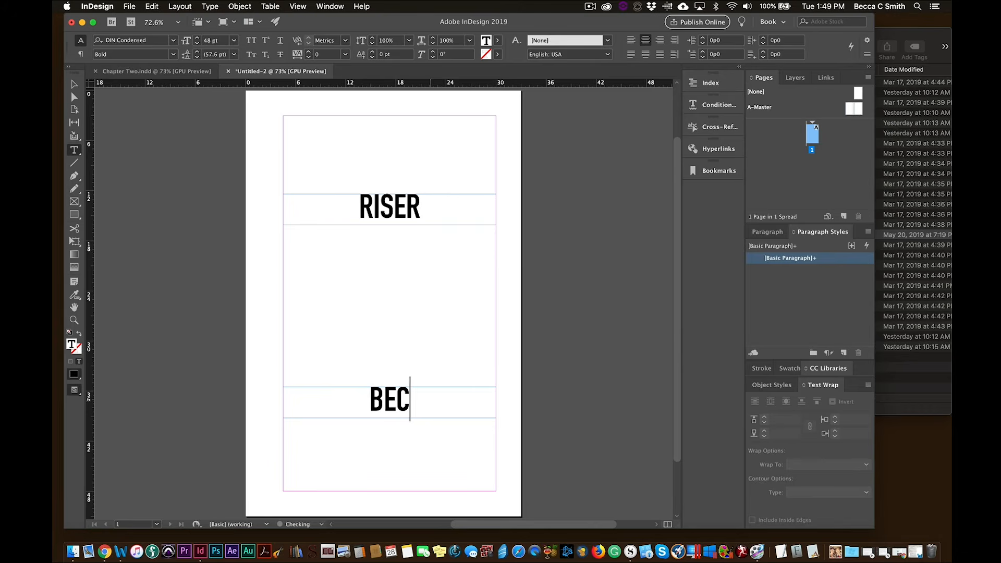
{"action": "type", "text": "CA C. SMITH"}
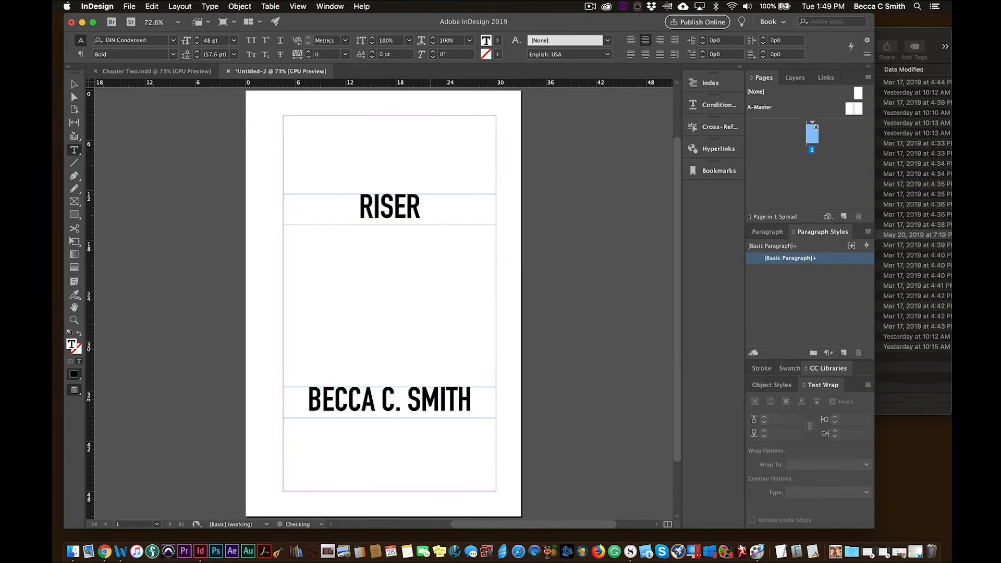
Step: Reduce the author's name to 30 pt and fit its frame to the text
{"action": "key", "text": "super+a"}
{"action": "left_click", "coordinate": [234, 40]}
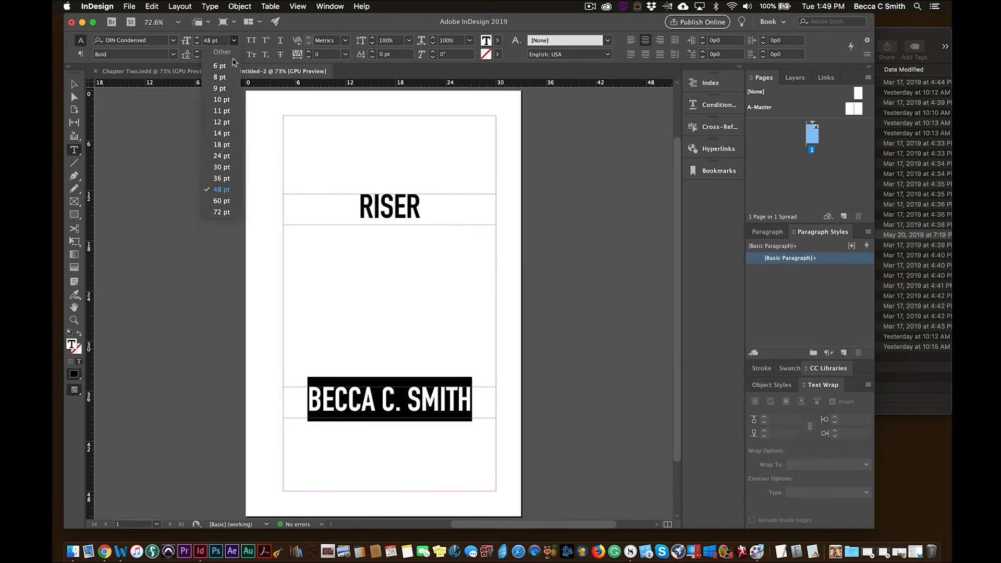
{"action": "left_click", "coordinate": [224, 168]}
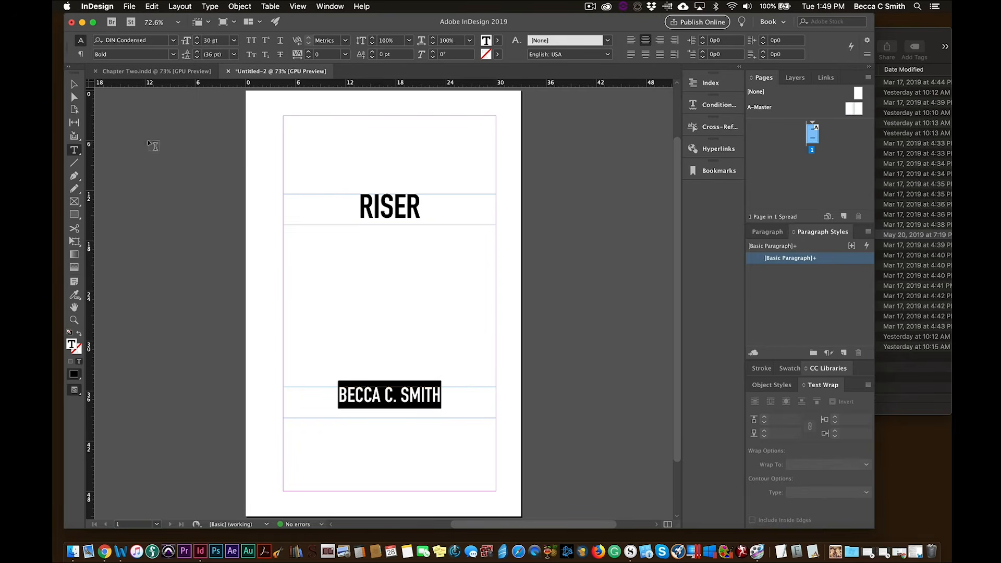
{"action": "left_click", "coordinate": [73, 85]}
{"action": "key", "text": "super+alt+c"}
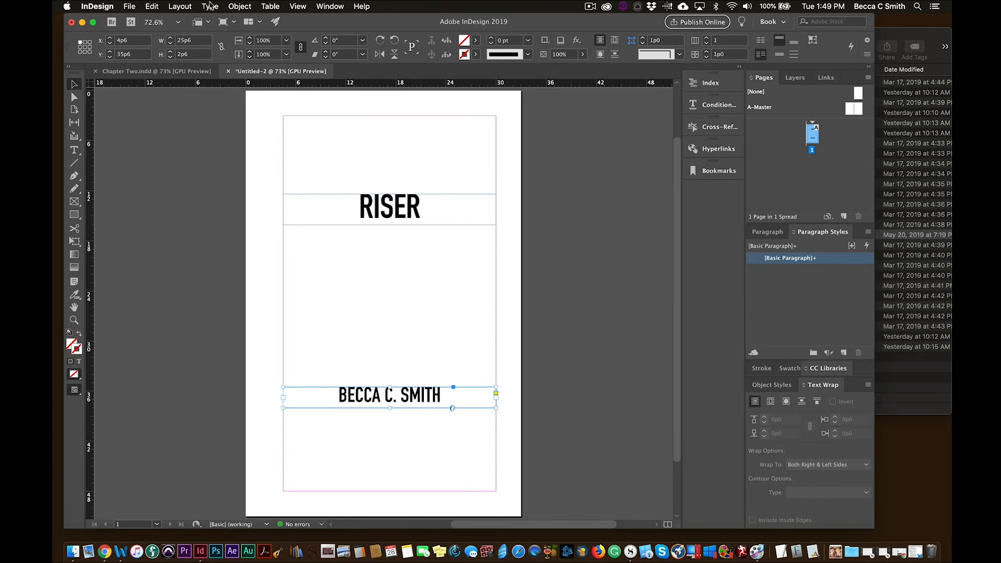
Step: Insert one A-Master page after page 1
{"action": "scroll", "coordinate": [426, 288], "scroll_direction": "down", "scroll_amount": 3}
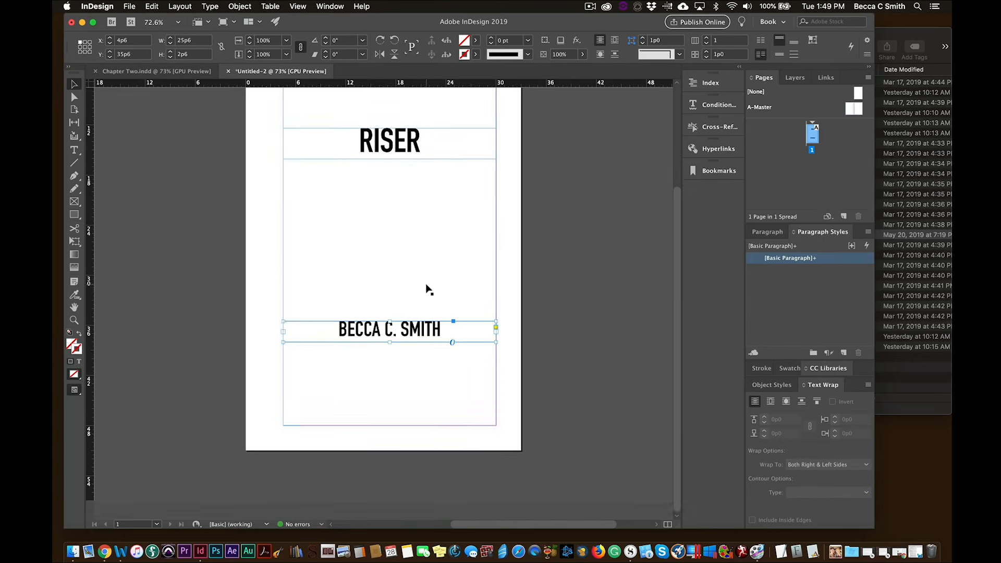
{"action": "scroll", "coordinate": [427, 288], "scroll_direction": "up", "scroll_amount": 6}
{"action": "left_click", "coordinate": [181, 6]}
{"action": "mouse_move", "coordinate": [208, 19]}
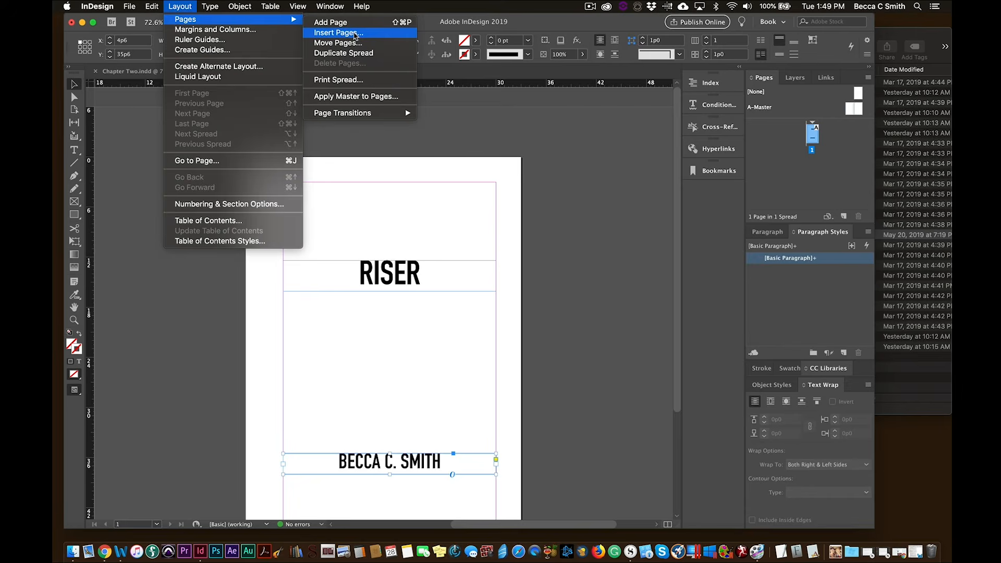
{"action": "left_click", "coordinate": [354, 35]}
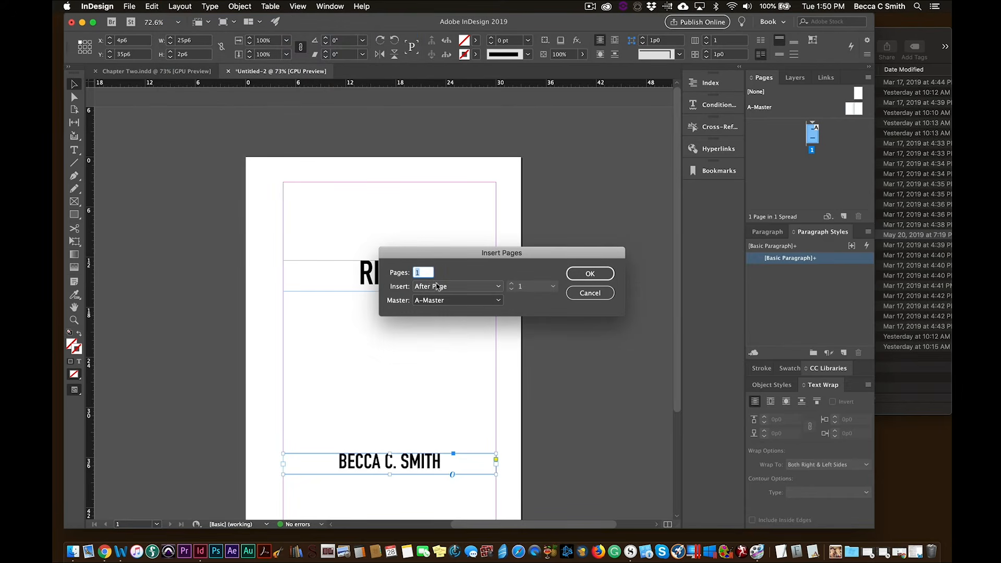
{"action": "left_click", "coordinate": [586, 277]}
{"action": "scroll", "coordinate": [414, 347], "scroll_direction": "up", "scroll_amount": 10}
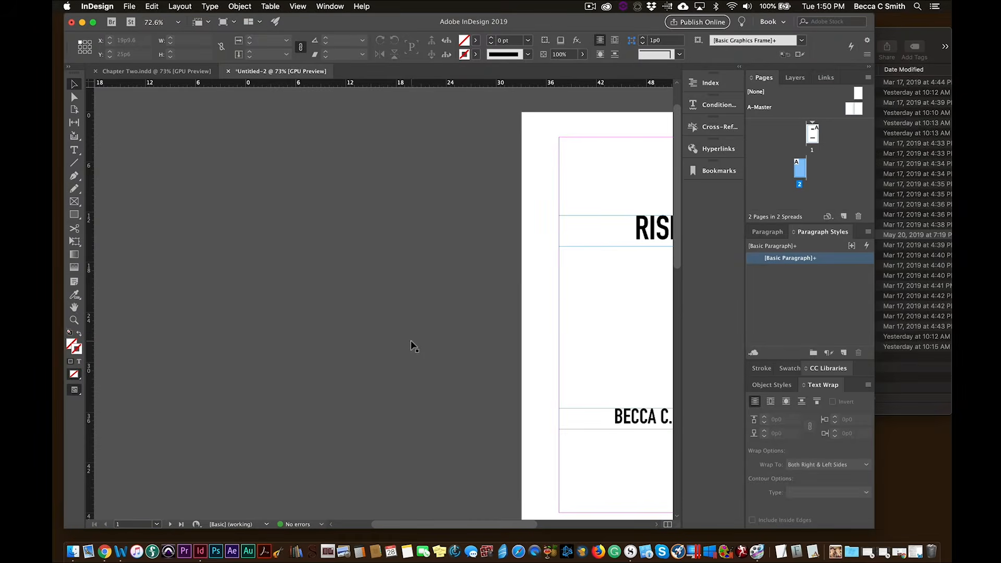
{"action": "scroll", "coordinate": [412, 345], "scroll_direction": "down", "scroll_amount": 10}
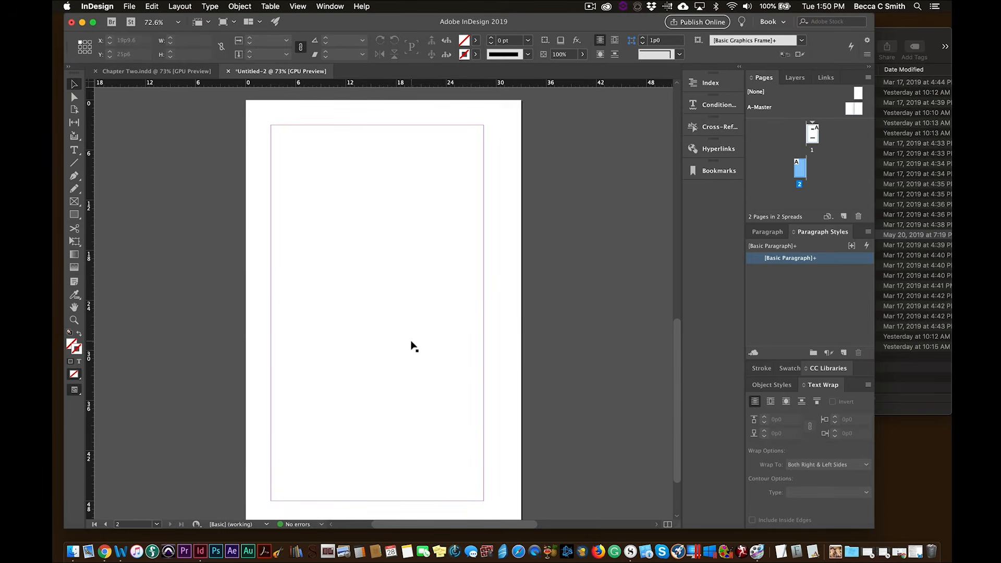
Step: Open Copyright.docx from the Atlas Rising Word Docs folder in Word and copy its entire text
{"action": "left_click", "coordinate": [935, 34]}
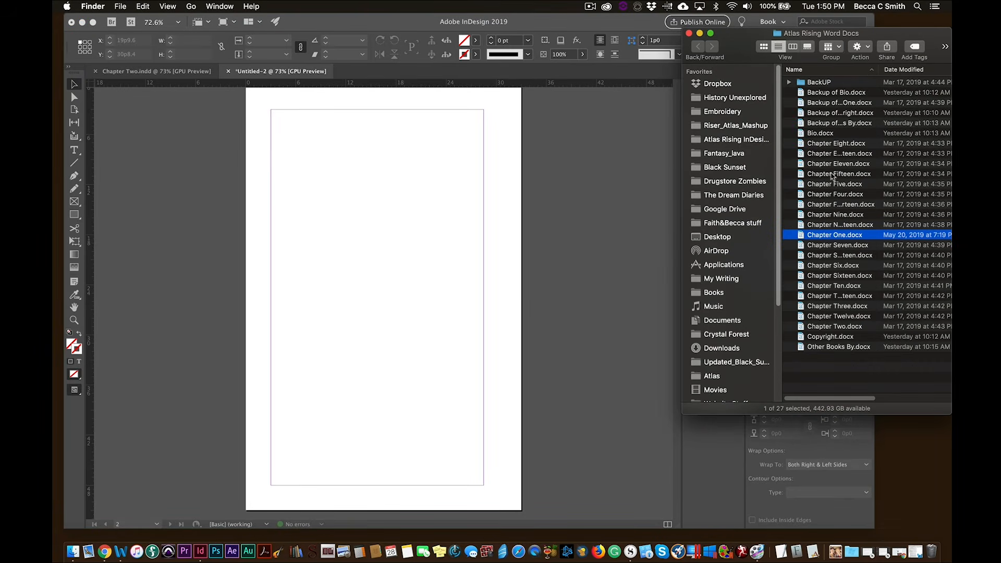
{"action": "double_click", "coordinate": [801, 338]}
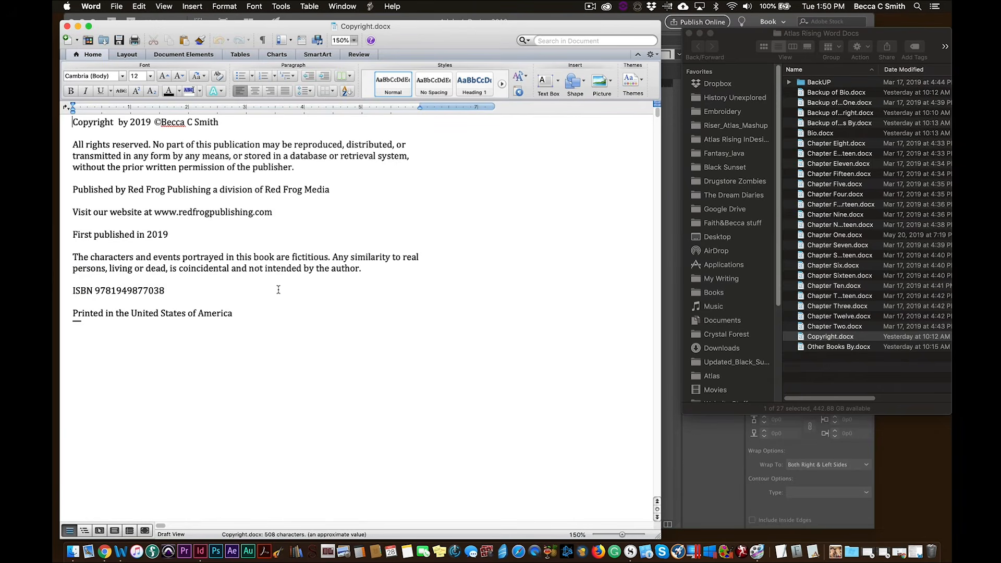
{"action": "key", "text": "super+a"}
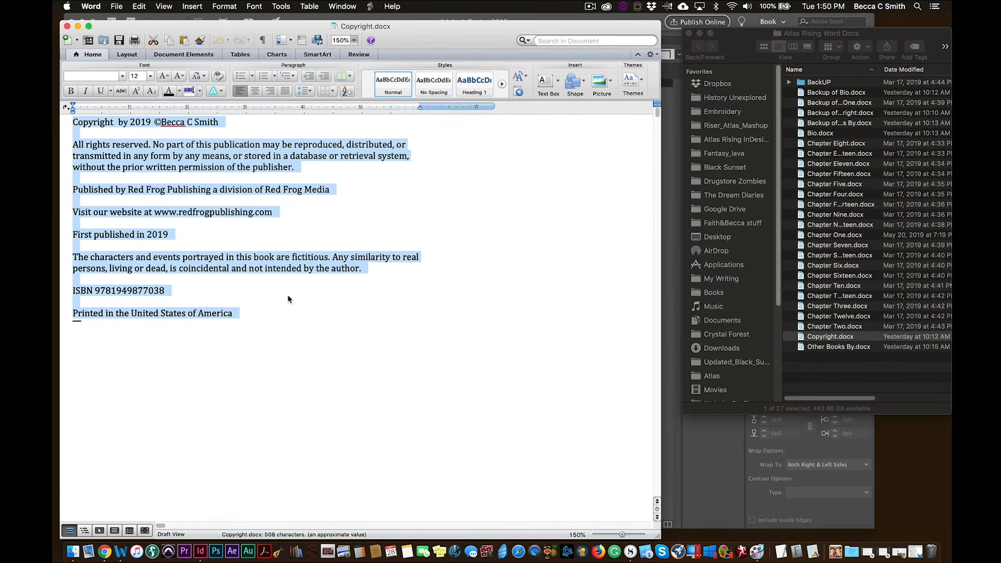
Step: Return to InDesign, paste the copyright text into a margin-sized text frame on page 2, and centre all of it
{"action": "left_click", "coordinate": [549, 15]}
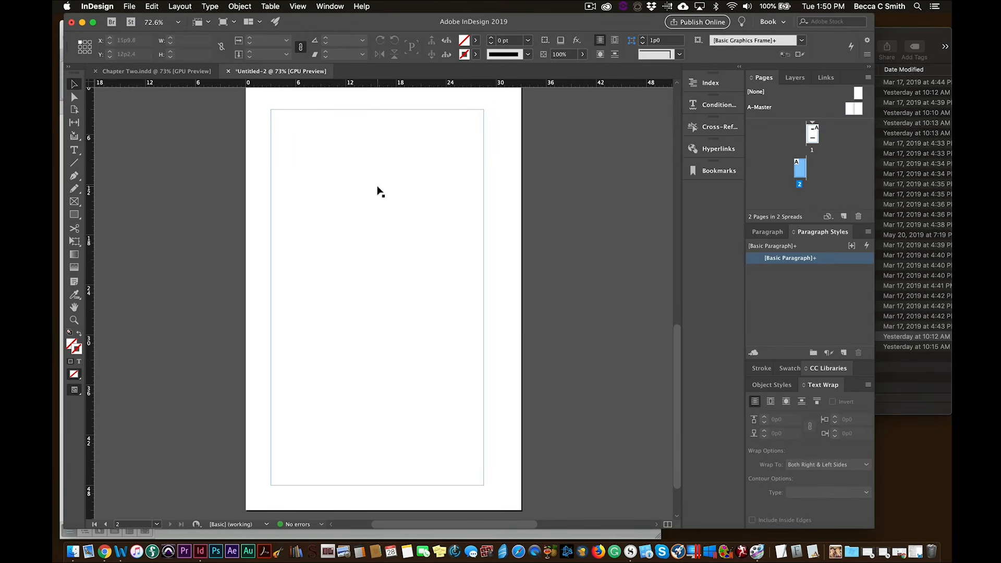
{"action": "key", "text": "t"}
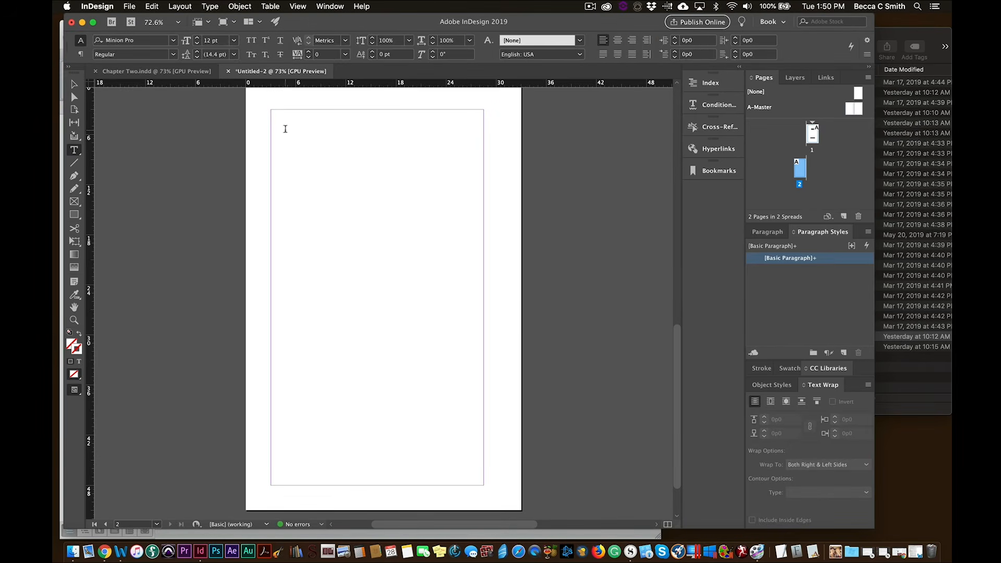
{"action": "left_click", "coordinate": [284, 125]}
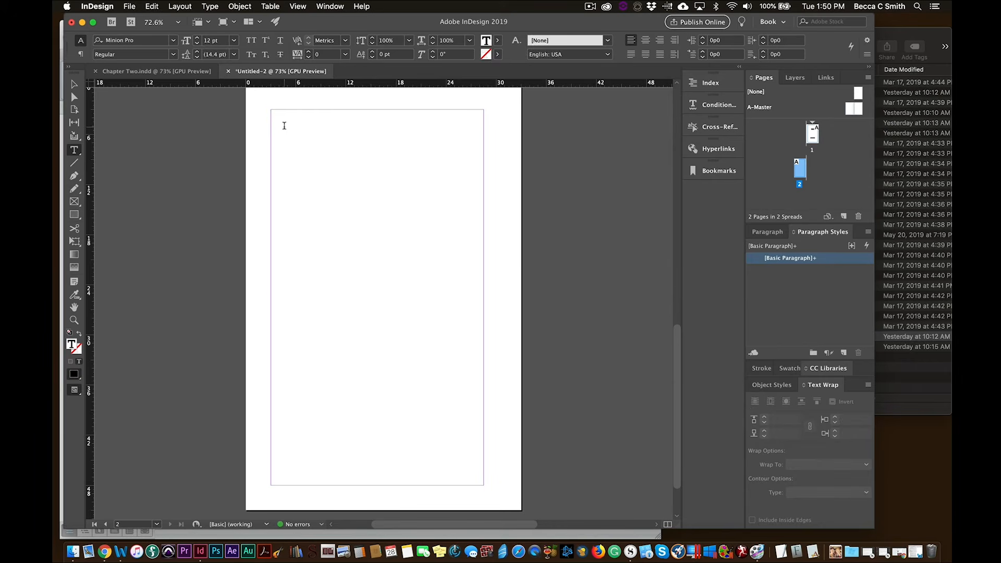
{"action": "key", "text": "super+v"}
{"action": "key", "text": "super+a"}
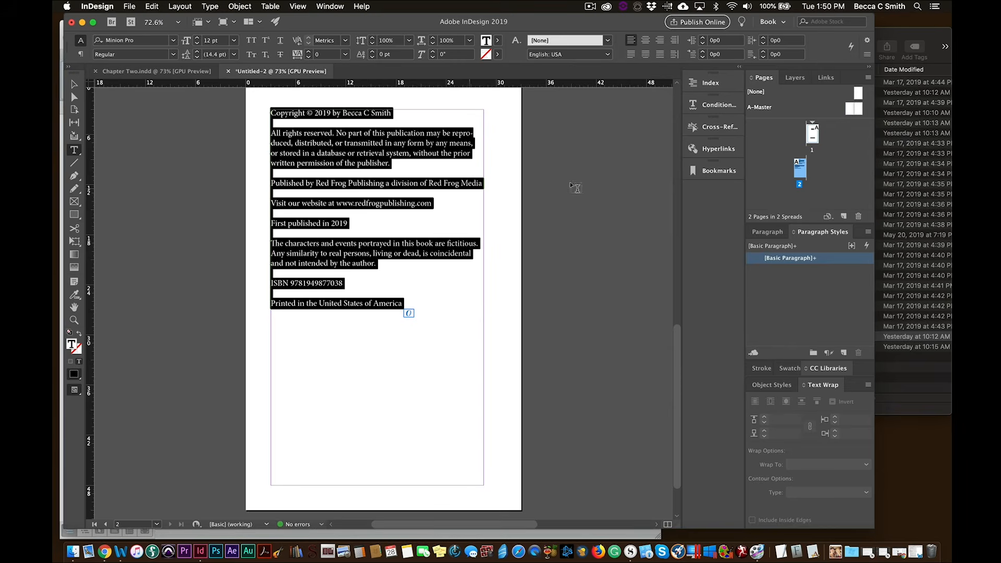
{"action": "left_click", "coordinate": [646, 41]}
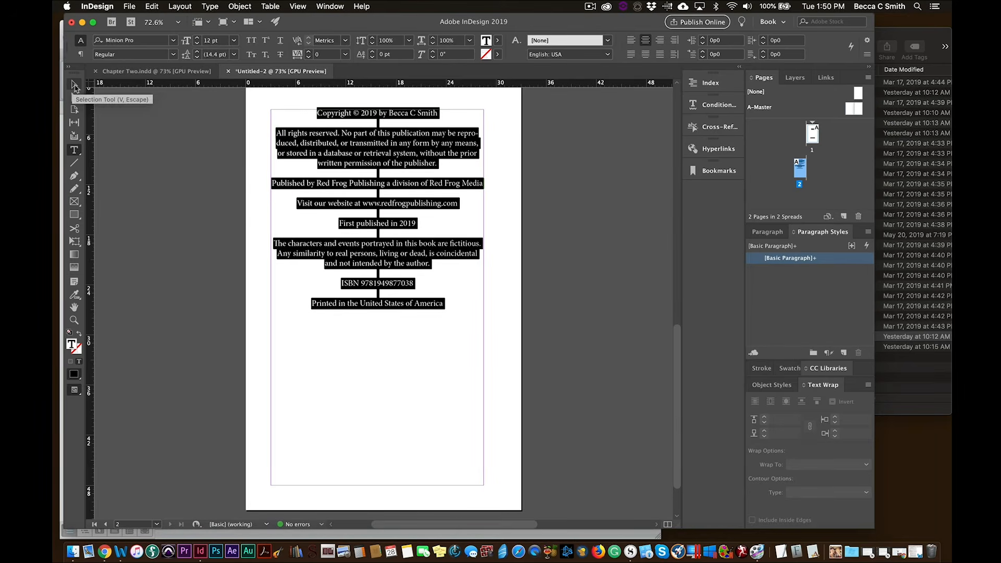
Step: Shorten the copyright frame to about 24p4 high and move it down to a Y position of about 13p4
{"action": "left_click", "coordinate": [75, 85]}
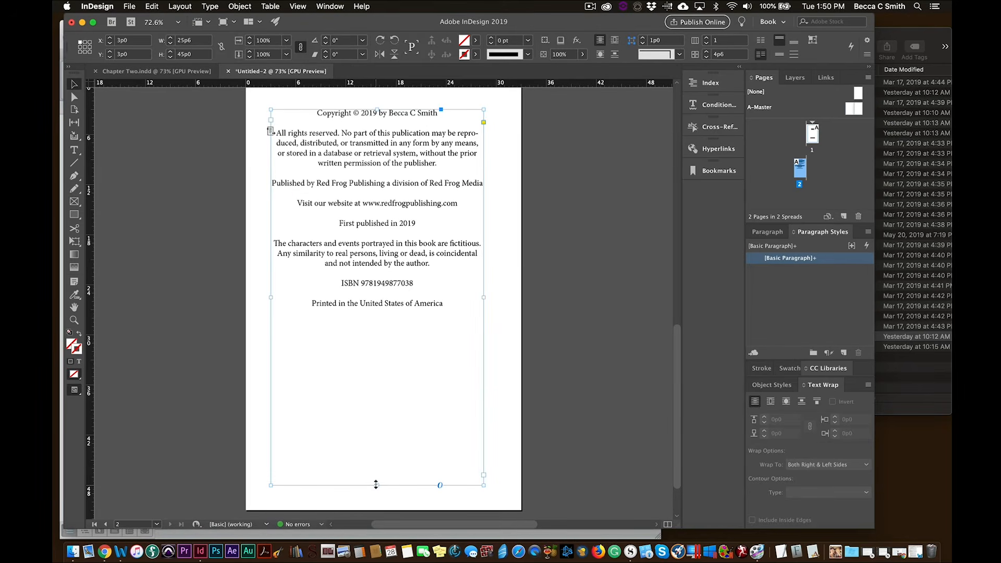
{"action": "left_click_drag", "start_coordinate": [376, 485], "coordinate": [376, 313]}
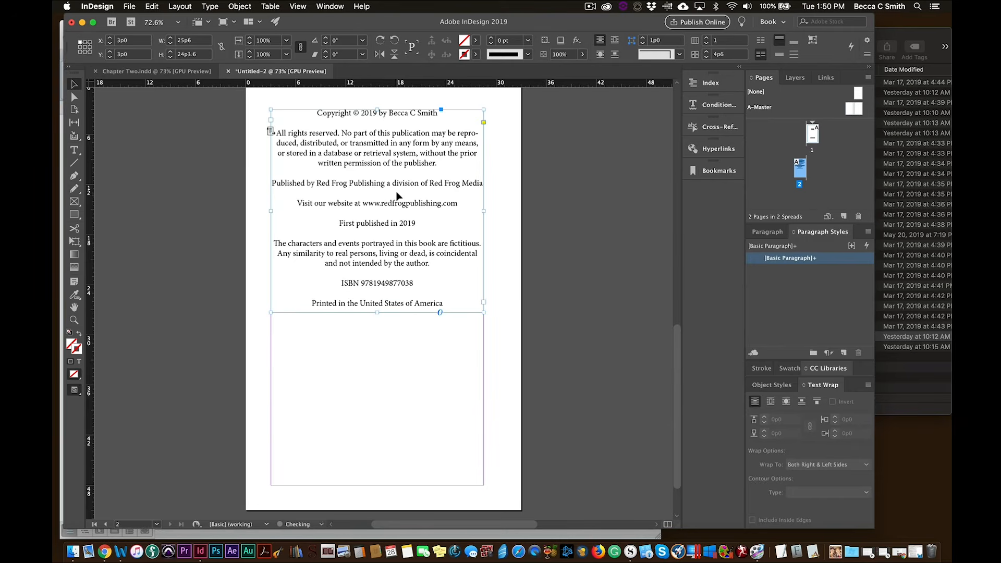
{"action": "left_click_drag", "start_coordinate": [399, 201], "coordinate": [397, 275]}
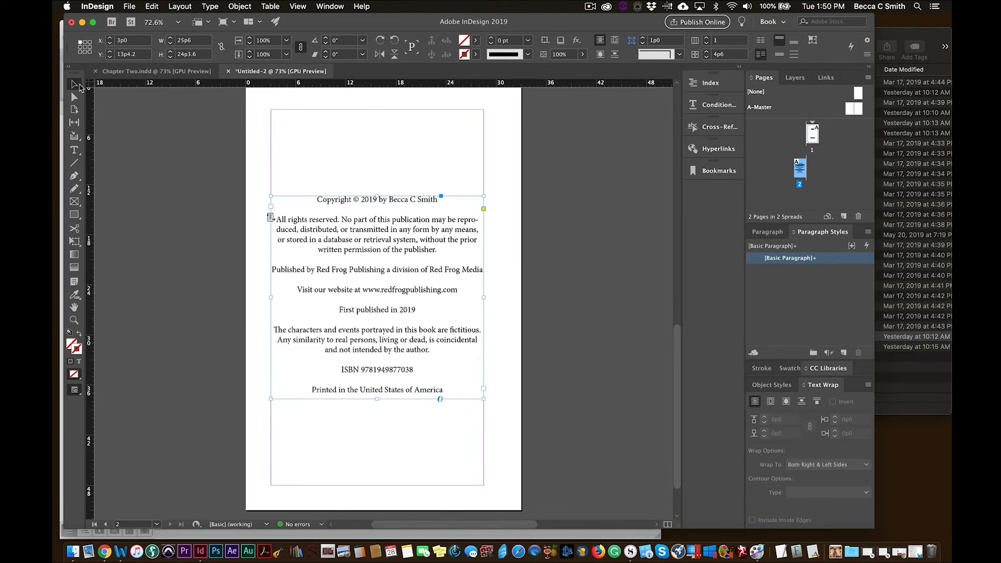
{"action": "key", "text": "super+shift+a"}
Step: Insert one page after the copyright page as page 3
{"action": "left_click", "coordinate": [180, 6]}
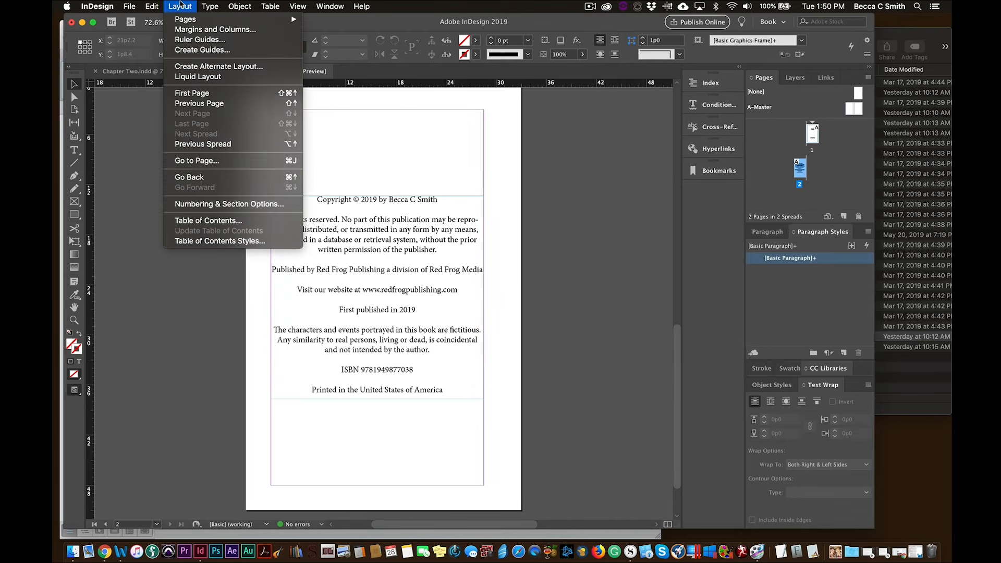
{"action": "mouse_move", "coordinate": [182, 20]}
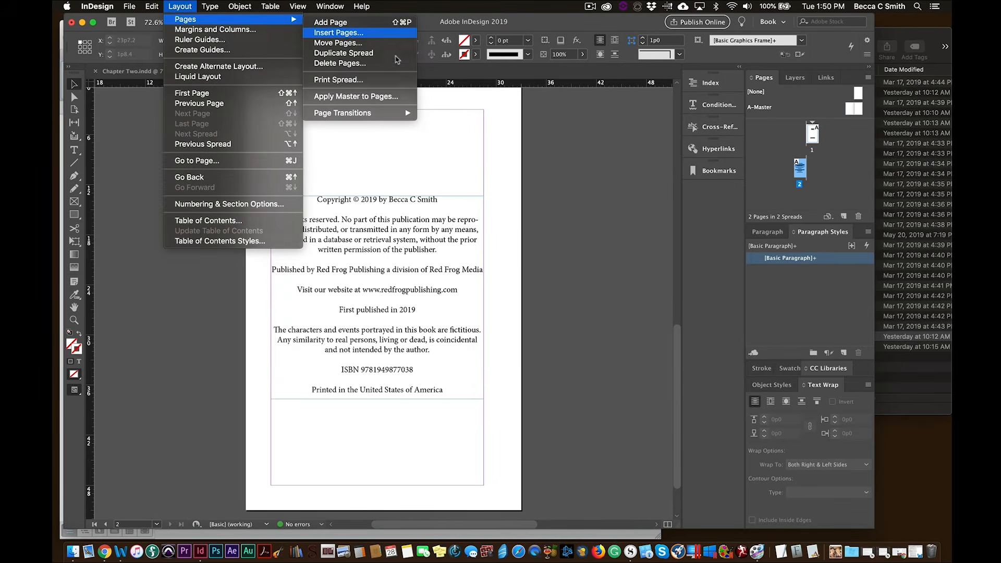
{"action": "left_click", "coordinate": [348, 33]}
{"action": "left_click", "coordinate": [588, 273]}
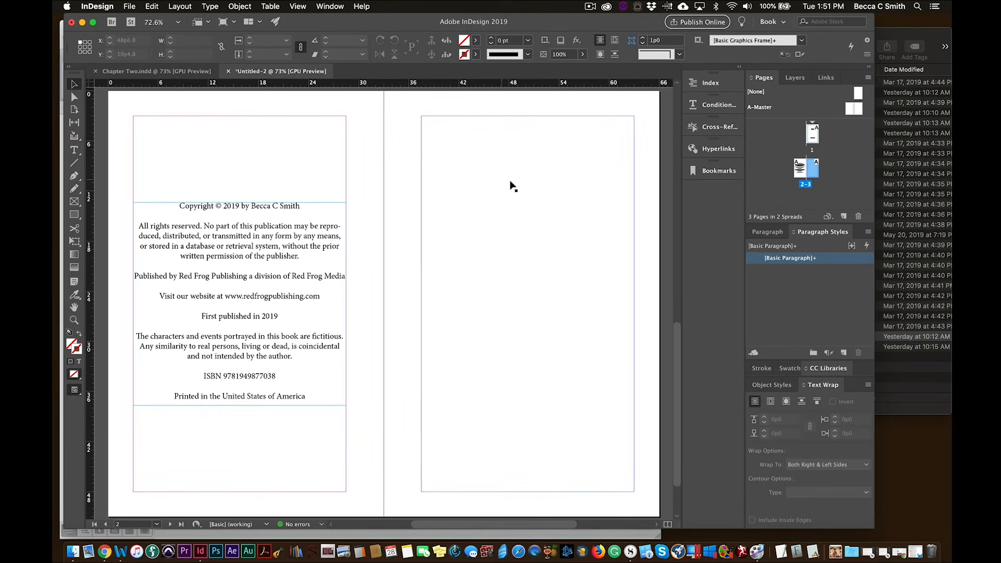
Step: Add the text "Dedicated to everyone..." in a margin-sized text frame on page 3
{"action": "left_click", "coordinate": [74, 150]}
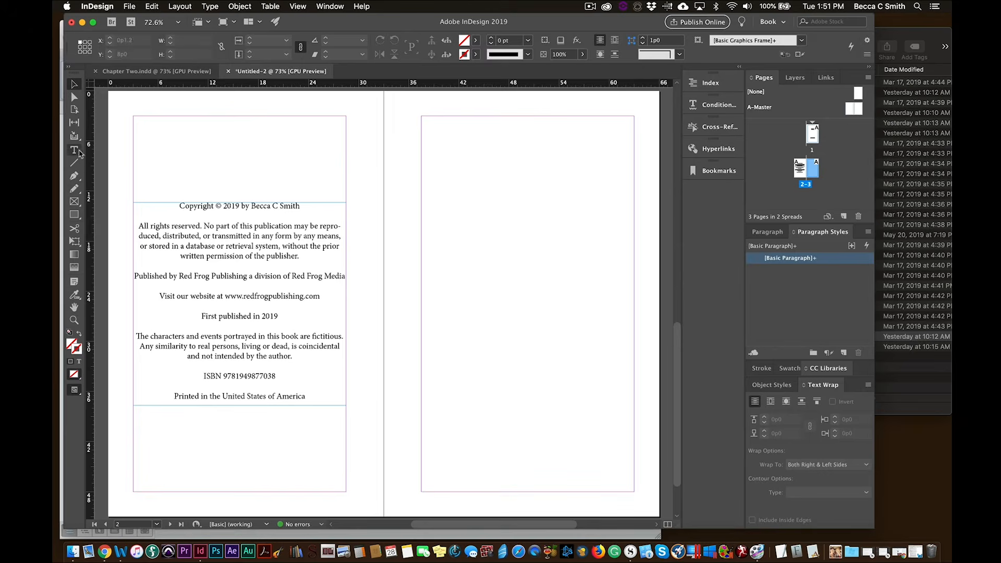
{"action": "left_click", "coordinate": [460, 164]}
{"action": "type", "text": "Dedicated to everyone..."}
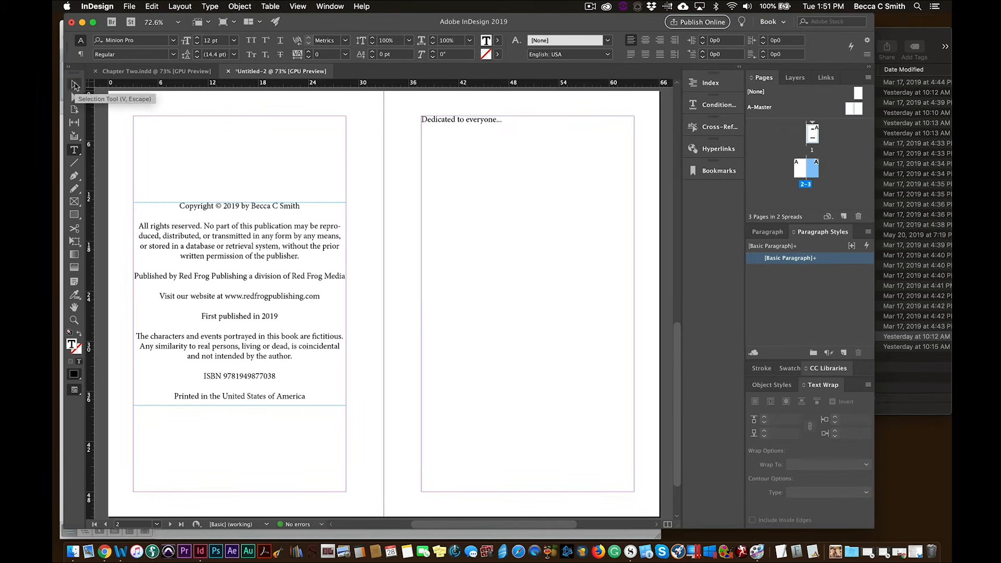
Step: Shorten the dedication frame to about 1p11, place it at a Y position of about 12p5, and centre its text
{"action": "key", "text": "Escape"}
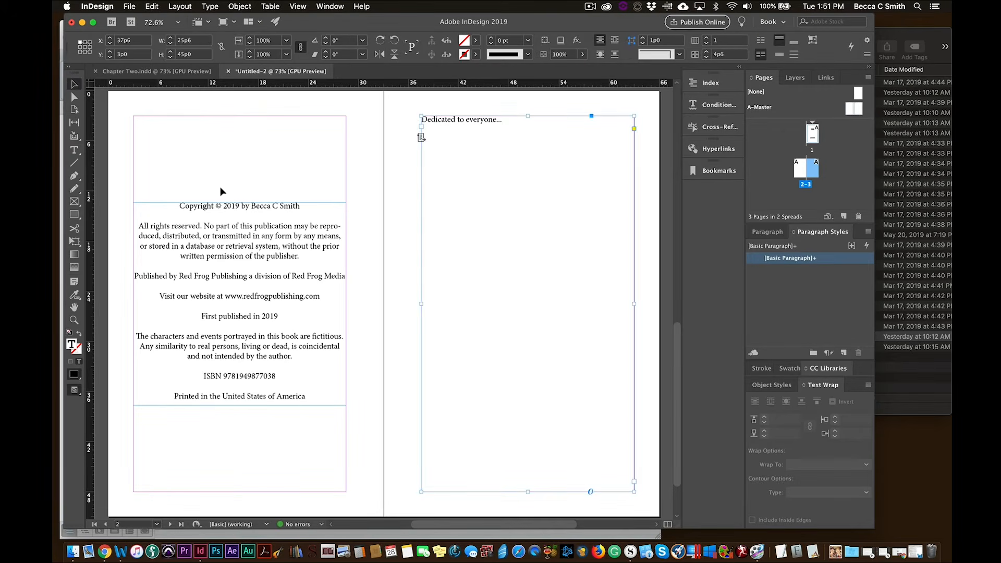
{"action": "left_click_drag", "start_coordinate": [528, 490], "coordinate": [544, 203]}
{"action": "key", "text": "Return"}
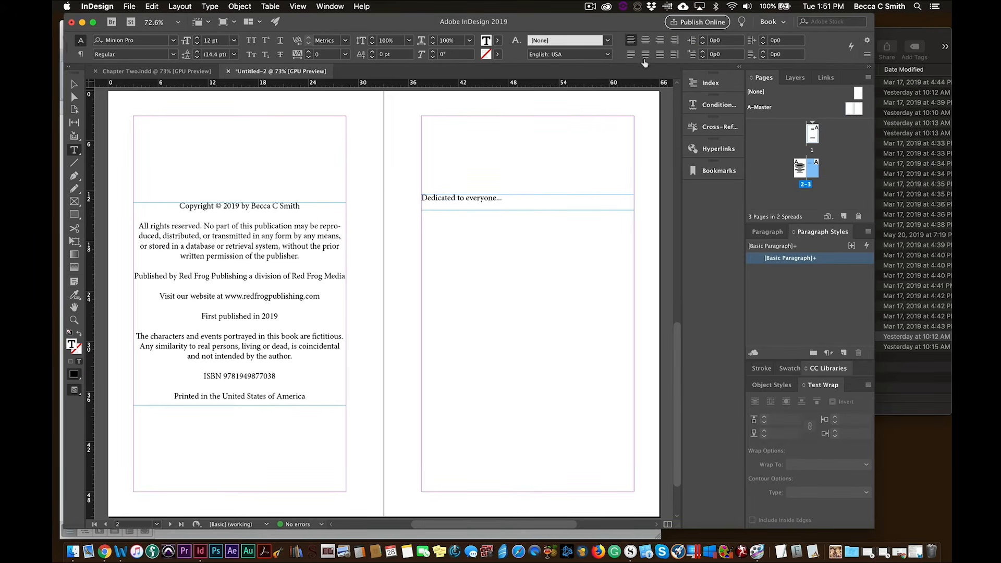
{"action": "left_click", "coordinate": [645, 40]}
{"action": "left_click", "coordinate": [74, 85]}
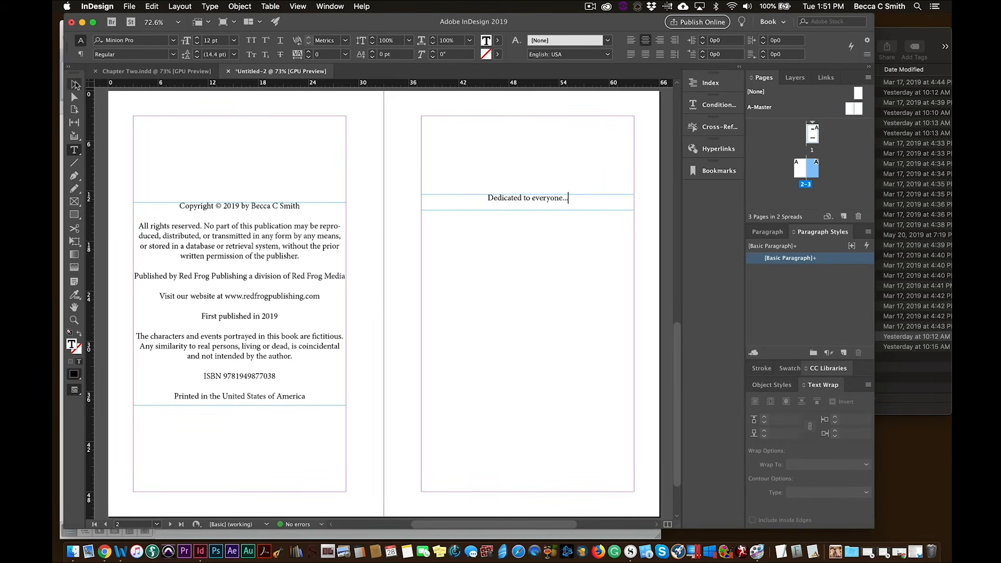
Step: Insert one A-Master page after page 3
{"action": "scroll", "coordinate": [491, 390], "scroll_direction": "down", "scroll_amount": 3}
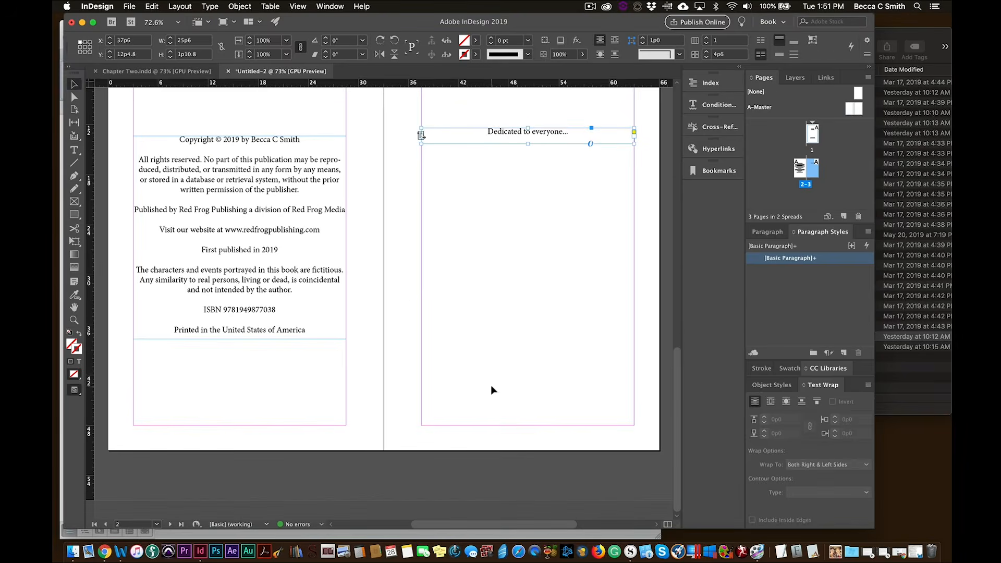
{"action": "left_click", "coordinate": [177, 7]}
{"action": "mouse_move", "coordinate": [186, 19]}
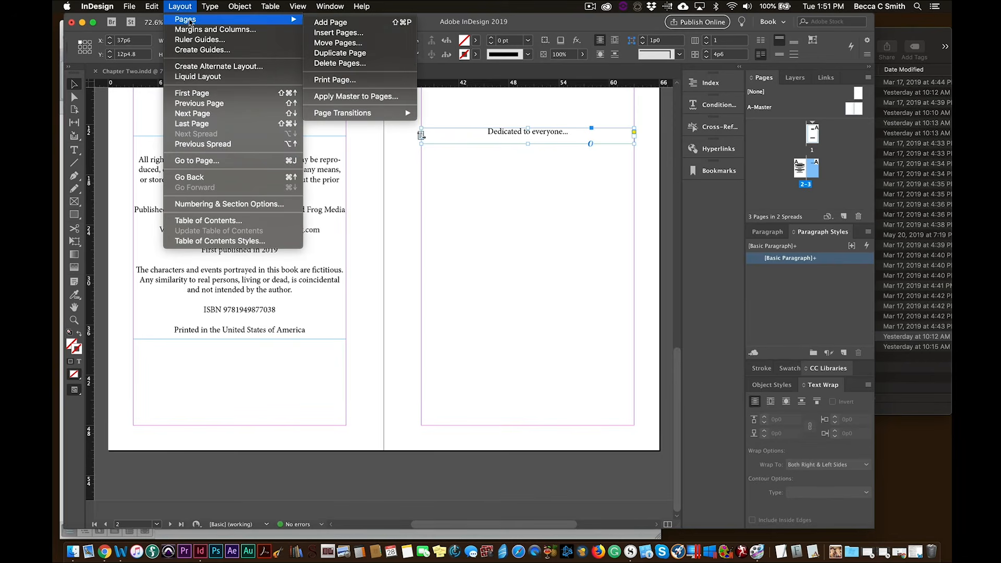
{"action": "left_click", "coordinate": [326, 33]}
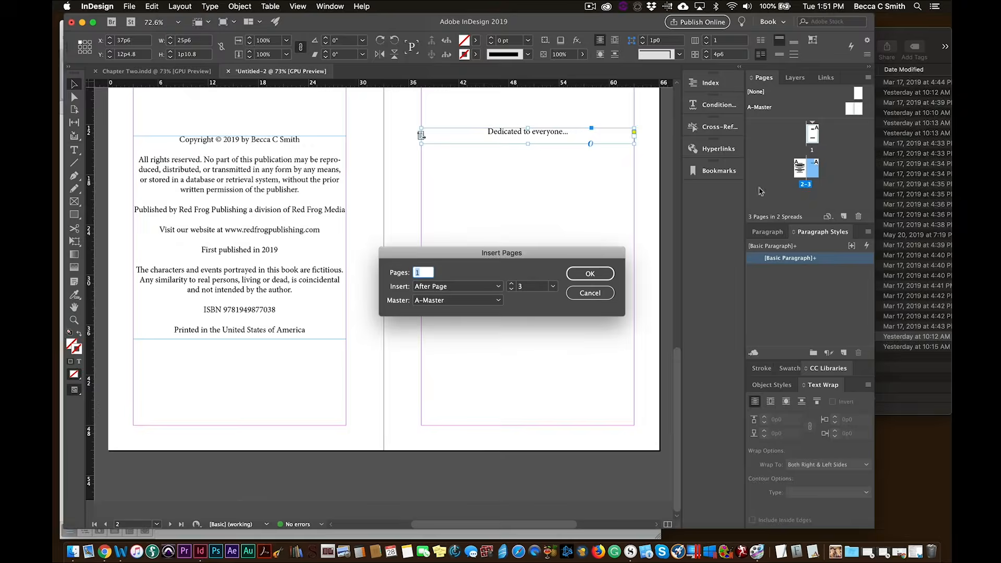
{"action": "left_click", "coordinate": [601, 276]}
Step: Open Other Books By.docx in Word and copy its entire text
{"action": "left_click", "coordinate": [943, 41]}
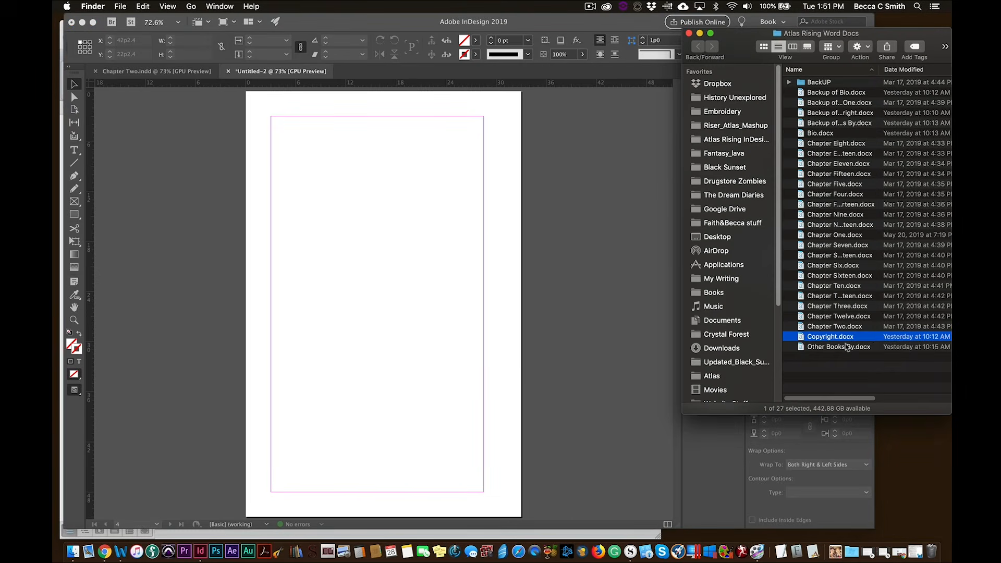
{"action": "double_click", "coordinate": [808, 347]}
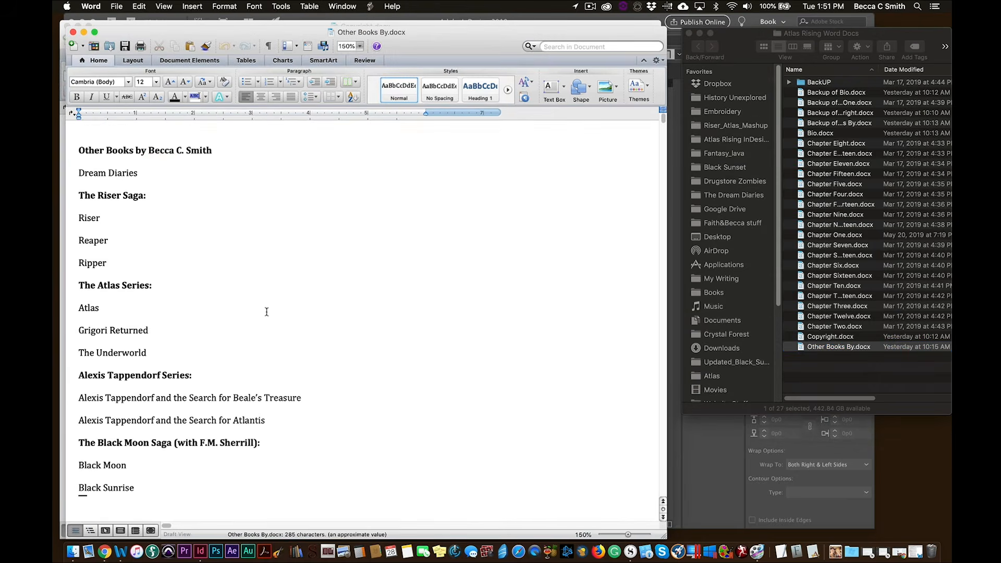
{"action": "key", "text": "super+a"}
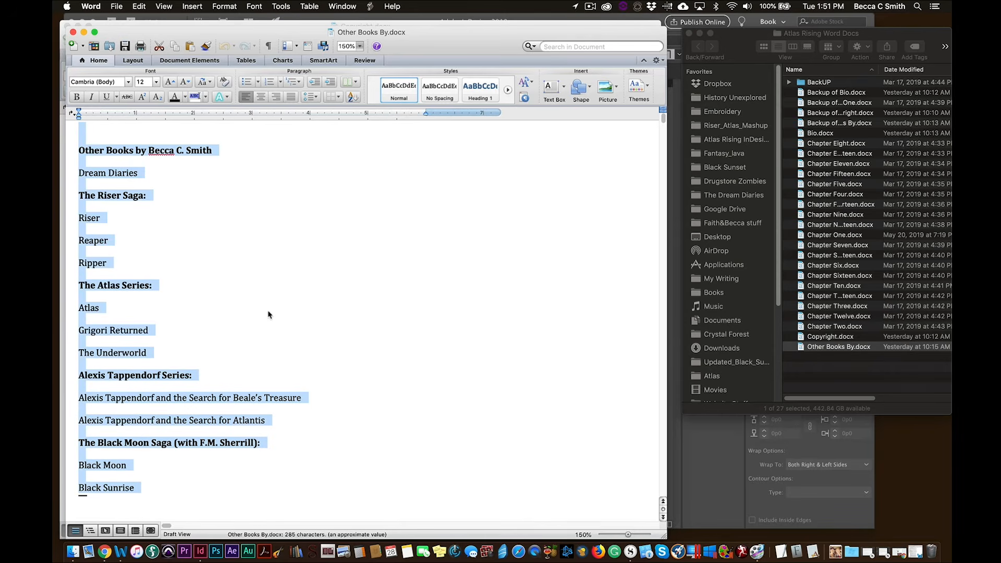
{"action": "key", "text": "super+c"}
Step: Return to InDesign and paste the list of other books into a margin-sized text frame on page 4
{"action": "left_click", "coordinate": [708, 475]}
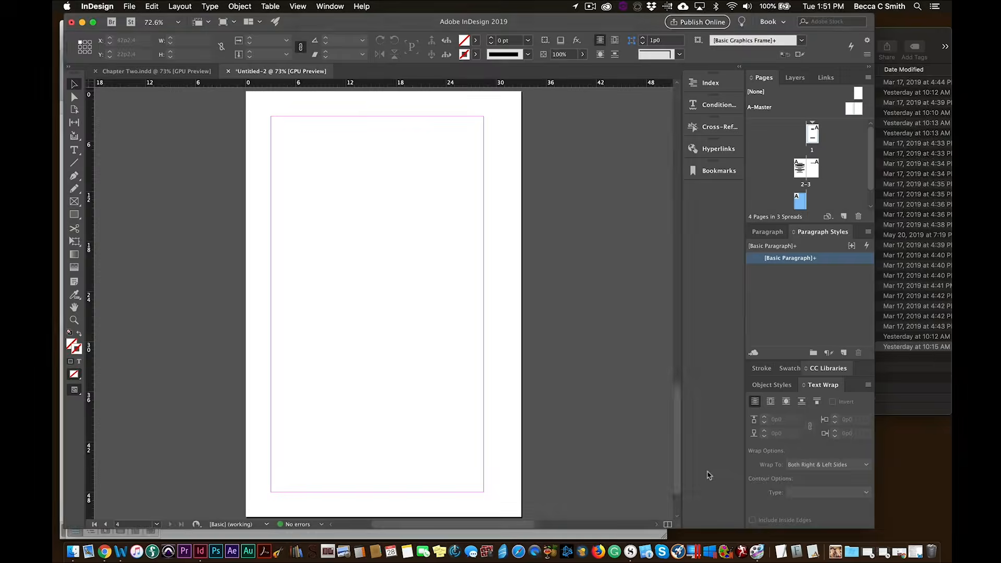
{"action": "double_click", "coordinate": [297, 136]}
{"action": "key", "text": "super+v"}
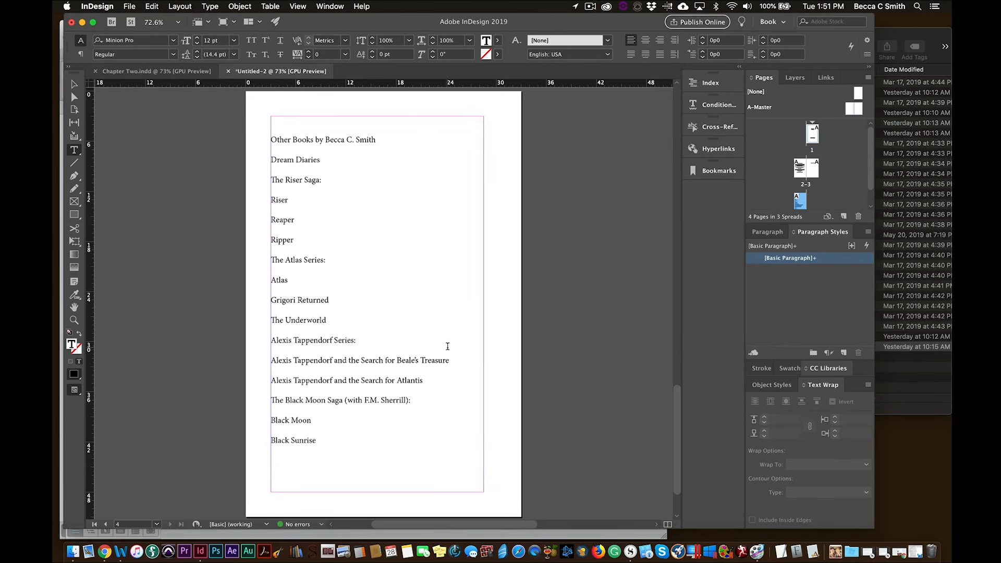
Step: Make the "Other Books by" heading on page 4 bold and centre it
{"action": "left_click_drag", "start_coordinate": [384, 140], "coordinate": [268, 139]}
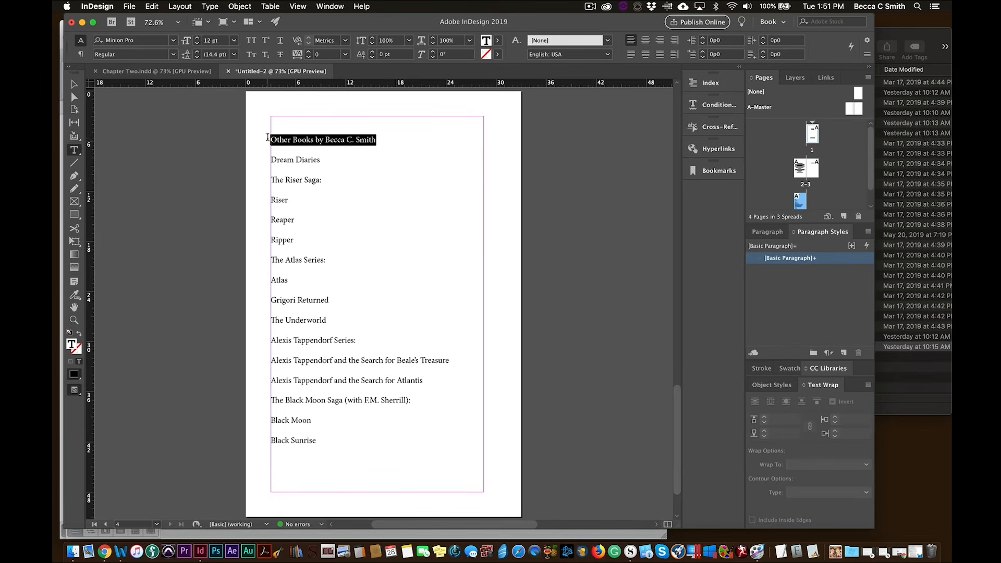
{"action": "left_click", "coordinate": [173, 55]}
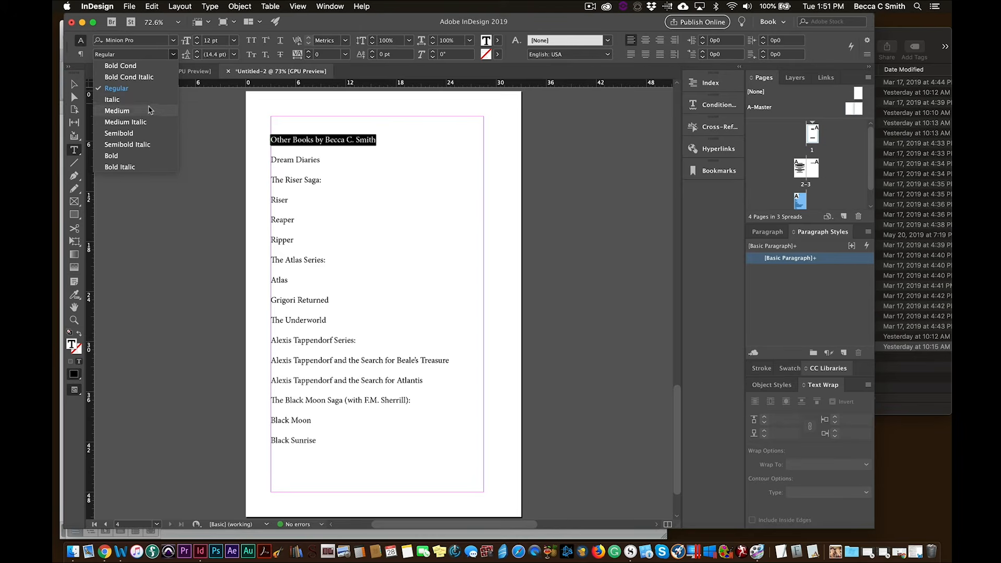
{"action": "left_click", "coordinate": [146, 156]}
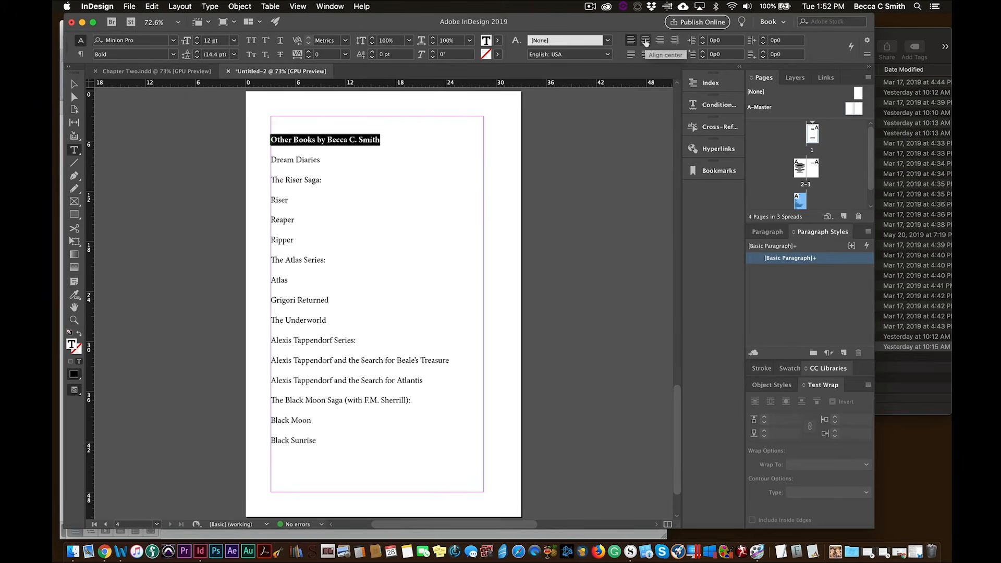
{"action": "left_click", "coordinate": [645, 42]}
{"action": "left_click", "coordinate": [322, 160]}
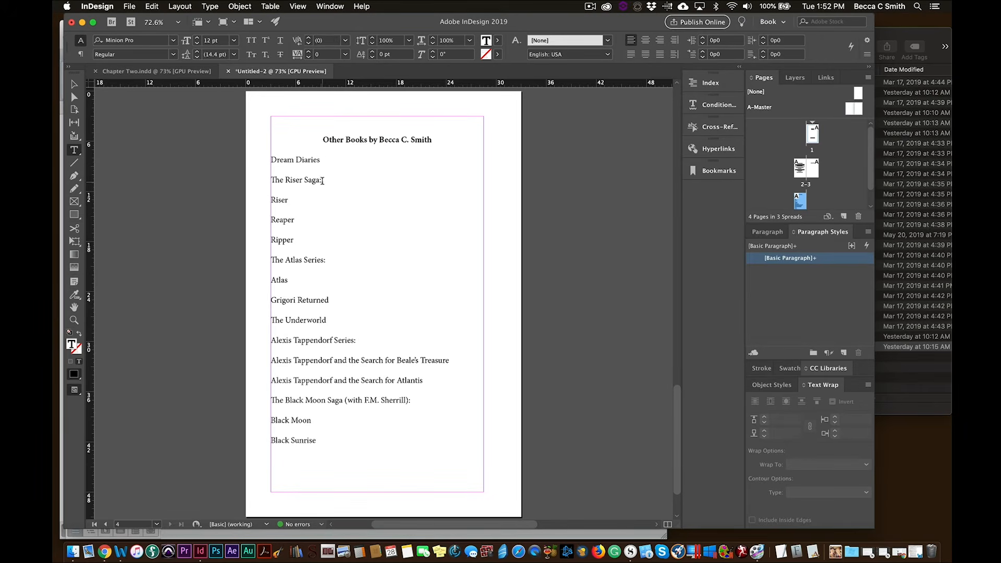
Step: Make the series headings "The Riser Saga:" and "The Atlas Series:" bold
{"action": "left_click_drag", "start_coordinate": [322, 180], "coordinate": [270, 180]}
{"action": "left_click", "coordinate": [173, 54]}
{"action": "left_click", "coordinate": [111, 155]}
{"action": "left_click_drag", "start_coordinate": [327, 261], "coordinate": [255, 261]}
{"action": "left_click", "coordinate": [172, 54]}
{"action": "left_click", "coordinate": [111, 155]}
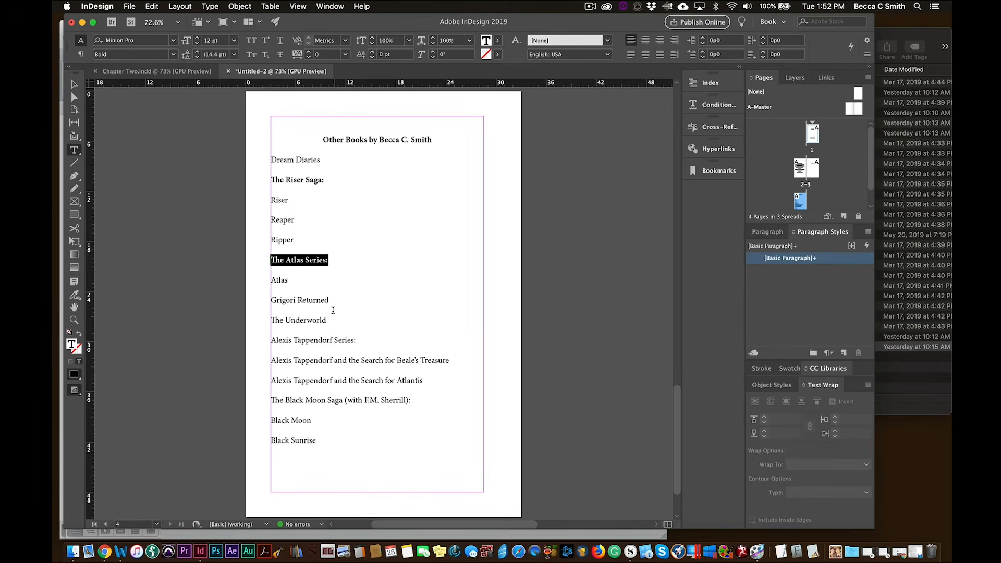
Step: Make the "Alexis Tappendorf Series:" heading and the full Black Moon Saga heading line bold
{"action": "left_click", "coordinate": [359, 340]}
{"action": "left_click_drag", "start_coordinate": [357, 340], "coordinate": [270, 341]}
{"action": "key", "text": "super+shift+b"}
{"action": "left_click", "coordinate": [414, 400]}
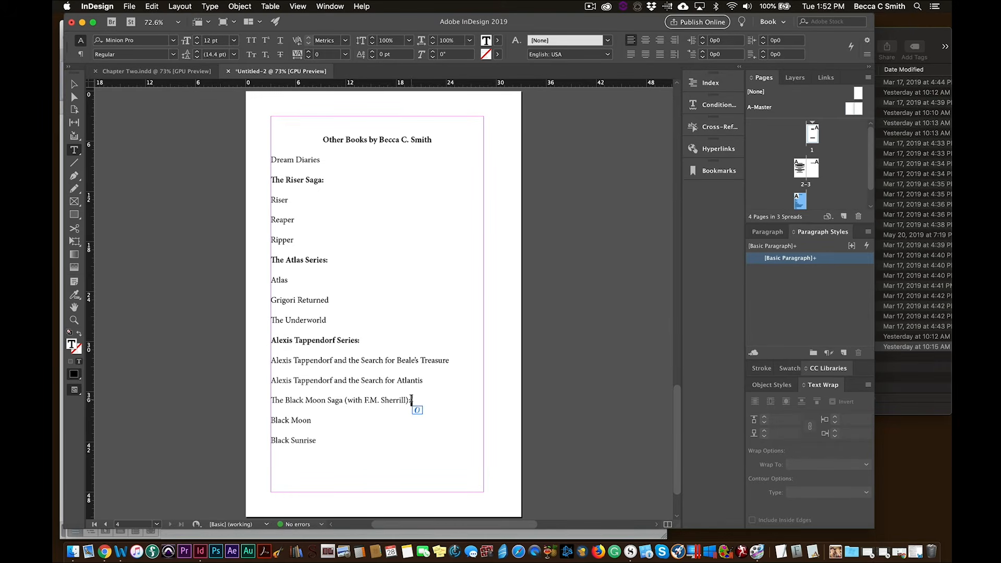
{"action": "left_click_drag", "start_coordinate": [411, 400], "coordinate": [262, 401]}
{"action": "key", "text": "super+shift+b"}
{"action": "left_click", "coordinate": [461, 370]}
Step: Save the front matter document as Copyright in the INDESIGN FILES folder
{"action": "key", "text": "super+s"}
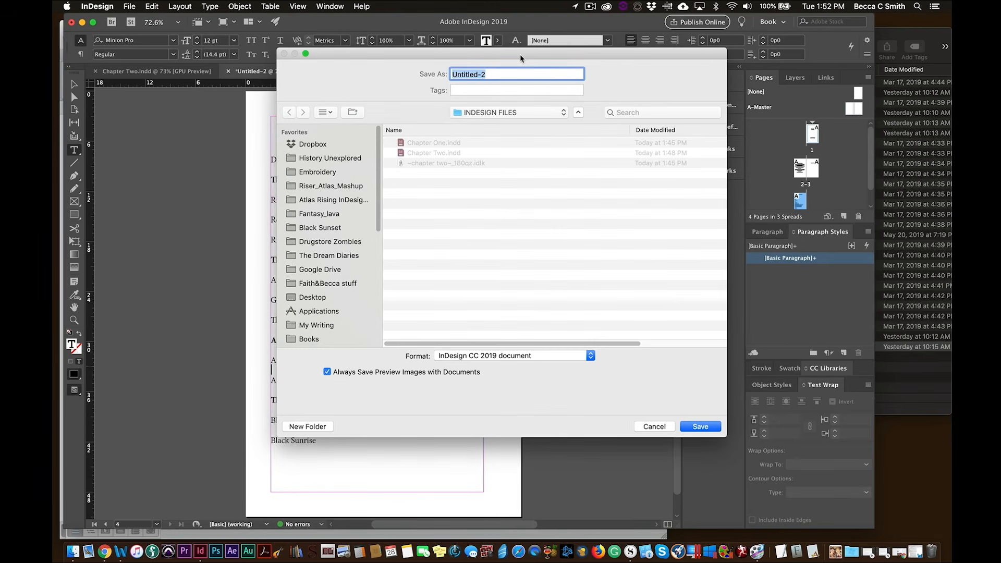
{"action": "type", "text": "Copyright"}
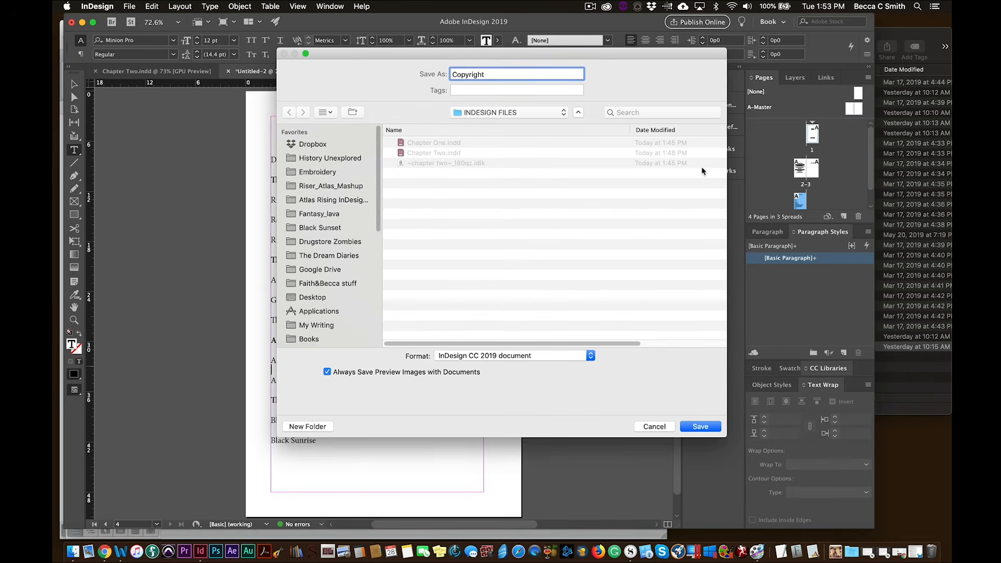
{"action": "left_click", "coordinate": [709, 428]}
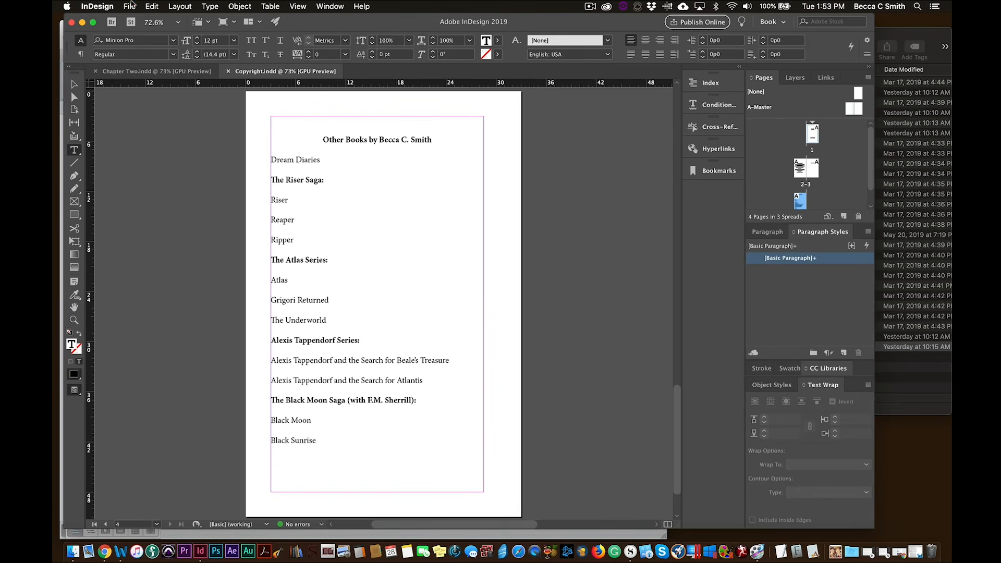
Step: Create a new document from the saved 33p0 x 51p0 book template preset
{"action": "left_click", "coordinate": [129, 6]}
{"action": "mouse_move", "coordinate": [139, 20]}
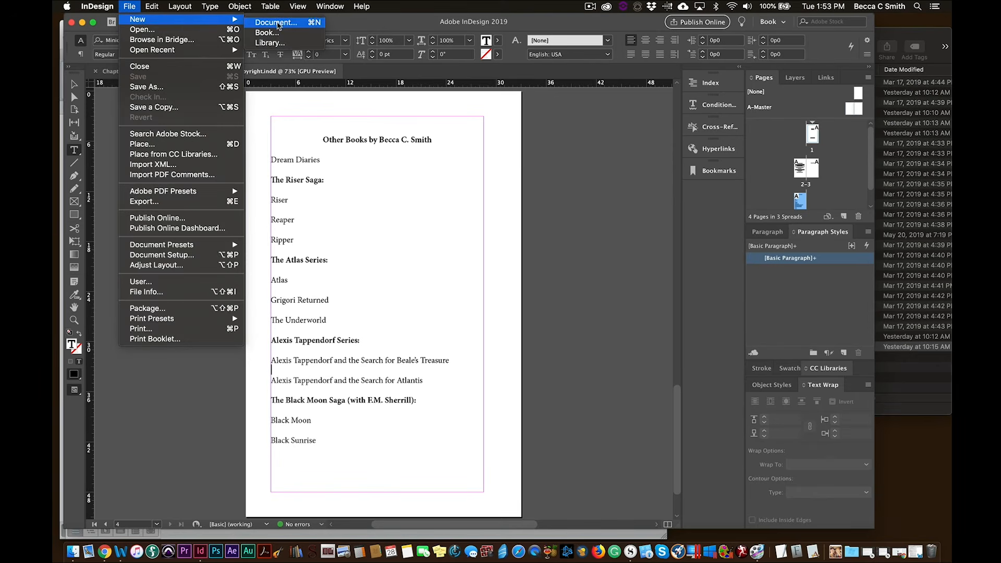
{"action": "left_click", "coordinate": [276, 22]}
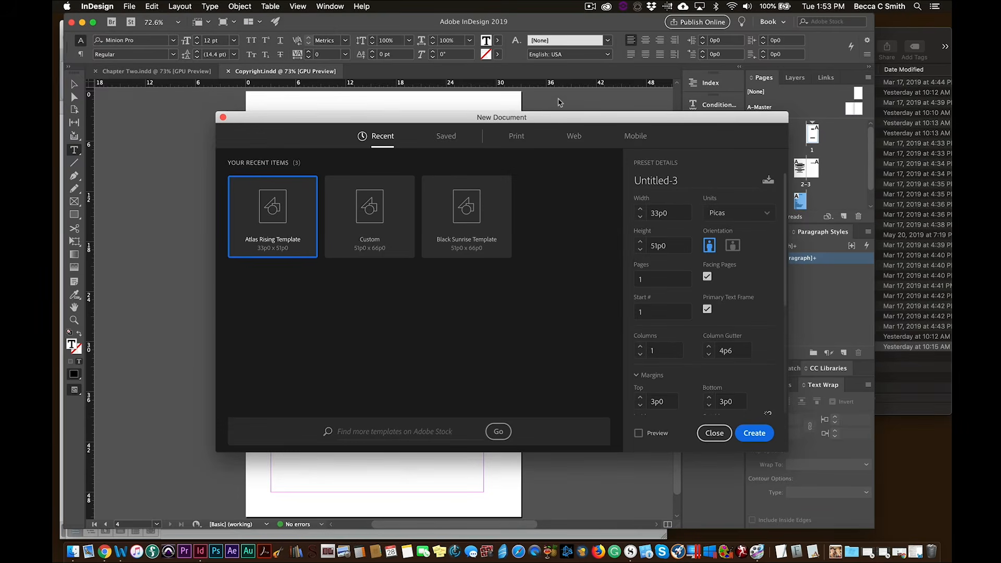
{"action": "left_click", "coordinate": [446, 136]}
{"action": "left_click", "coordinate": [495, 297]}
{"action": "left_click", "coordinate": [755, 434]}
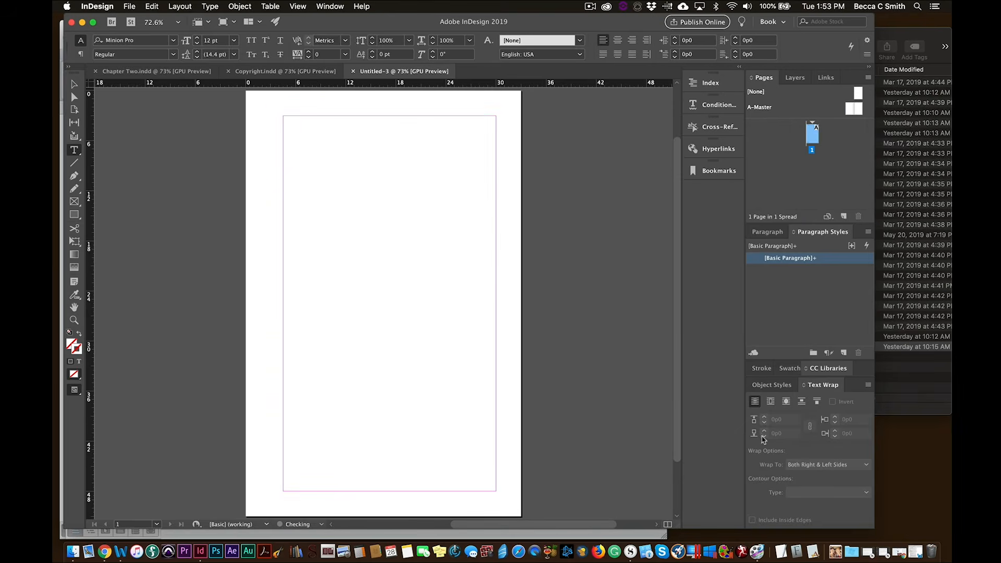
Step: Open Bio.docx in Word, copy its entire text, and paste it into the text frame of the new InDesign document
{"action": "left_click", "coordinate": [913, 33]}
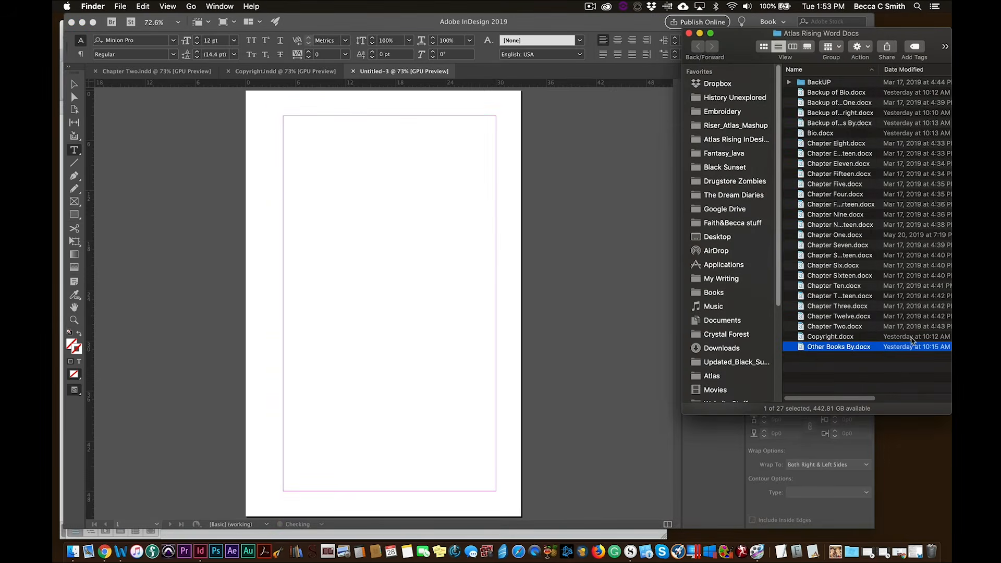
{"action": "double_click", "coordinate": [813, 133]}
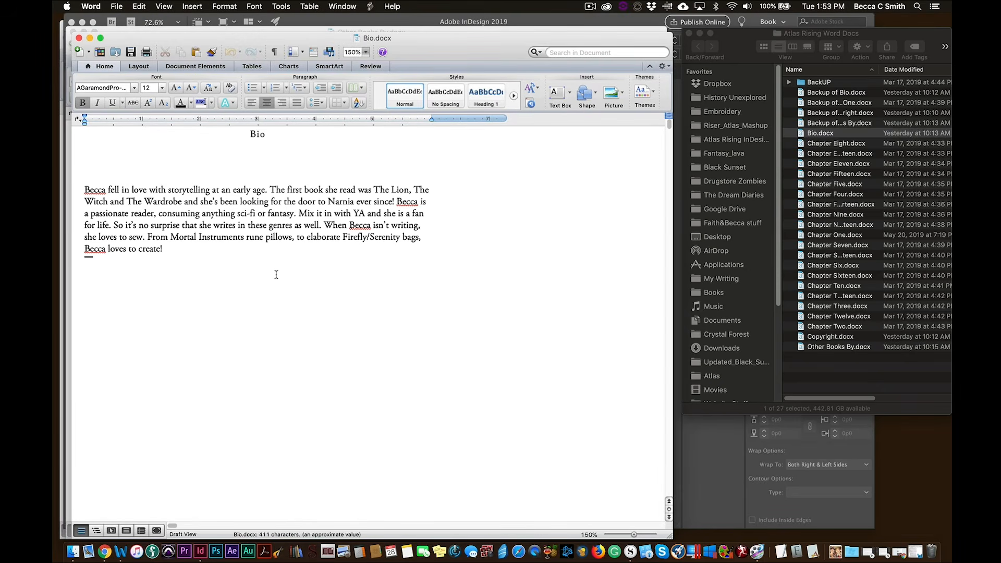
{"action": "key", "text": "super+a"}
{"action": "key", "text": "super+c"}
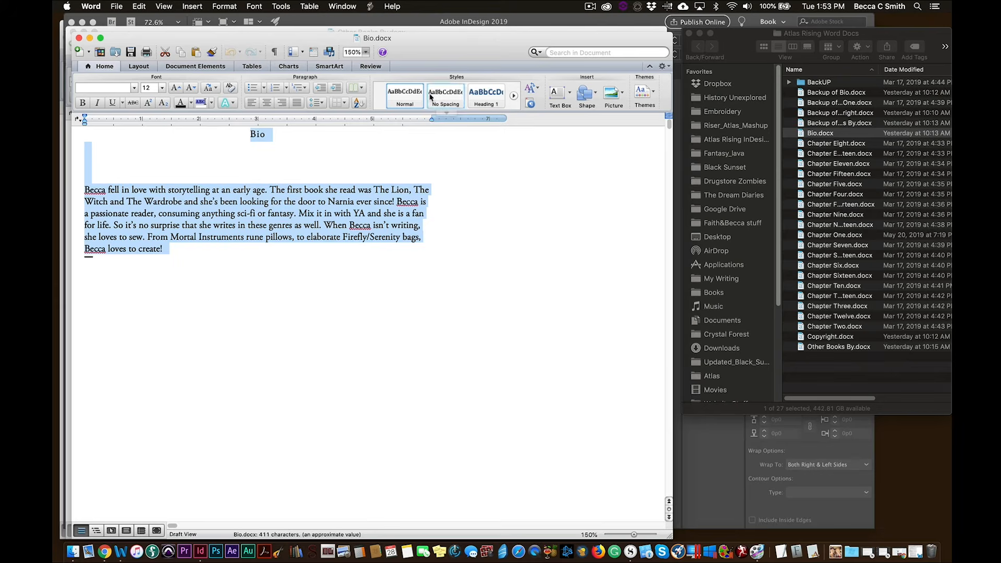
{"action": "left_click", "coordinate": [200, 551]}
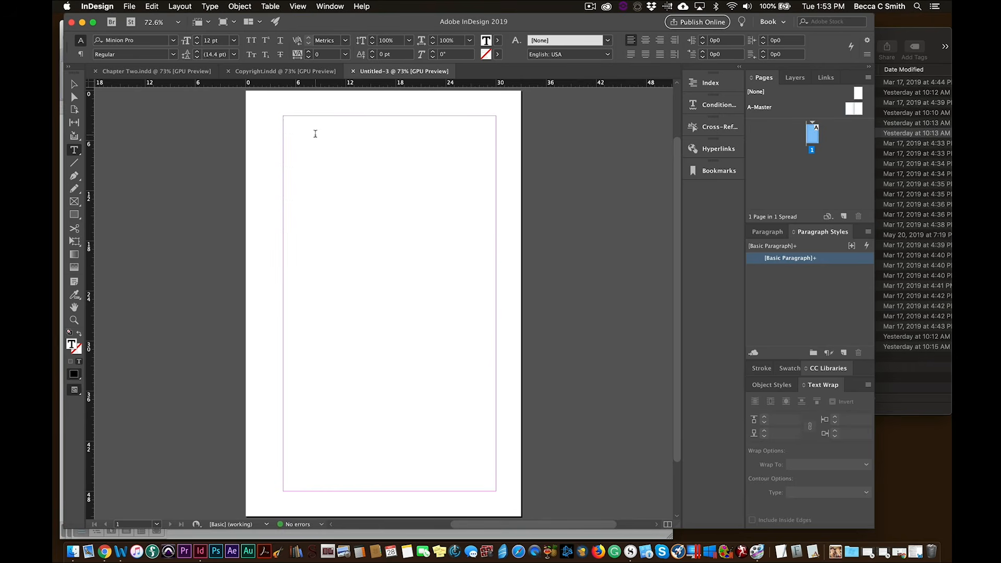
{"action": "key", "text": "super+v"}
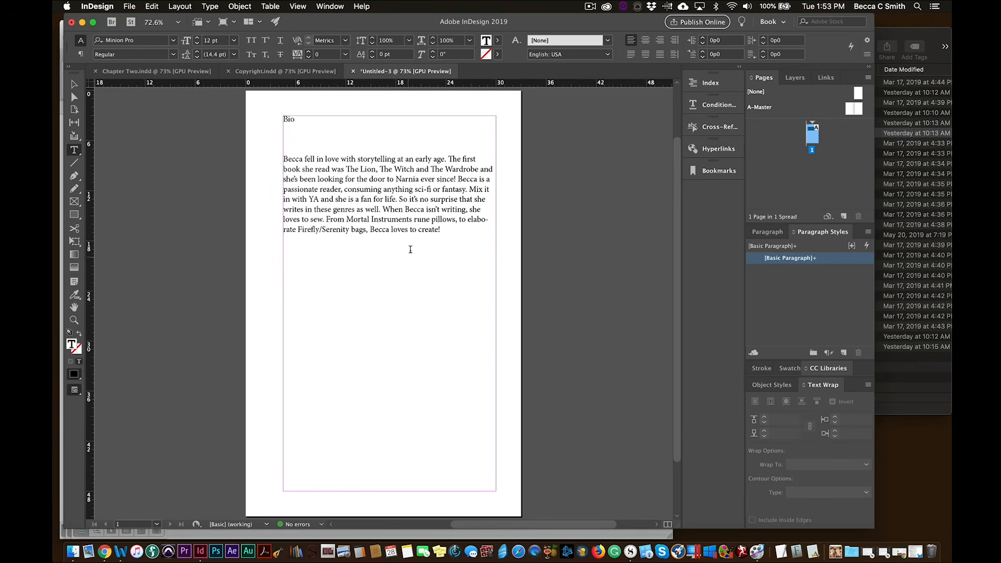
Step: Format the "Bio" heading as 24 pt bold, centred text
{"action": "left_click_drag", "start_coordinate": [321, 119], "coordinate": [280, 118]}
{"action": "left_click", "coordinate": [234, 40]}
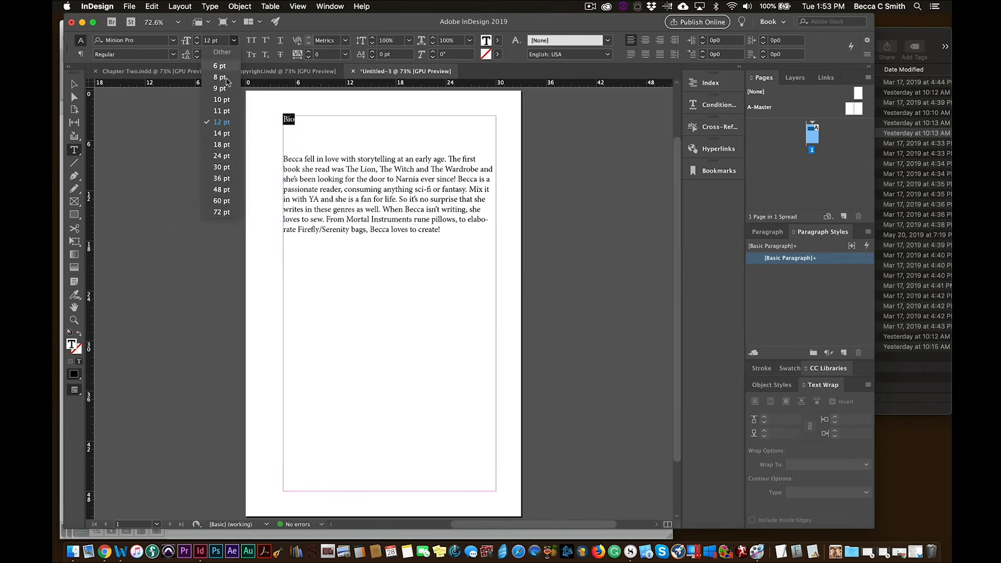
{"action": "left_click", "coordinate": [225, 157]}
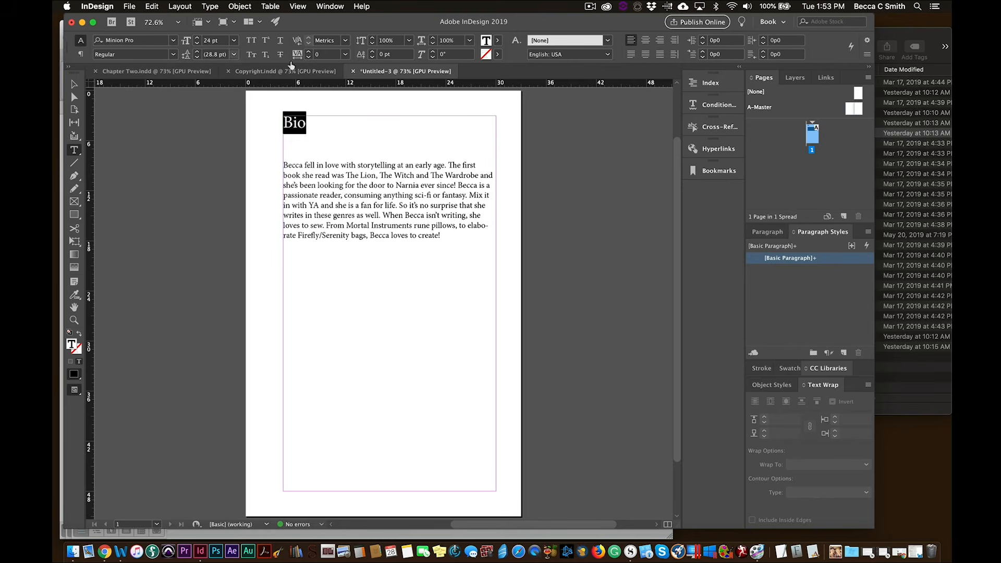
{"action": "left_click", "coordinate": [645, 40]}
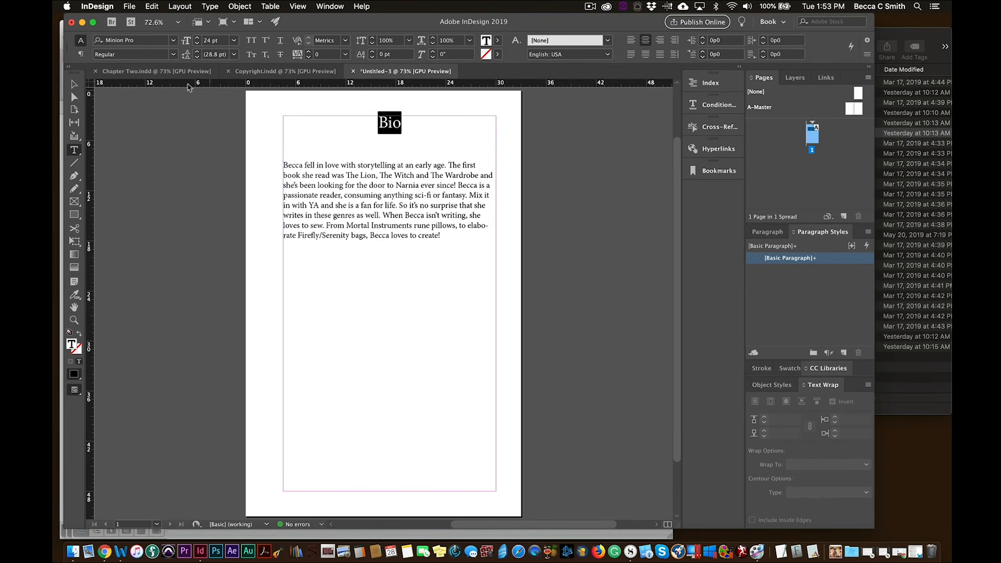
{"action": "left_click", "coordinate": [174, 54]}
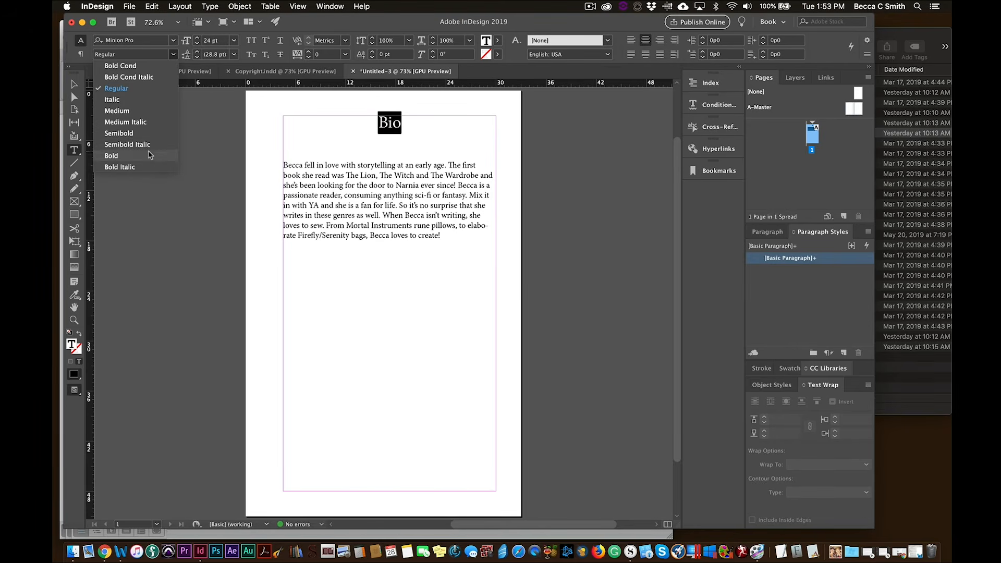
{"action": "left_click", "coordinate": [166, 155]}
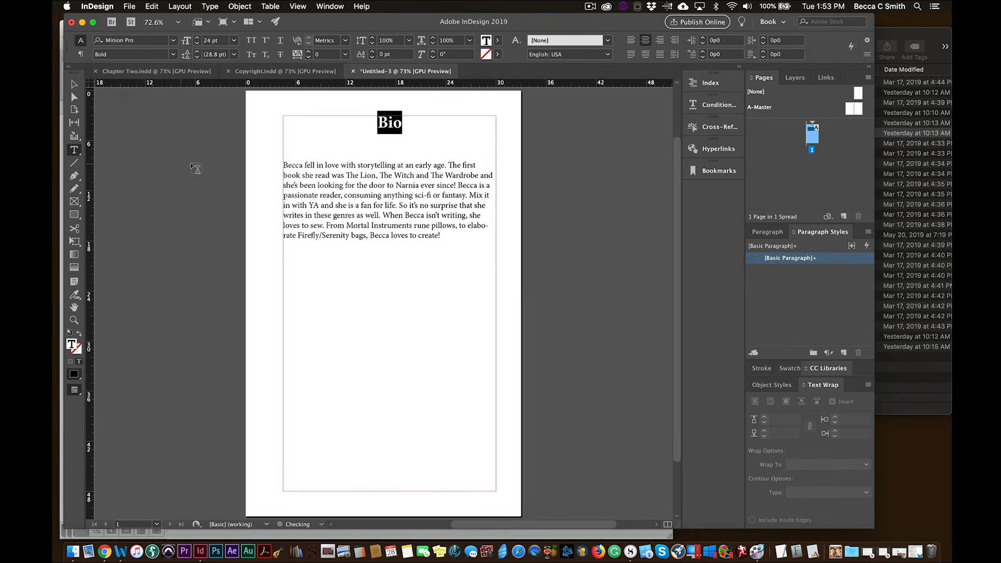
Step: Shorten the bio text frame to about 15p10 high and move it down to a Y position of about 17p7
{"action": "left_click", "coordinate": [74, 84]}
{"action": "left_click_drag", "start_coordinate": [389, 490], "coordinate": [390, 247]}
{"action": "left_click_drag", "start_coordinate": [412, 142], "coordinate": [416, 272]}
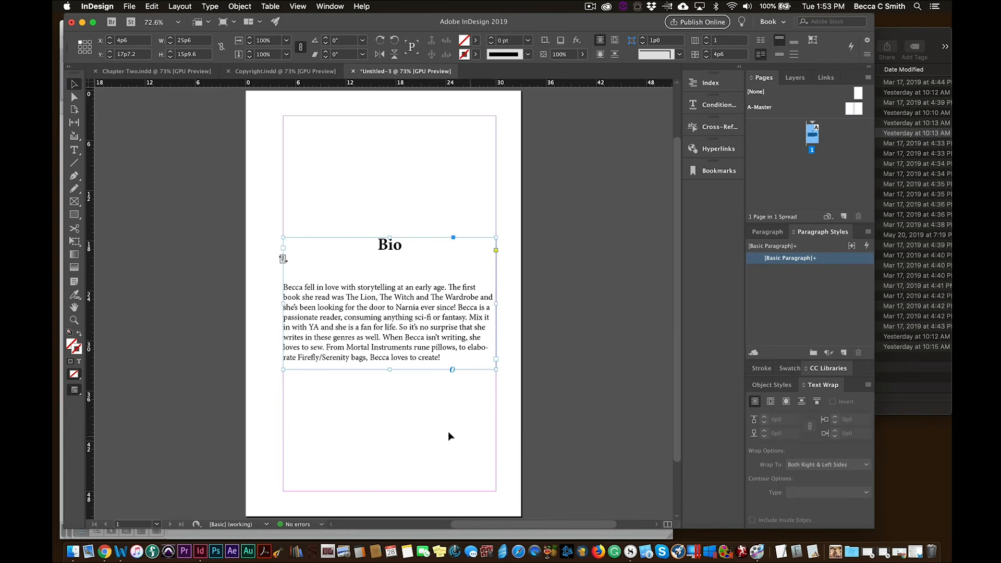
Step: Save the document as Bio in the INDESIGN FILES folder
{"action": "left_click", "coordinate": [128, 5]}
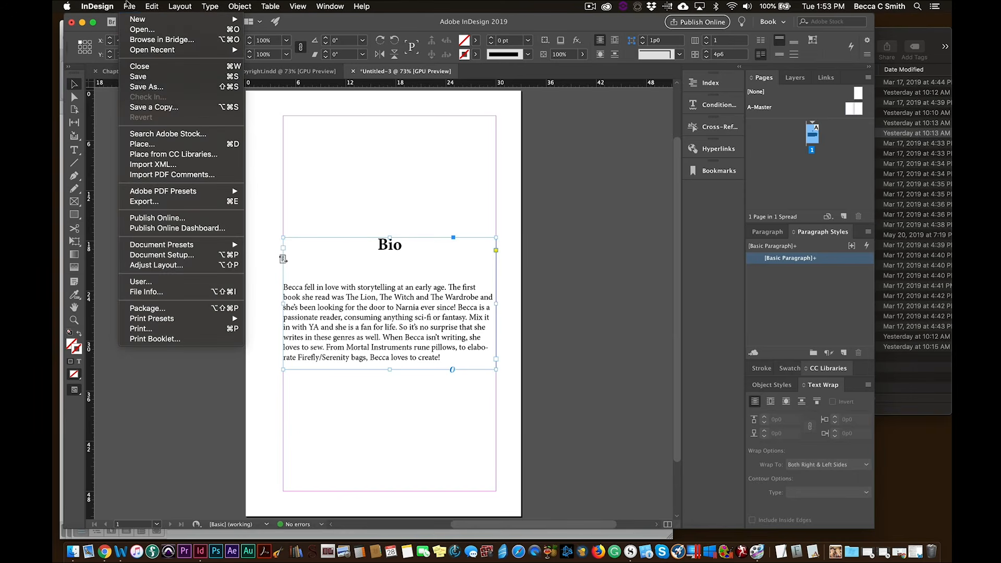
{"action": "left_click", "coordinate": [139, 76]}
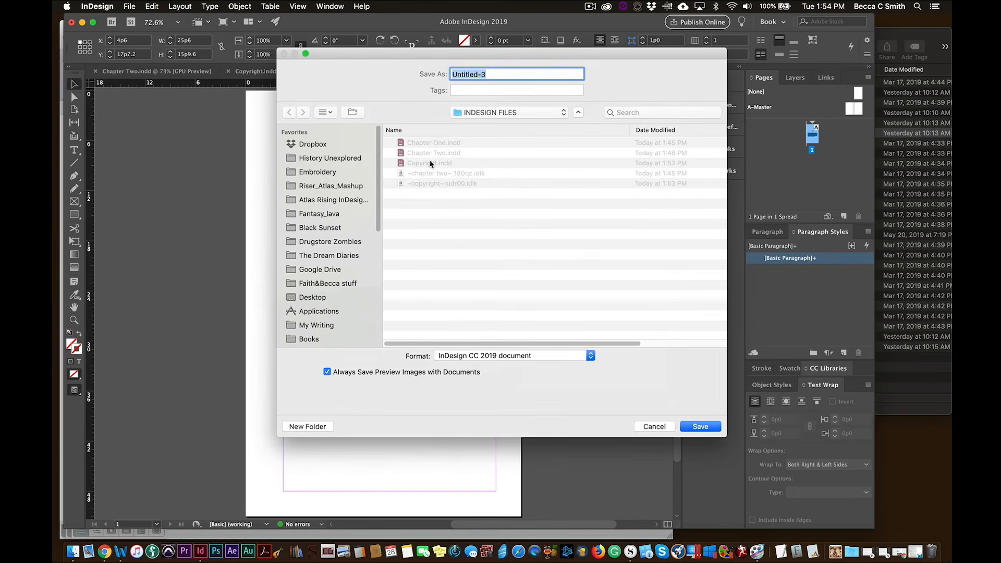
{"action": "type", "text": "Bio"}
{"action": "left_click", "coordinate": [701, 426]}
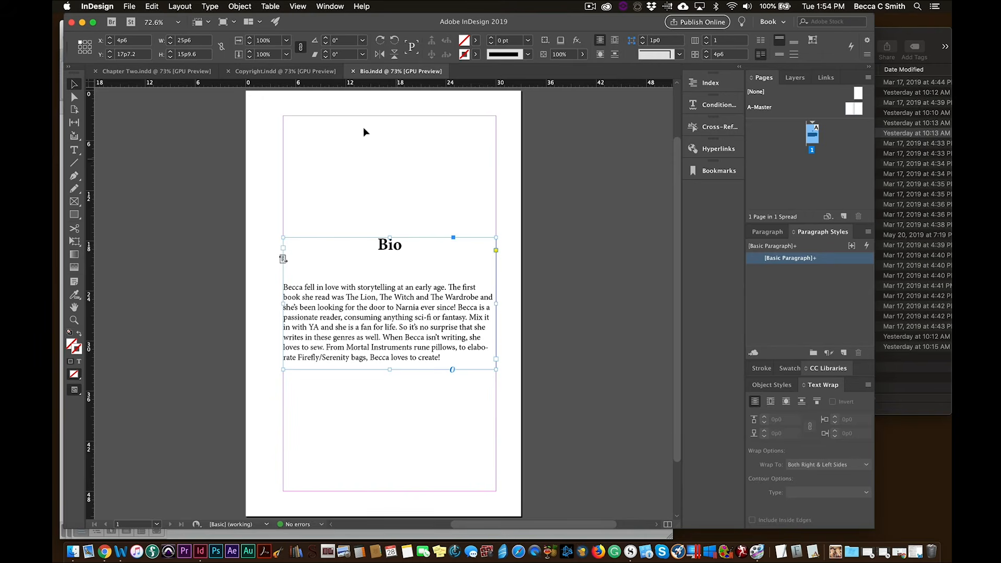
Step: Create a new book file named Riser in the INDESIGN FILES folder and place its panel over the page
{"action": "left_click", "coordinate": [130, 6]}
{"action": "mouse_move", "coordinate": [139, 20]}
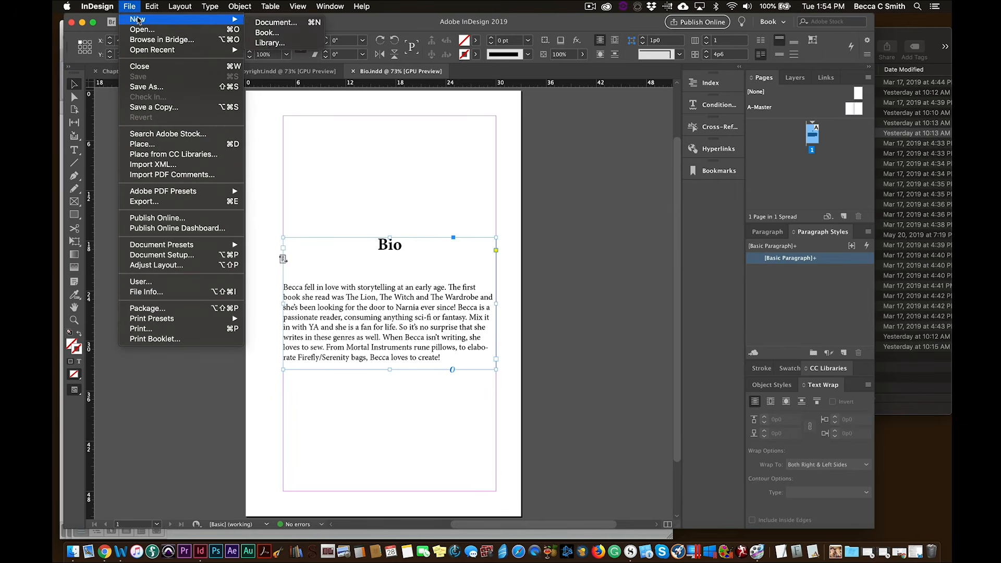
{"action": "left_click", "coordinate": [275, 32]}
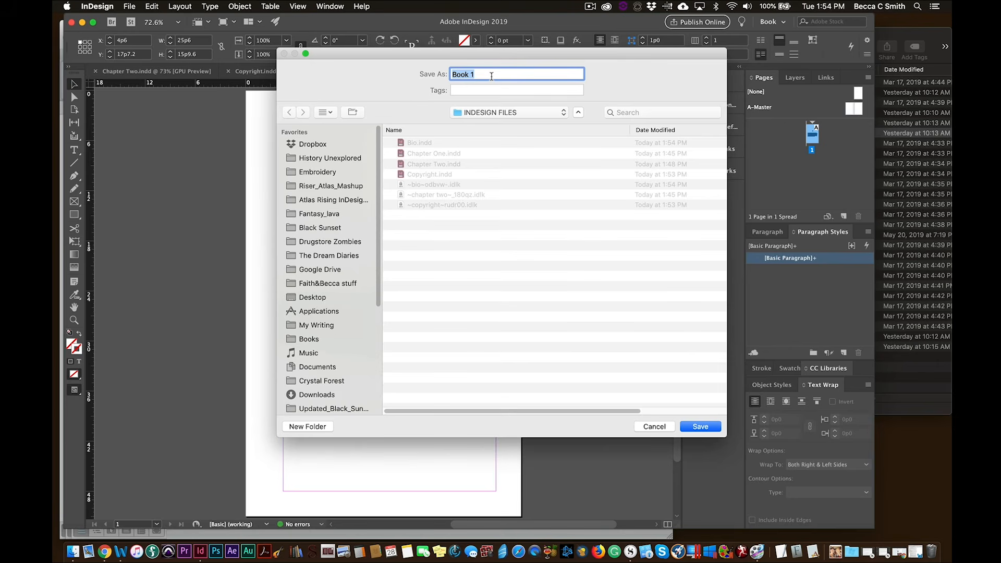
{"action": "type", "text": "Riser"}
{"action": "left_click", "coordinate": [700, 426]}
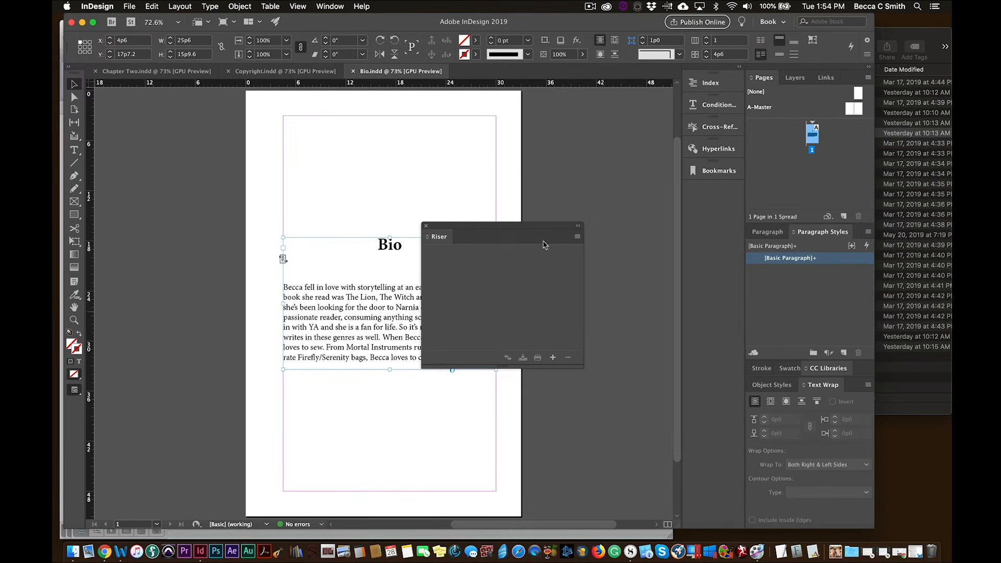
{"action": "left_click_drag", "start_coordinate": [515, 226], "coordinate": [410, 196]}
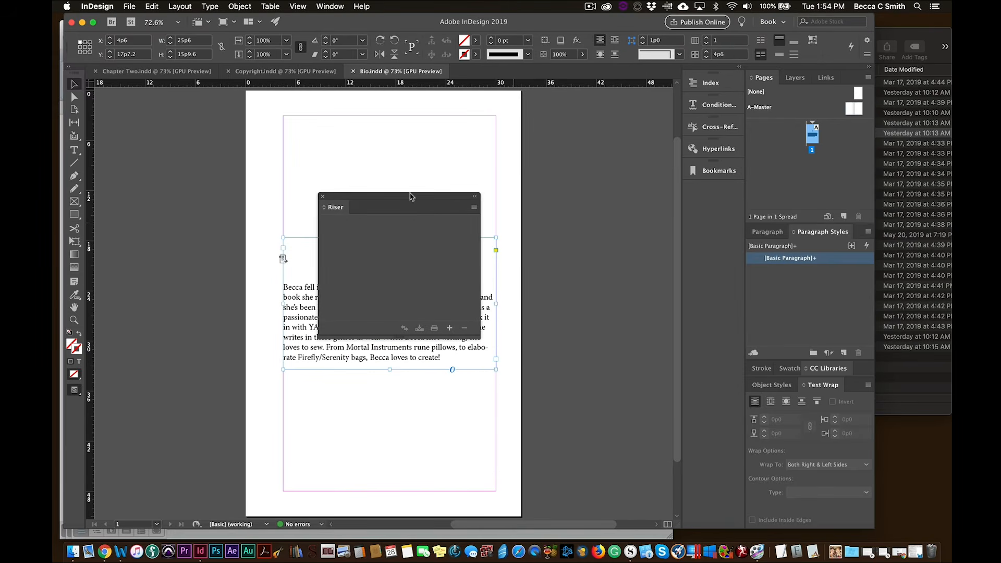
Step: Close the Word documents folder window, open the INDESIGN FILES folder from the desktop, and return to InDesign with its files still reachable
{"action": "left_click", "coordinate": [917, 32]}
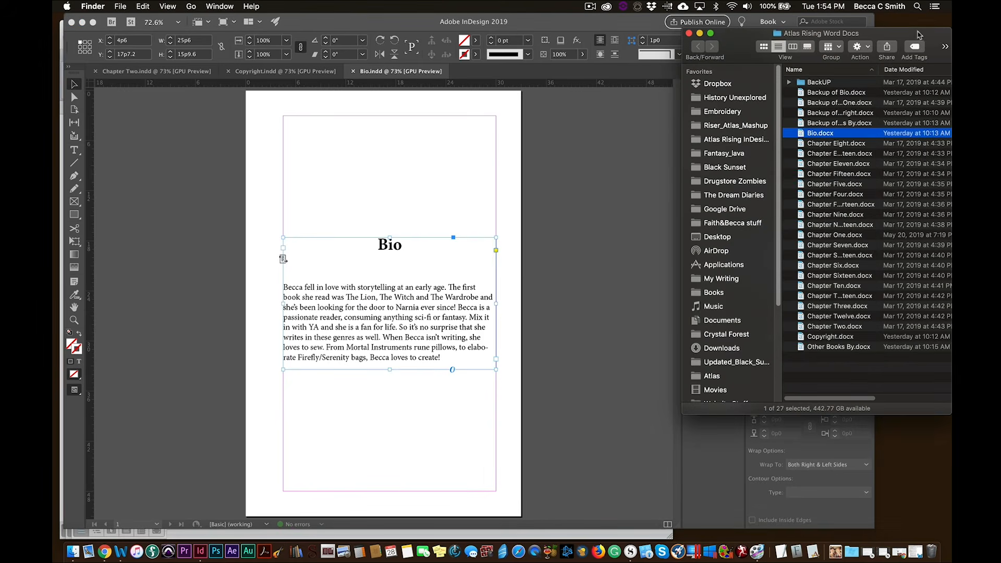
{"action": "left_click", "coordinate": [688, 32]}
{"action": "left_click", "coordinate": [917, 72]}
{"action": "double_click", "coordinate": [917, 76]}
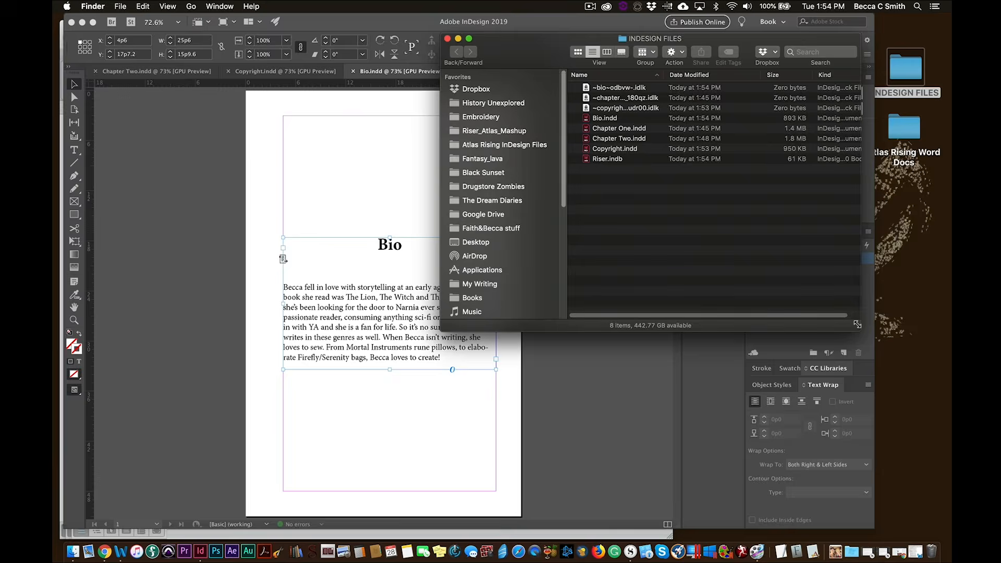
{"action": "left_click", "coordinate": [551, 25]}
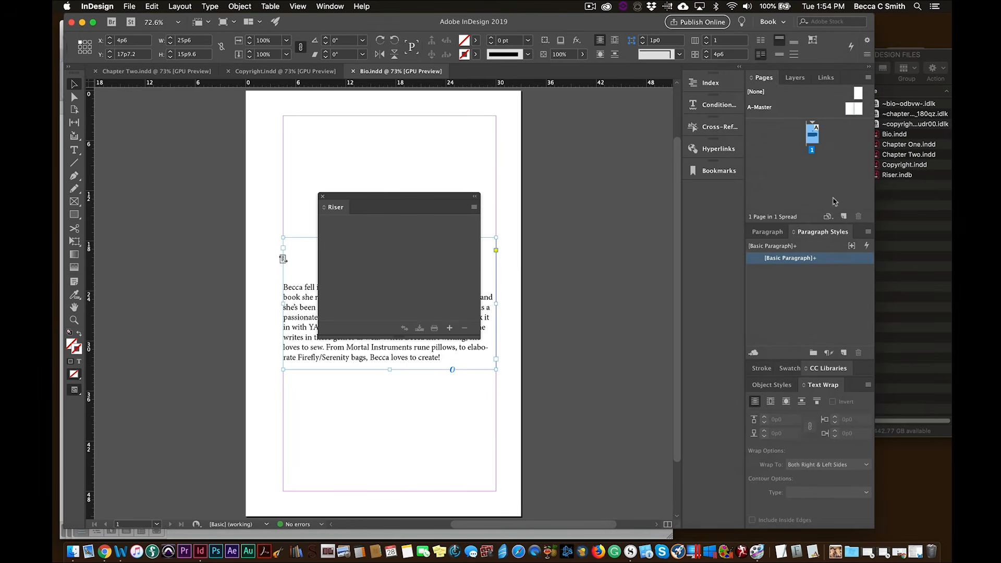
Step: Add Copyright.indd, Chapter One.indd and Chapter Two.indd to the Riser book in that order
{"action": "left_click_drag", "start_coordinate": [890, 167], "coordinate": [381, 238]}
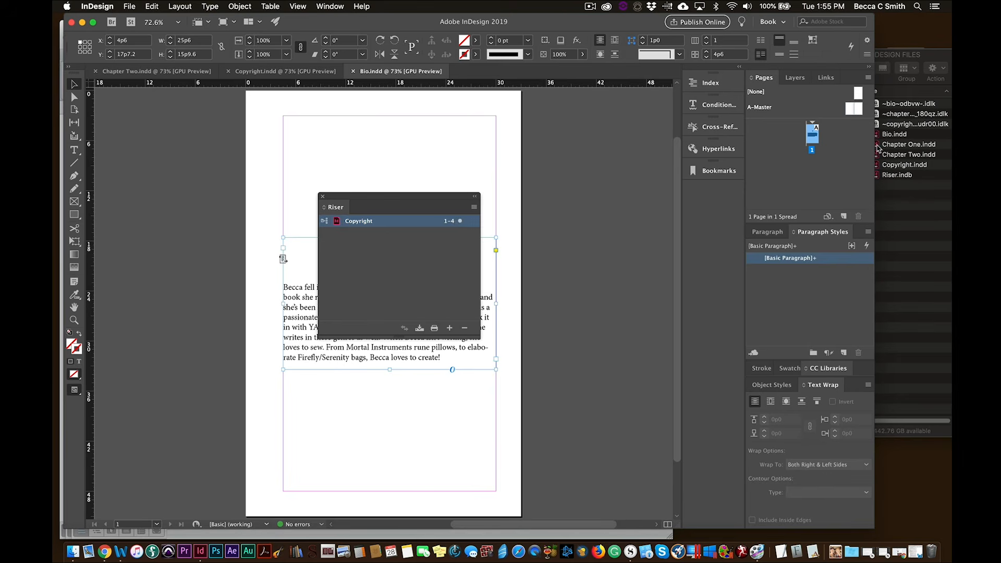
{"action": "left_click_drag", "start_coordinate": [877, 149], "coordinate": [396, 232]}
{"action": "left_click_drag", "start_coordinate": [893, 155], "coordinate": [385, 243]}
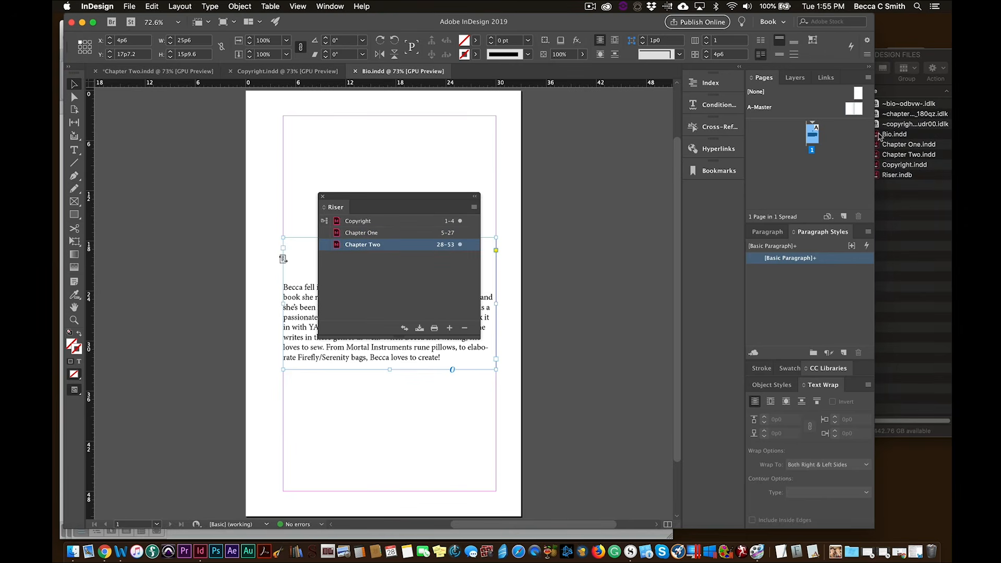
Step: Add Bio.indd at the end of the Riser book and start Chapter One's page numbering at 1
{"action": "left_click_drag", "start_coordinate": [879, 136], "coordinate": [382, 252]}
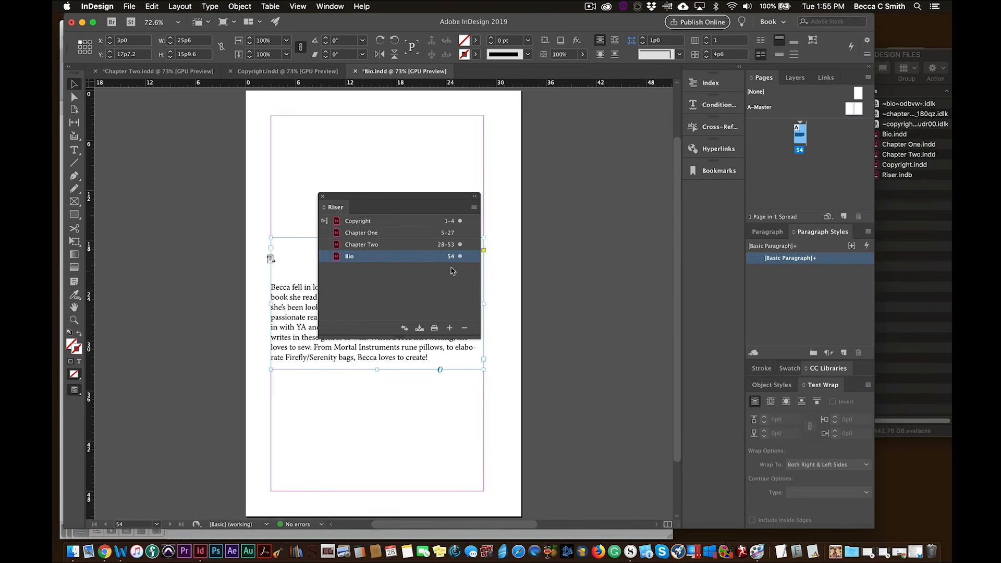
{"action": "double_click", "coordinate": [443, 237]}
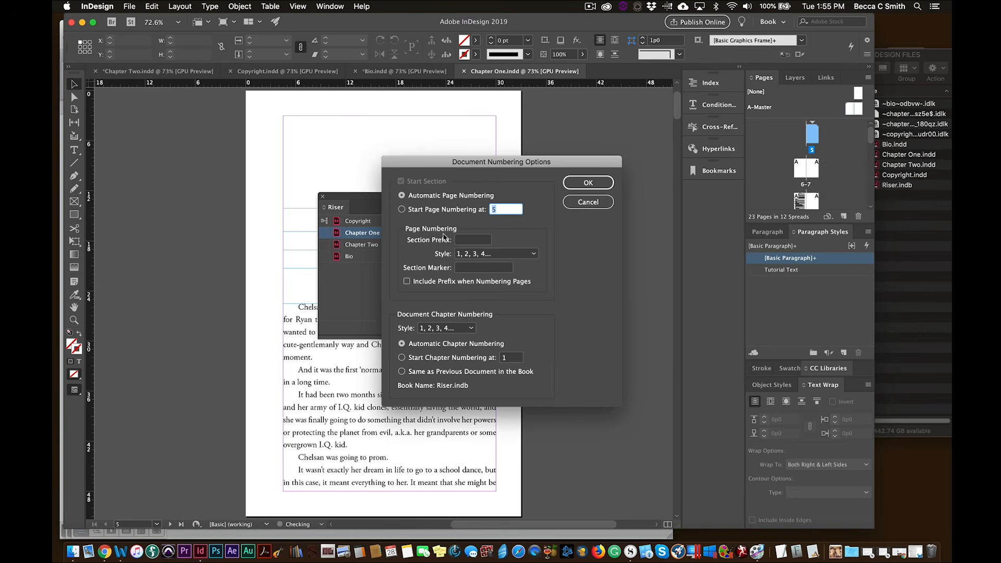
{"action": "left_click", "coordinate": [402, 209]}
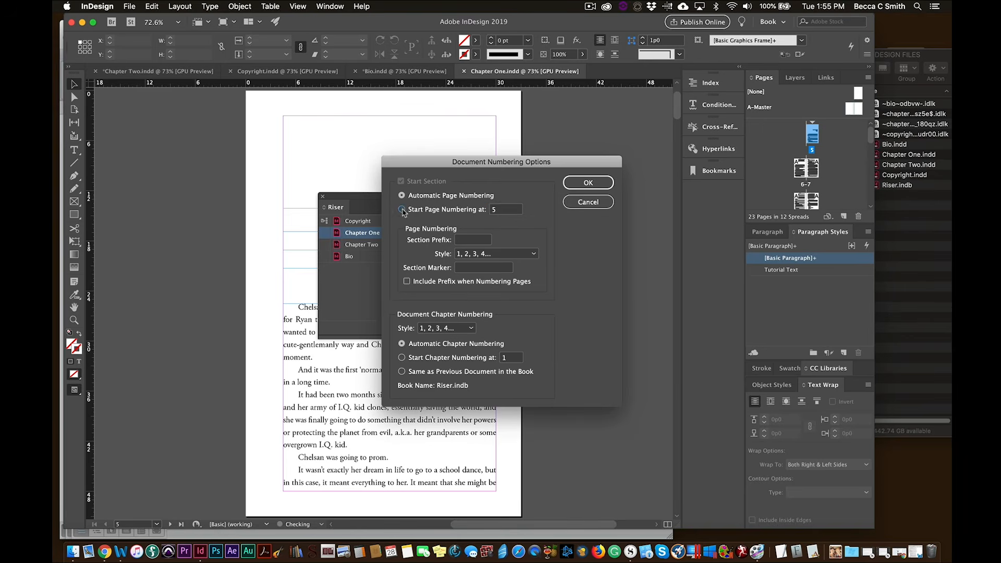
{"action": "left_click_drag", "start_coordinate": [500, 213], "coordinate": [490, 210]}
{"action": "type", "text": "1"}
{"action": "key", "text": "Return"}
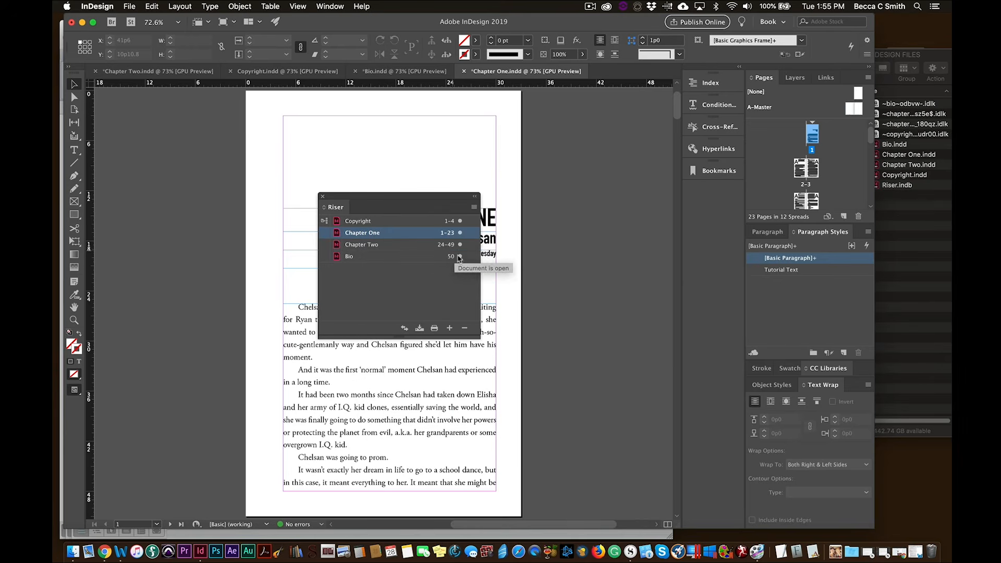
Step: Set the page numbering style of the Copyright document in the book to lowercase Roman numerals (i, ii, iii, iv)
{"action": "double_click", "coordinate": [447, 222]}
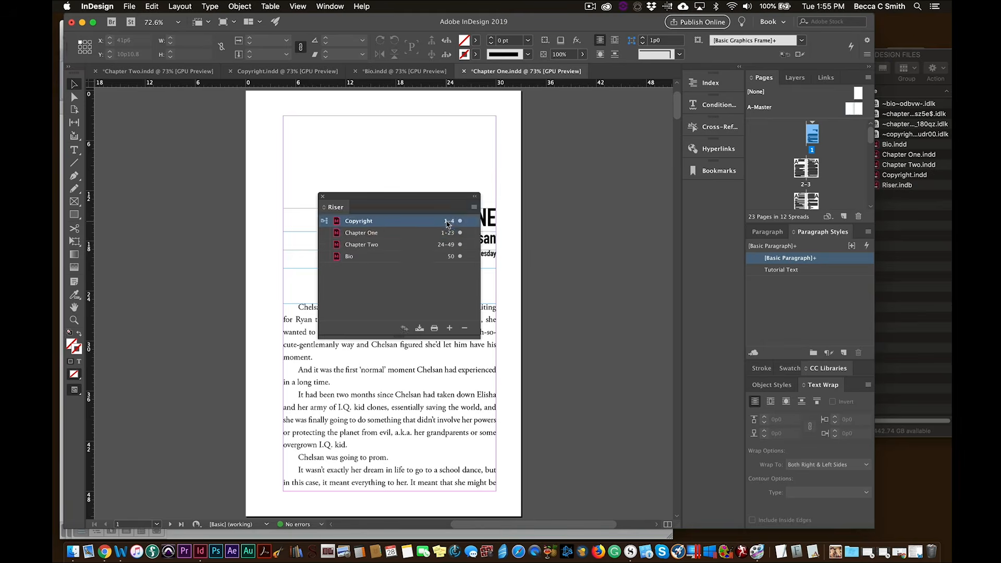
{"action": "left_click", "coordinate": [522, 254]}
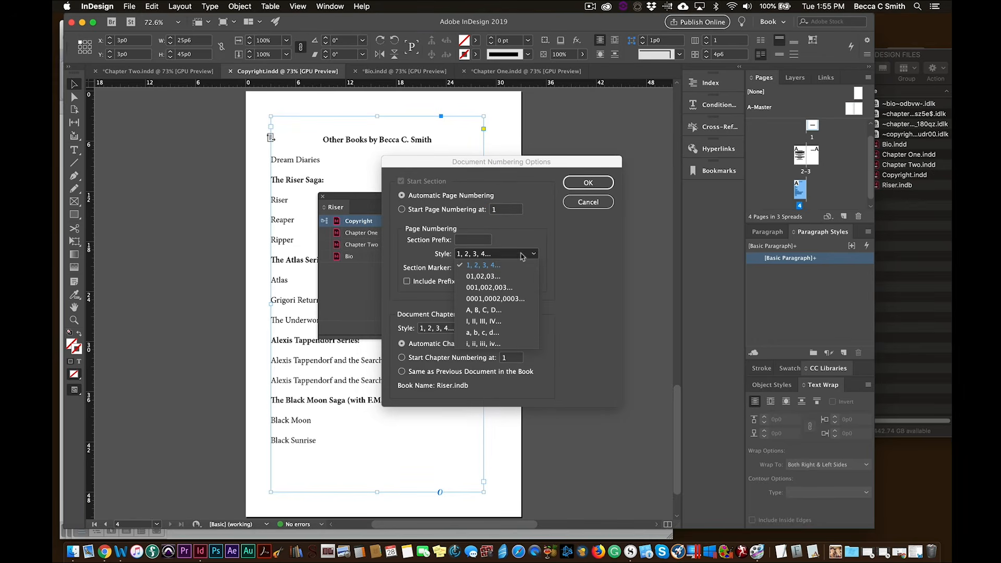
{"action": "left_click", "coordinate": [487, 343]}
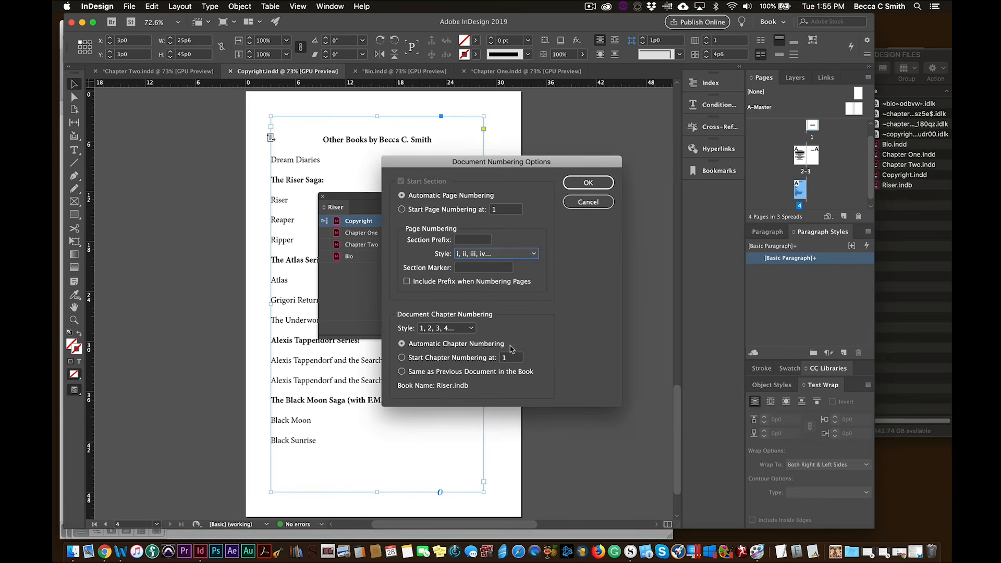
{"action": "left_click", "coordinate": [596, 186]}
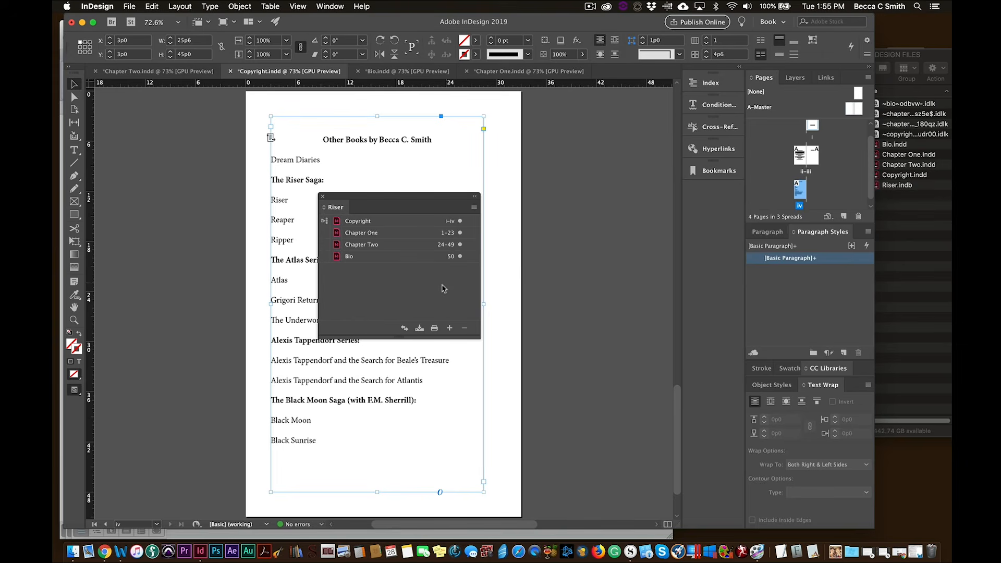
{"action": "left_click", "coordinate": [361, 220]}
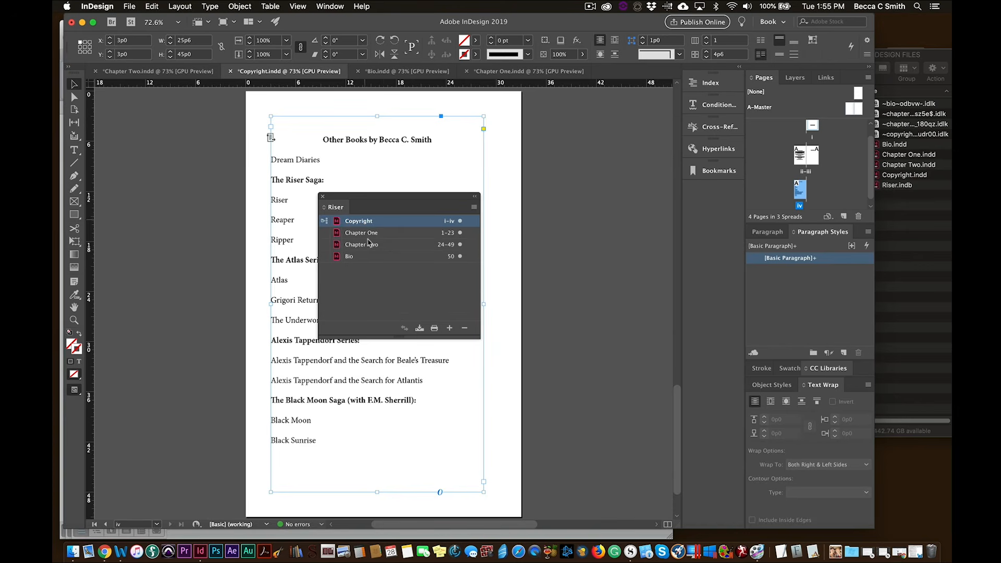
{"action": "left_click", "coordinate": [386, 288]}
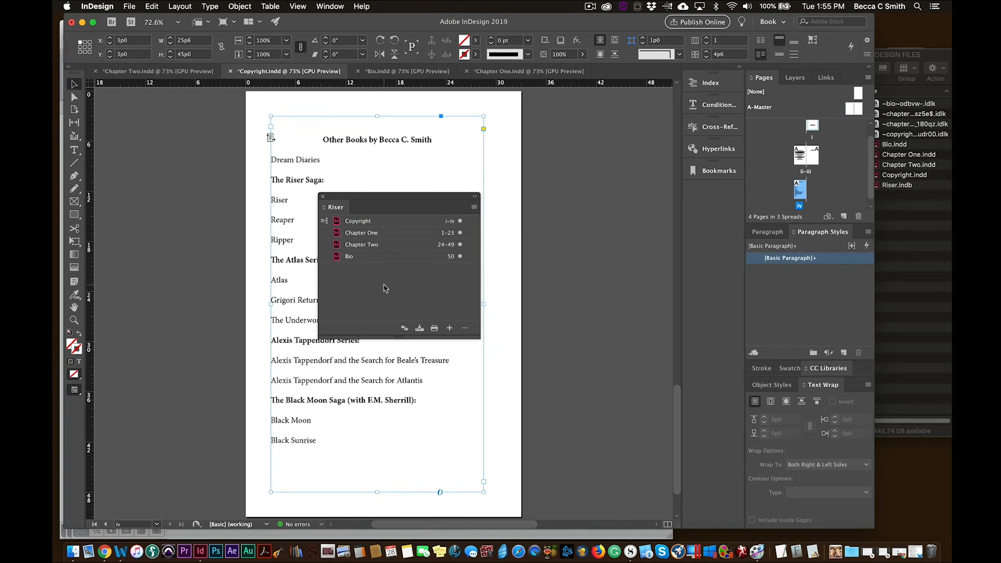
Step: Export the whole book to the Desktop as a print PDF named Riser_Print_01 with the High Quality Print preset
{"action": "left_click", "coordinate": [474, 208]}
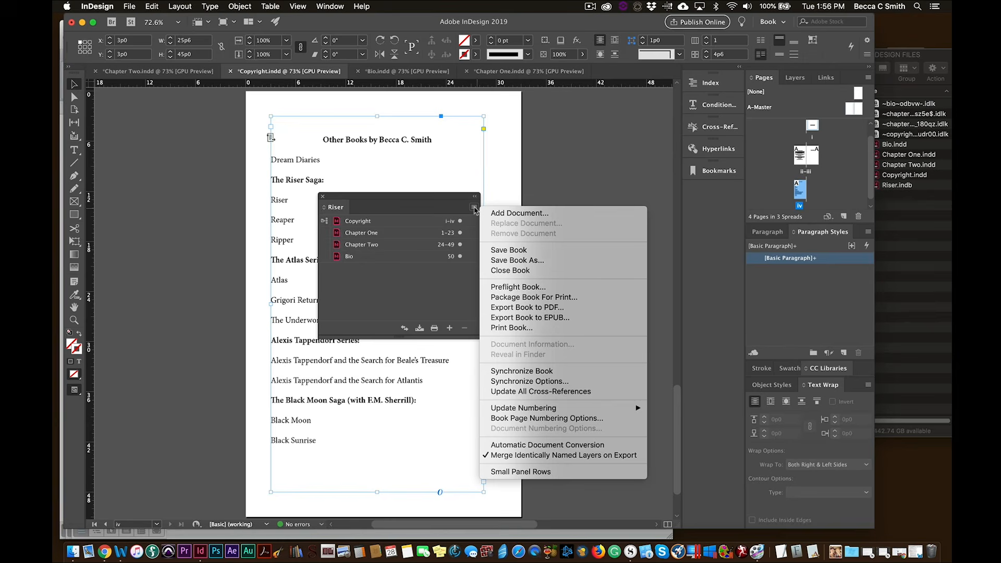
{"action": "left_click", "coordinate": [558, 311]}
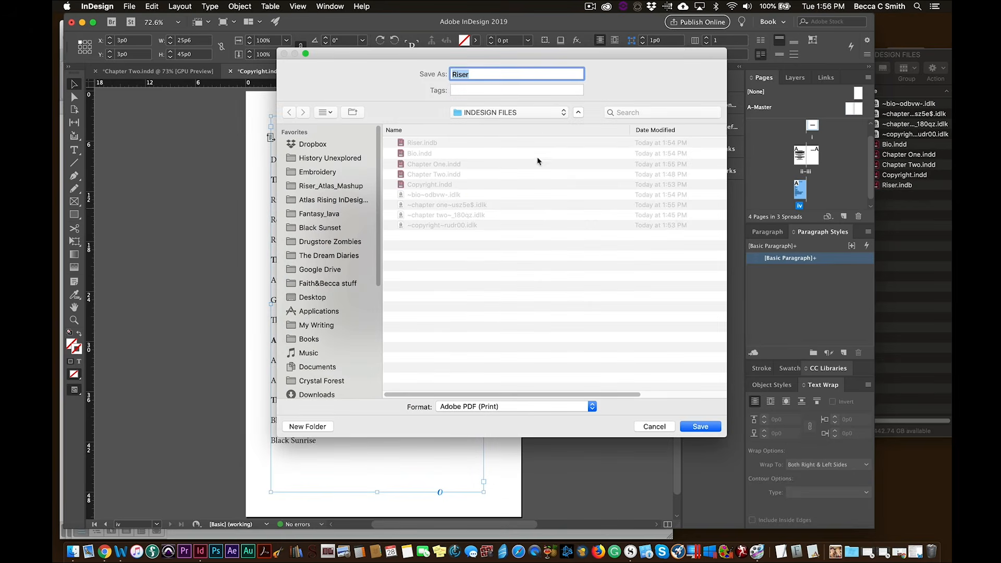
{"action": "left_click", "coordinate": [498, 72]}
{"action": "left_click", "coordinate": [512, 113]}
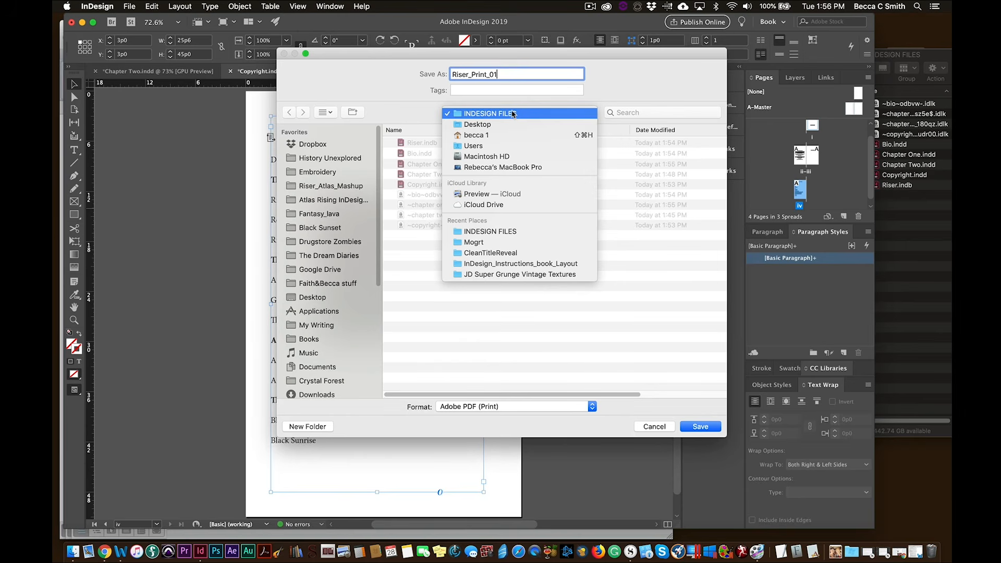
{"action": "left_click", "coordinate": [510, 125]}
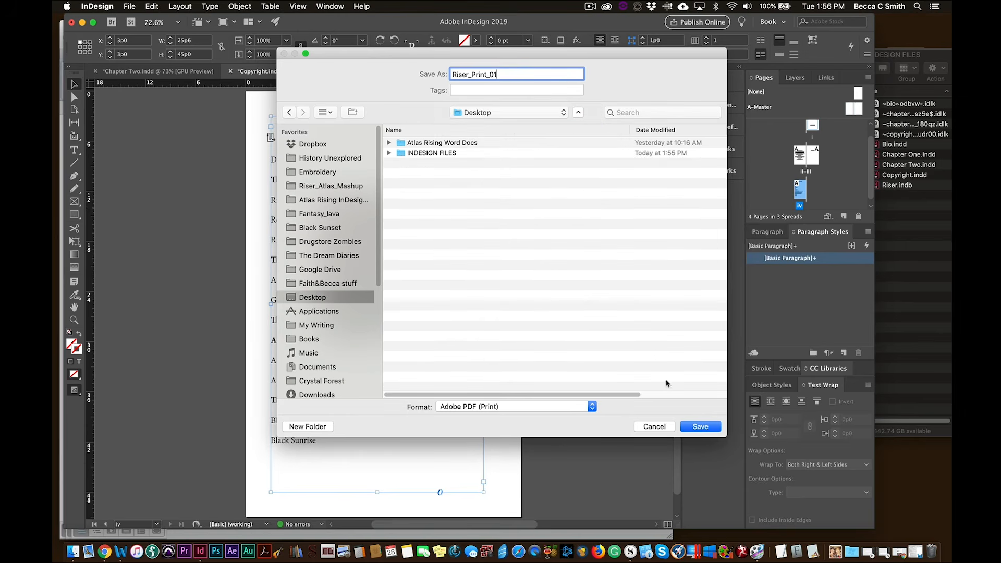
{"action": "left_click", "coordinate": [703, 431]}
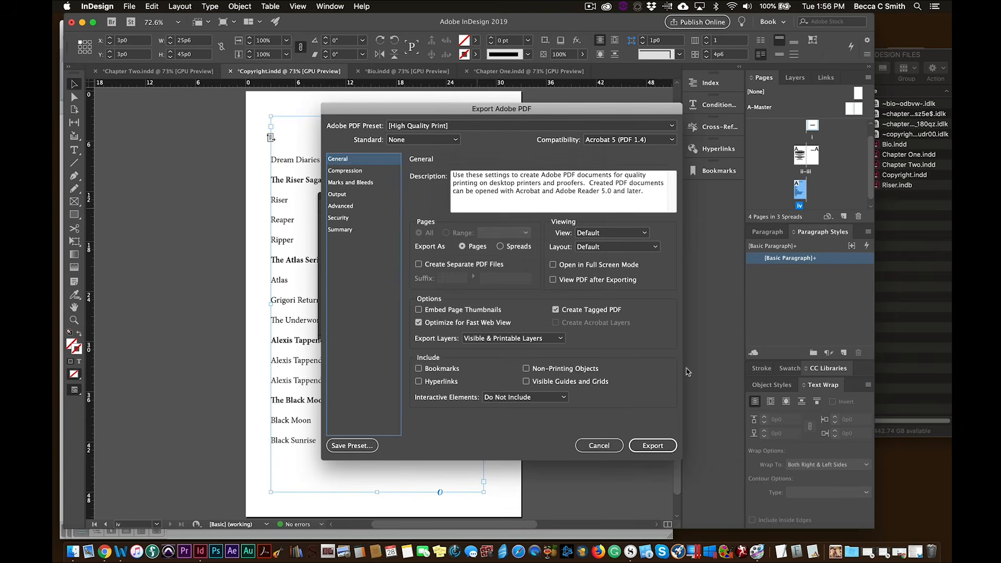
{"action": "left_click", "coordinate": [652, 446]}
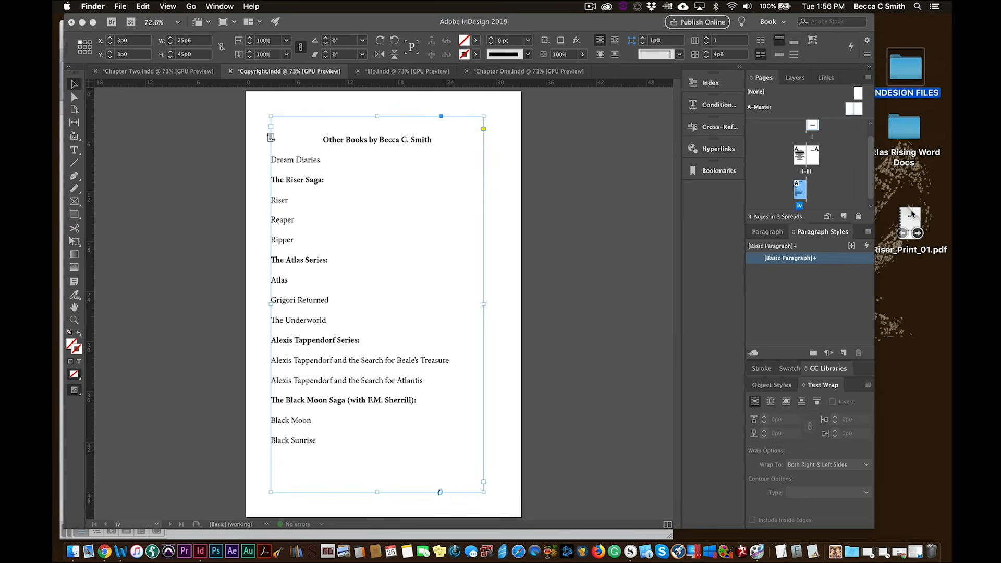
Step: Open Riser_Print_01.pdf in Acrobat, page through the front matter and chapters to check layout and numbering, and quit Acrobat
{"action": "double_click", "coordinate": [910, 222]}
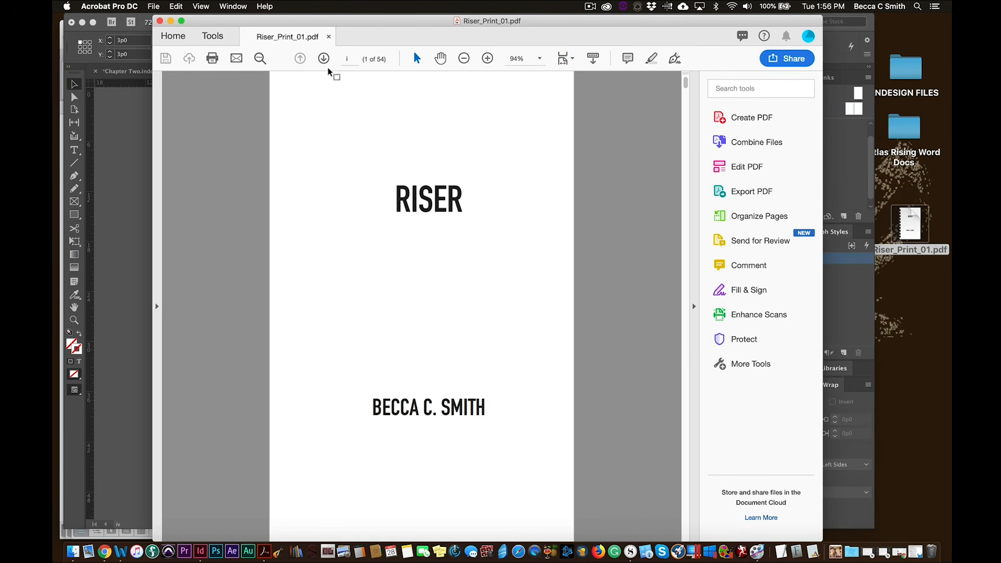
{"action": "left_click", "coordinate": [325, 58]}
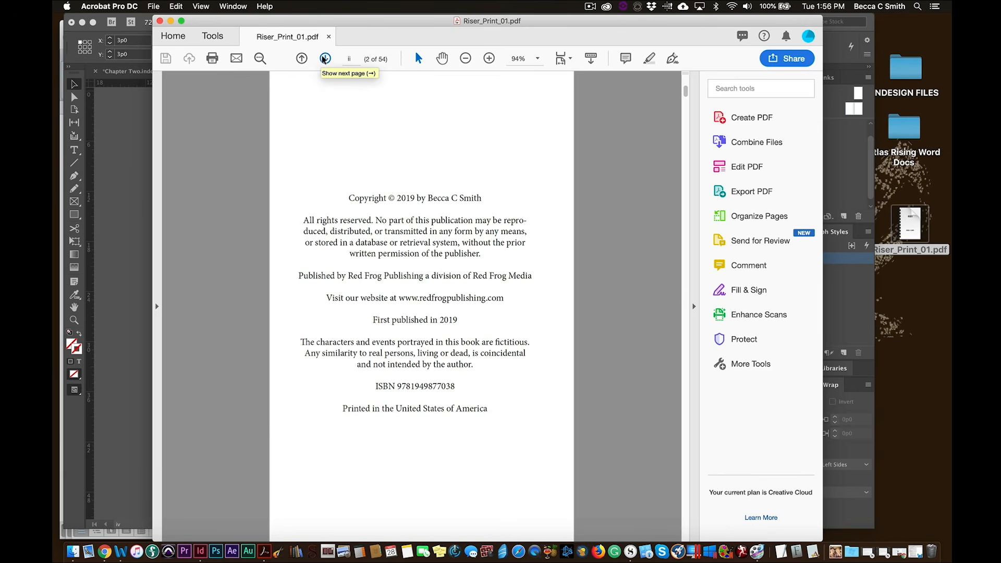
{"action": "left_click", "coordinate": [325, 58]}
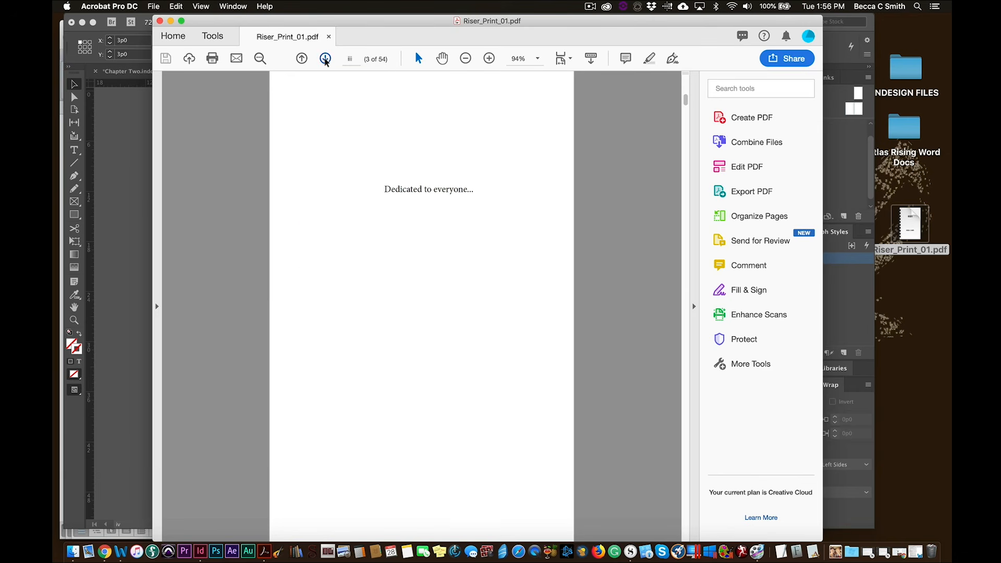
{"action": "left_click", "coordinate": [324, 59]}
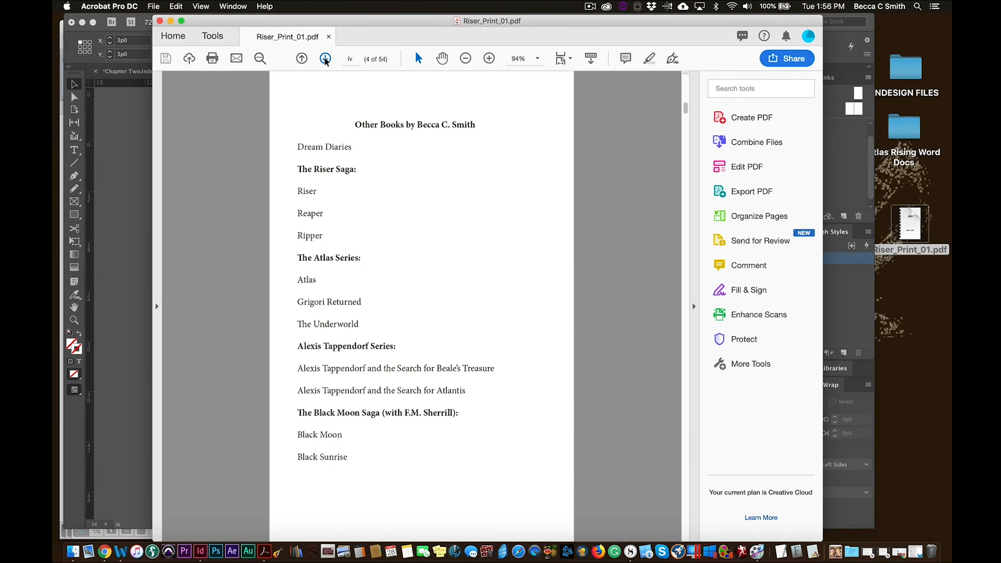
{"action": "left_click", "coordinate": [325, 58]}
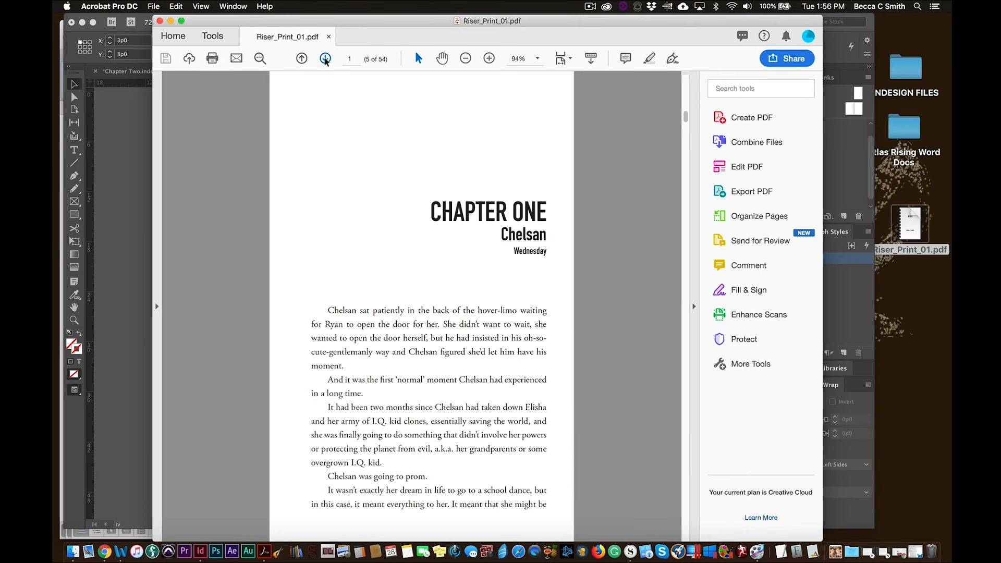
{"action": "left_click", "coordinate": [325, 59]}
{"action": "left_click", "coordinate": [324, 59]}
{"action": "left_click", "coordinate": [325, 59]}
{"action": "left_click", "coordinate": [325, 59]}
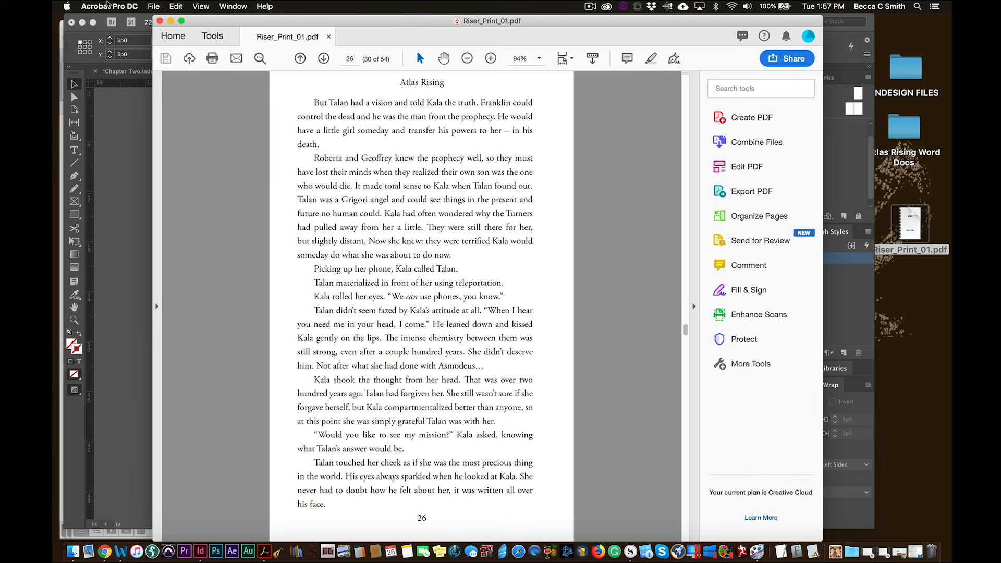
{"action": "left_click", "coordinate": [108, 5]}
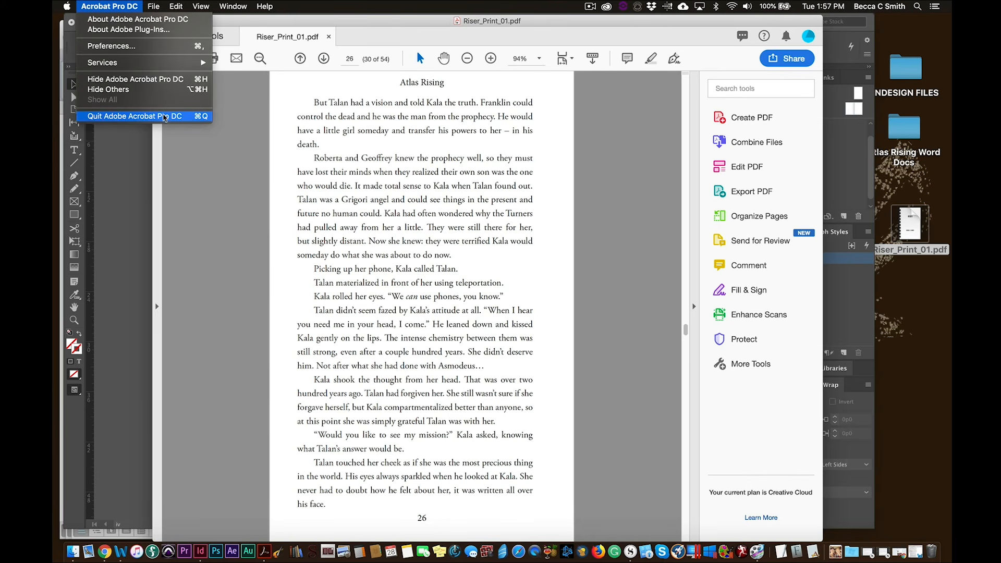
{"action": "left_click", "coordinate": [165, 119]}
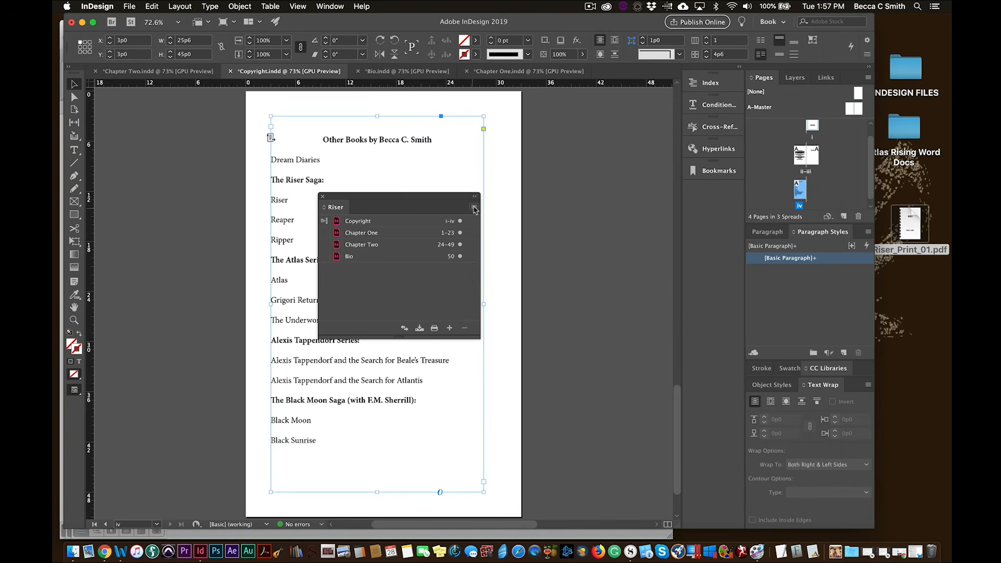
Step: Export the book to the Desktop as a reflowable EPUB named Riser_digital_01, keeping version EPUB 2.0.1 and the default export options
{"action": "left_click", "coordinate": [474, 208]}
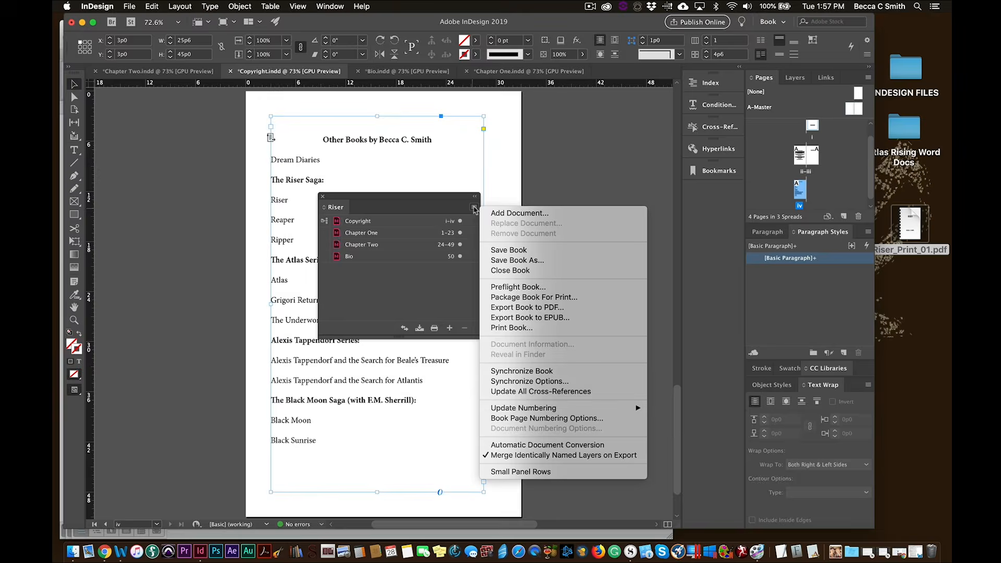
{"action": "left_click", "coordinate": [571, 321]}
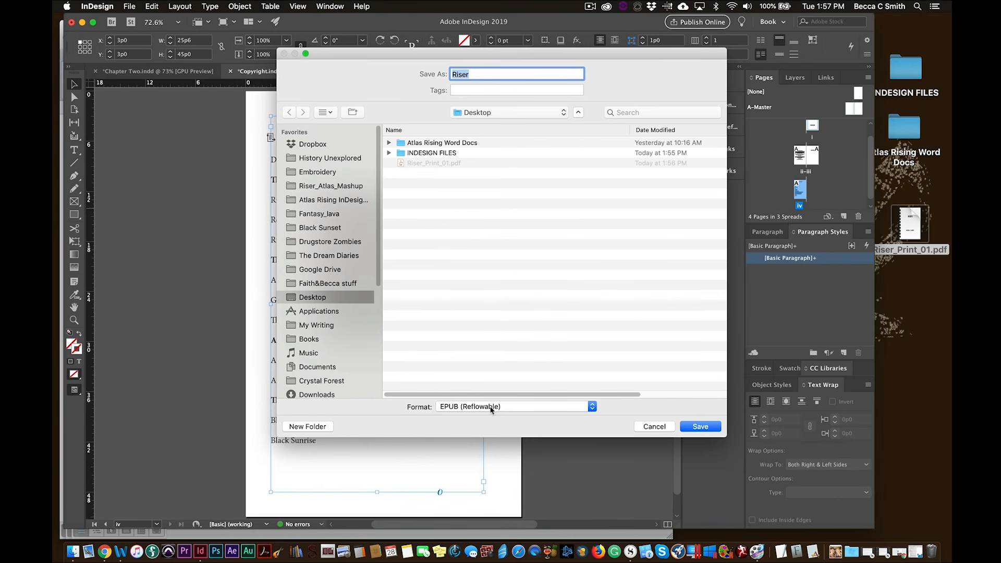
{"action": "left_click_drag", "start_coordinate": [388, 56], "coordinate": [601, 57]}
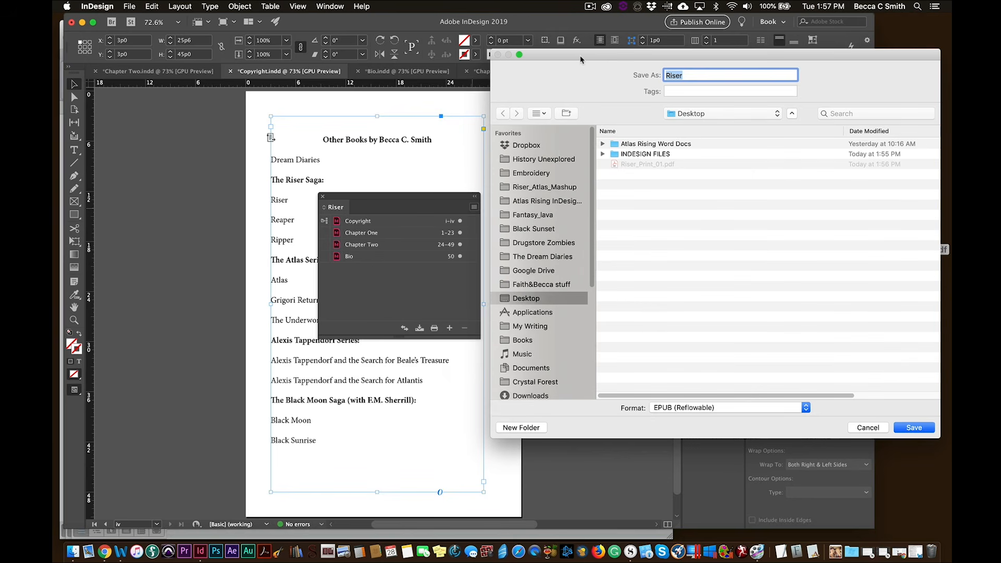
{"action": "left_click_drag", "start_coordinate": [580, 56], "coordinate": [482, 50]}
{"action": "left_click", "coordinate": [602, 70]}
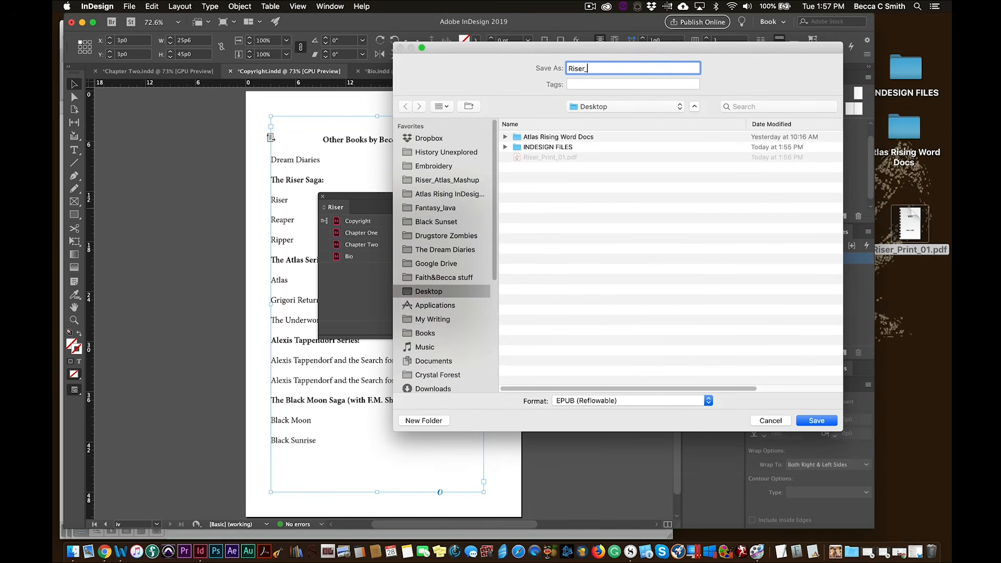
{"action": "type", "text": "_digital_01"}
{"action": "left_click", "coordinate": [815, 421]}
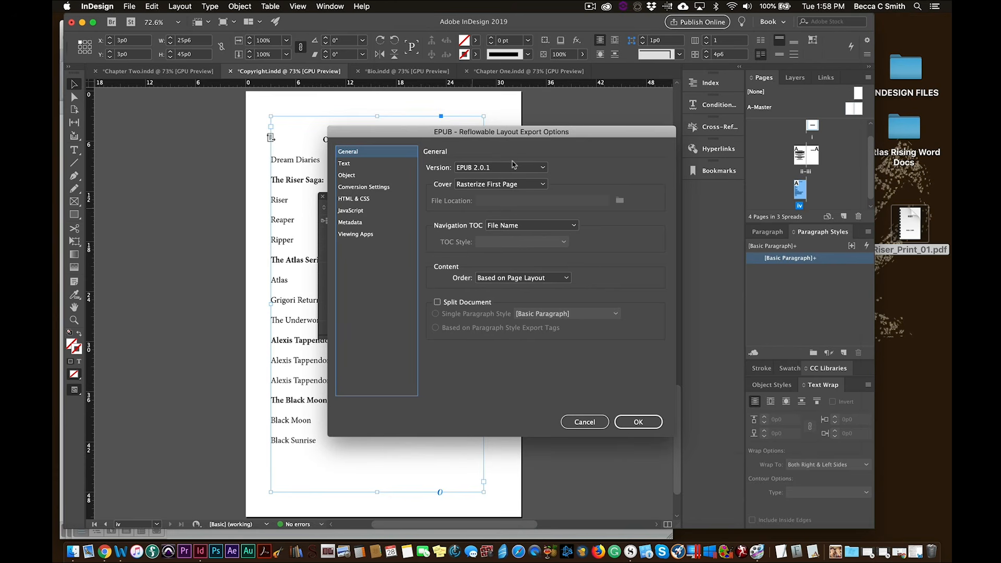
{"action": "left_click", "coordinate": [652, 424]}
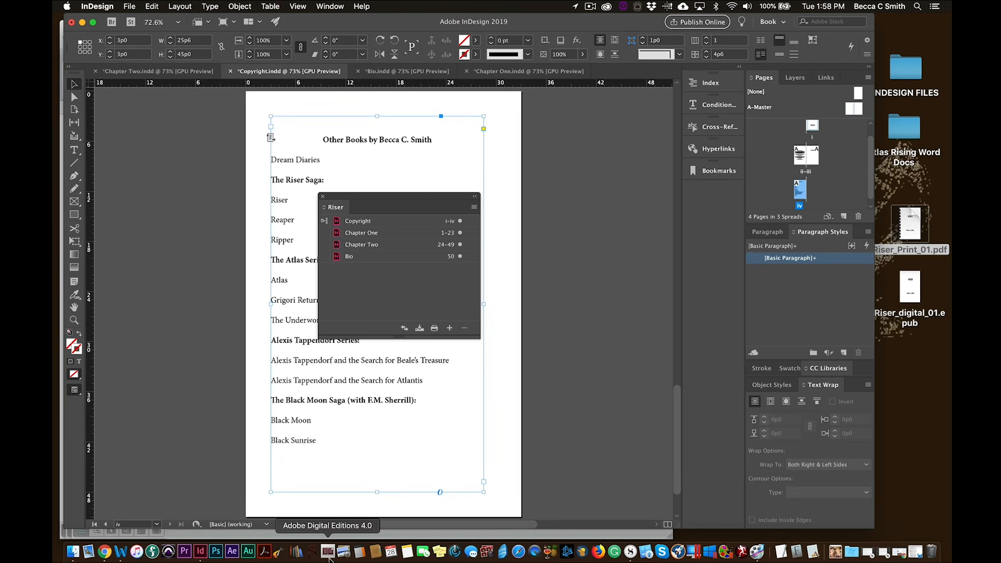
Step: View Riser_digital_01.epub in Adobe Digital Editions, examine its Copyright section, and close the reader window
{"action": "left_click", "coordinate": [329, 553]}
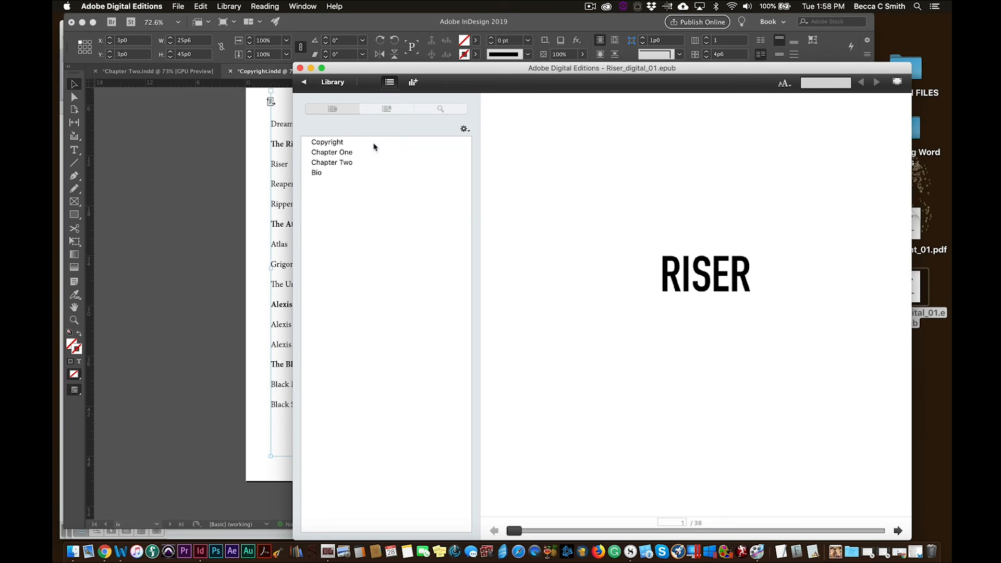
{"action": "left_click", "coordinate": [373, 144]}
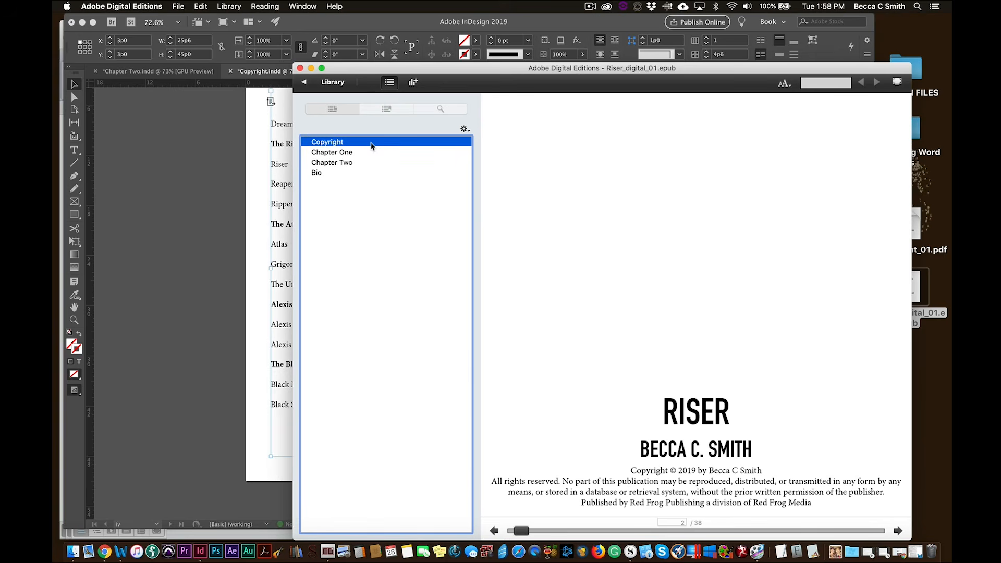
{"action": "scroll", "coordinate": [735, 336], "scroll_direction": "down", "scroll_amount": 2}
{"action": "scroll", "coordinate": [736, 339], "scroll_direction": "up", "scroll_amount": 2}
{"action": "left_click", "coordinate": [300, 68]}
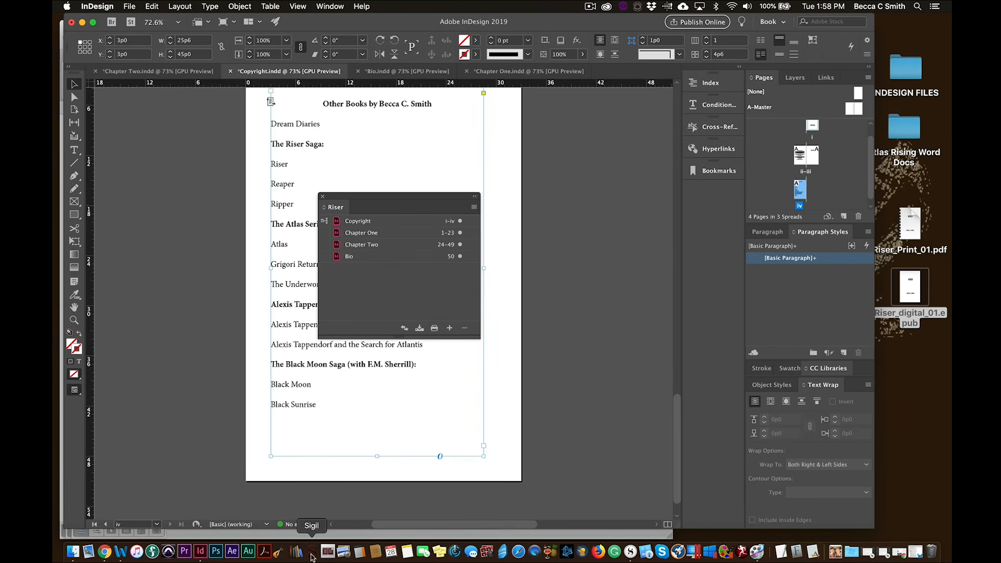
Step: Open Riser_digital_01.epub in Sigil and split Copyright.xhtml between the title page text and the copyright notice
{"action": "left_click", "coordinate": [312, 556]}
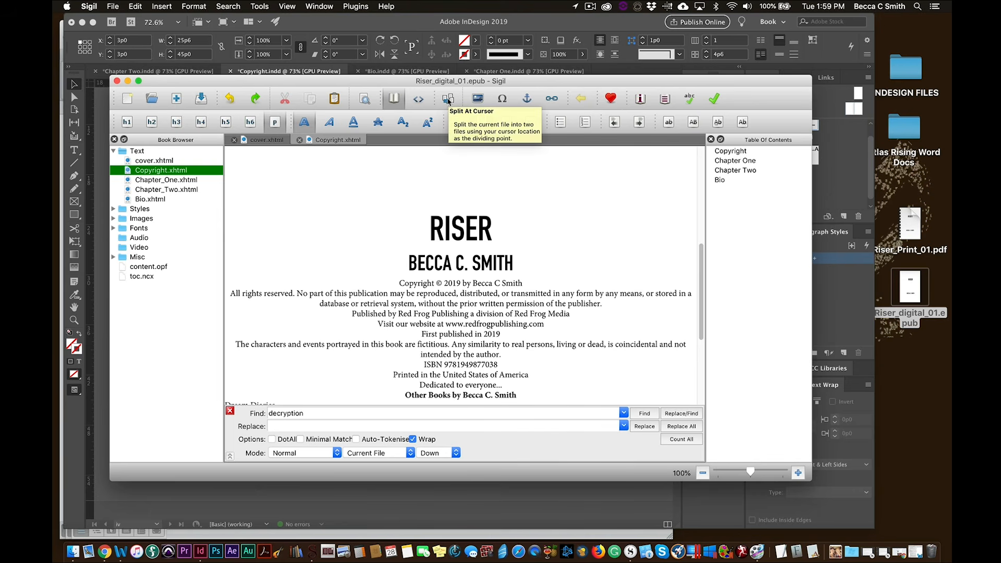
{"action": "left_click", "coordinate": [448, 100]}
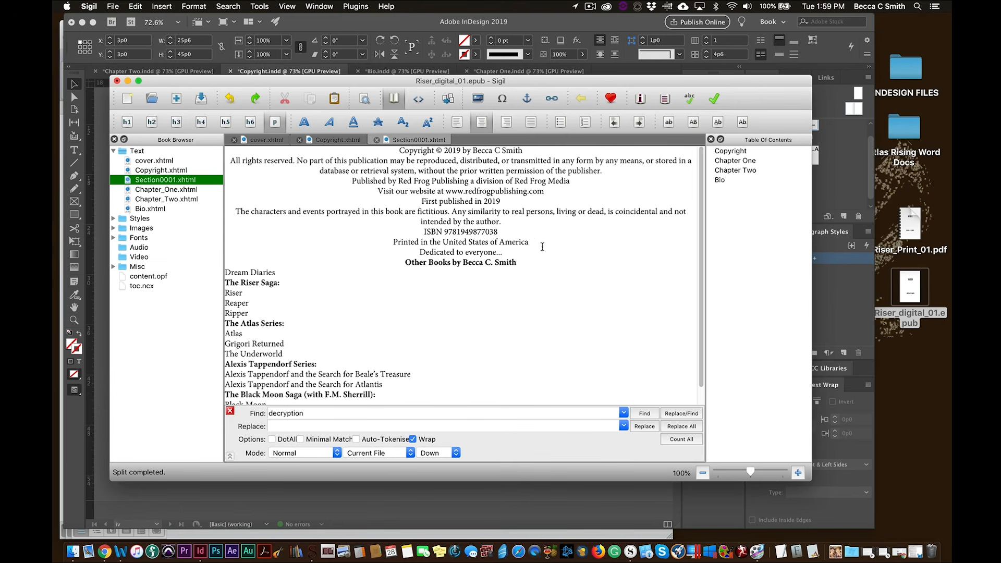
Step: Split the copyright section before the dedication line and again before the Other Books heading, and save the EPUB
{"action": "left_click", "coordinate": [447, 101]}
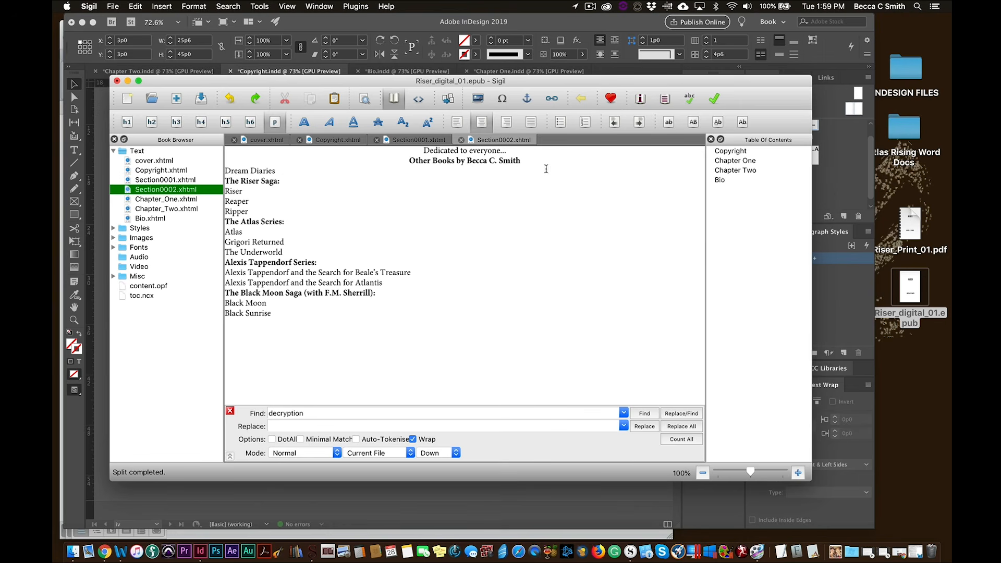
{"action": "left_click", "coordinate": [447, 99]}
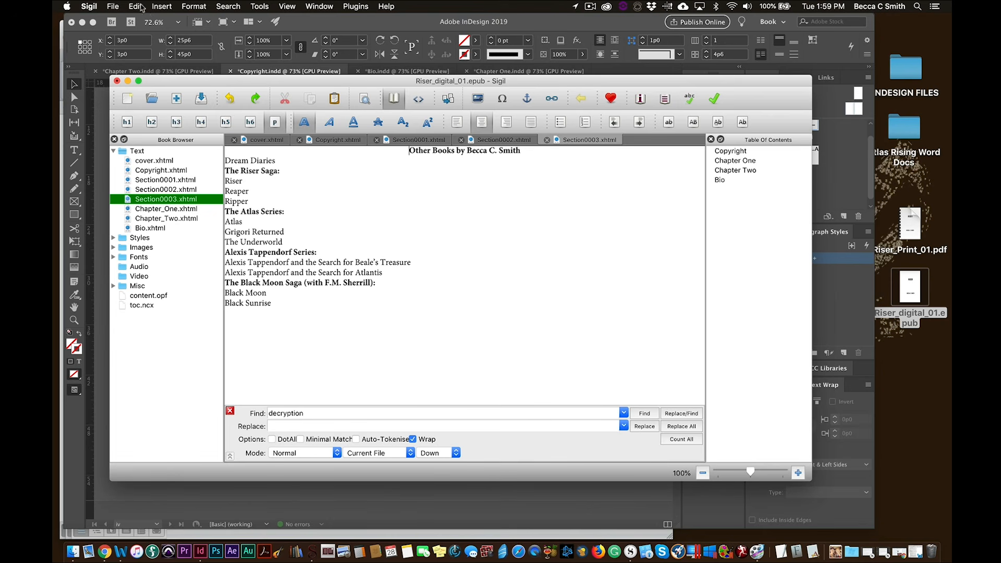
{"action": "left_click", "coordinate": [113, 6]}
{"action": "left_click", "coordinate": [122, 65]}
Step: Open Riser_digital_01.epub in Adobe Digital Editions and page from the Copyright section to Chapter One to check the page breaks
{"action": "left_click_drag", "start_coordinate": [909, 287], "coordinate": [327, 554]}
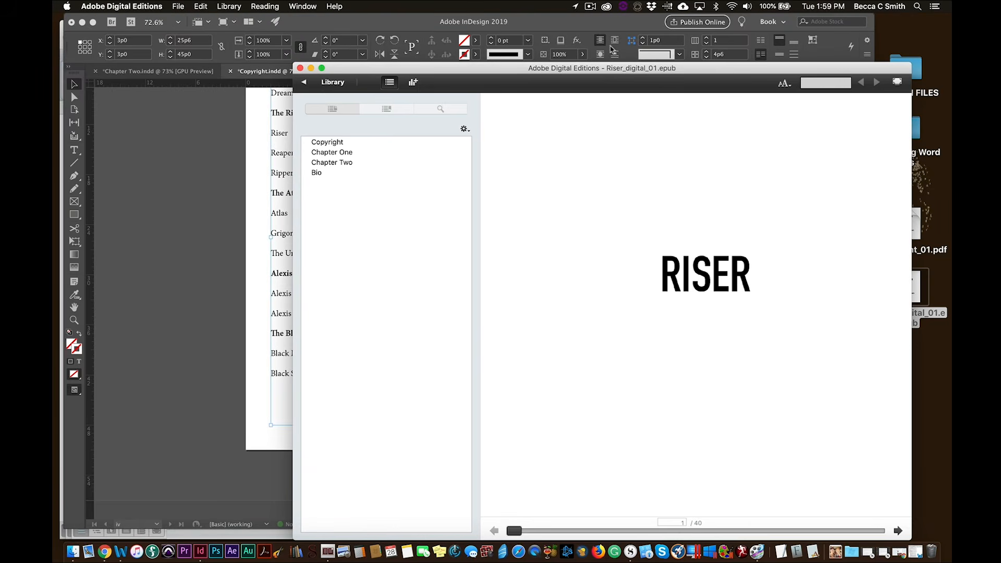
{"action": "left_click_drag", "start_coordinate": [693, 72], "coordinate": [570, 51]}
{"action": "left_click", "coordinate": [247, 122]}
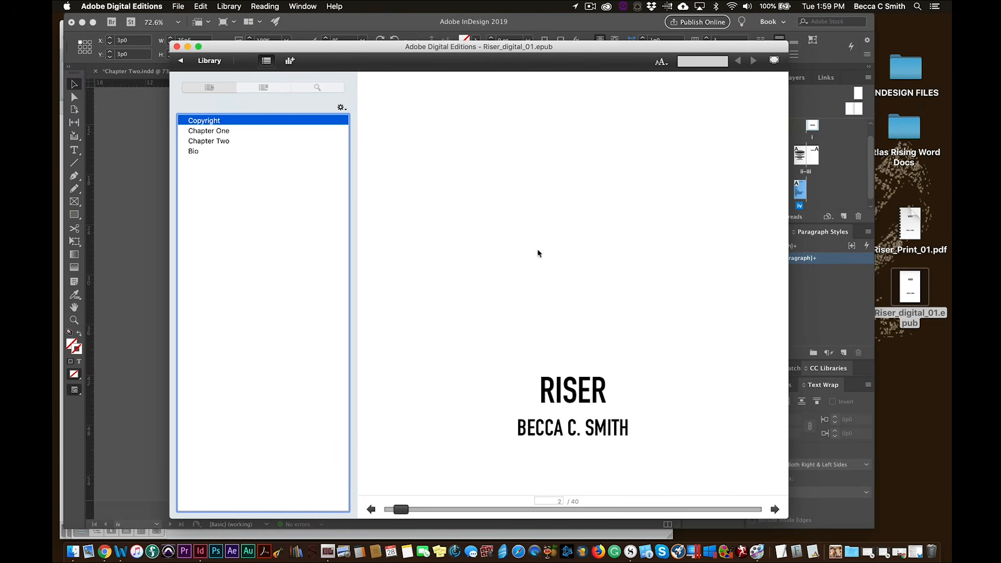
{"action": "scroll", "coordinate": [650, 297], "scroll_direction": "down", "scroll_amount": 1}
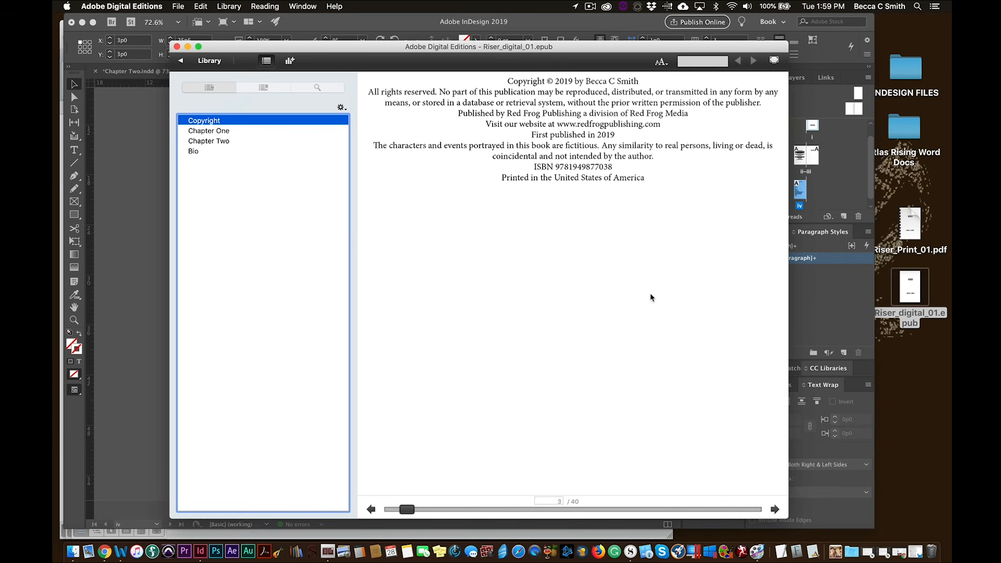
{"action": "scroll", "coordinate": [650, 297], "scroll_direction": "down", "scroll_amount": 1}
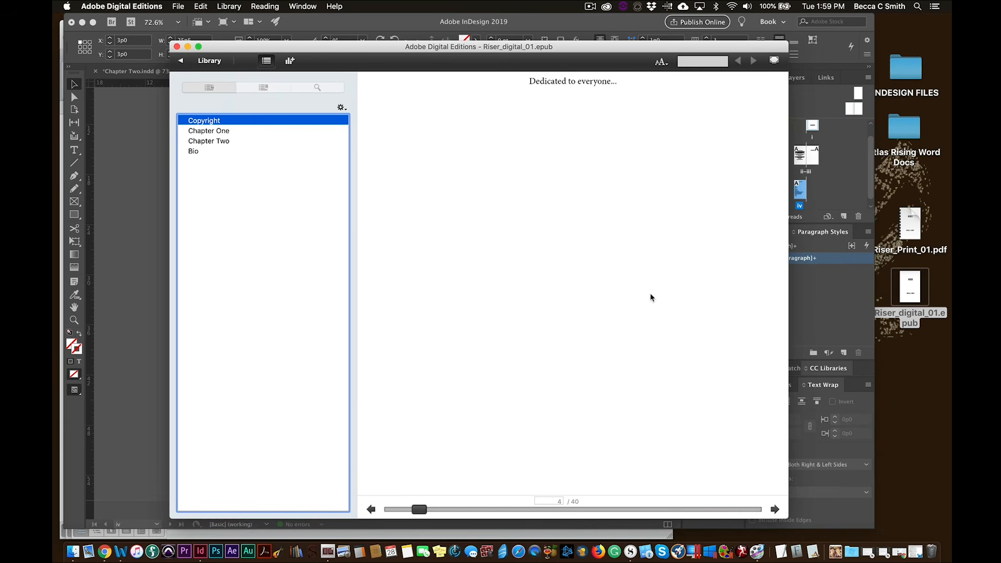
{"action": "scroll", "coordinate": [649, 297], "scroll_direction": "down", "scroll_amount": 1}
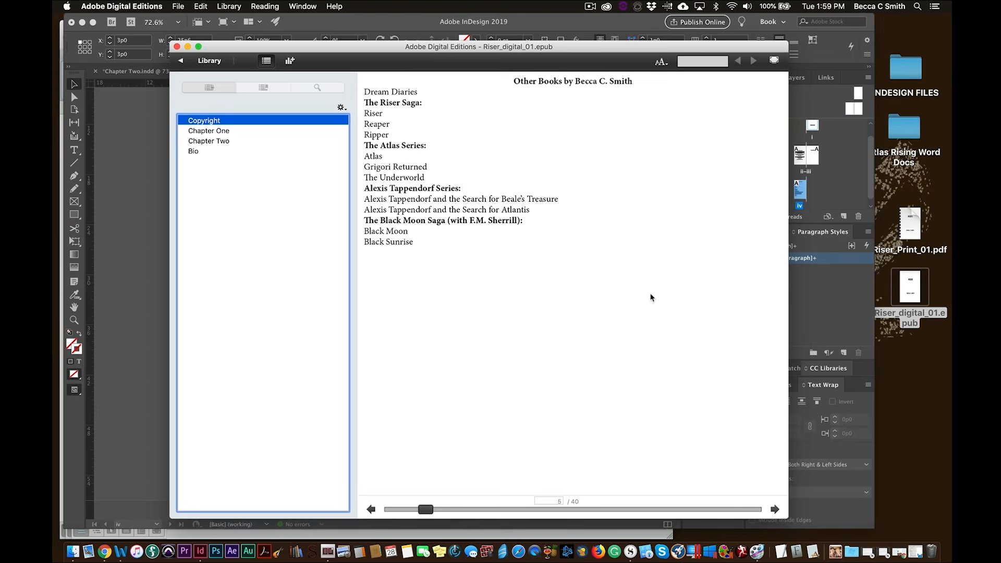
{"action": "scroll", "coordinate": [650, 297], "scroll_direction": "down", "scroll_amount": 1}
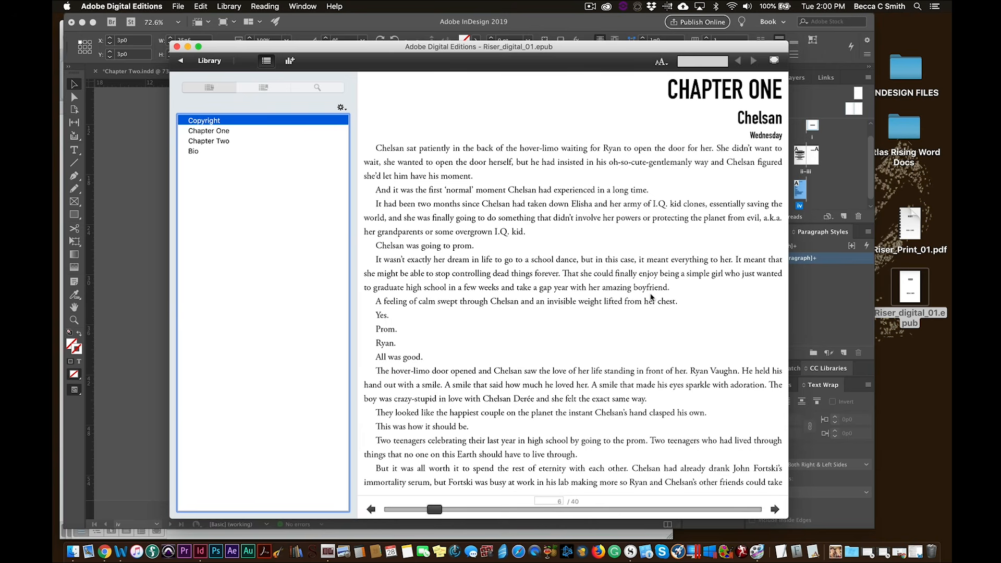